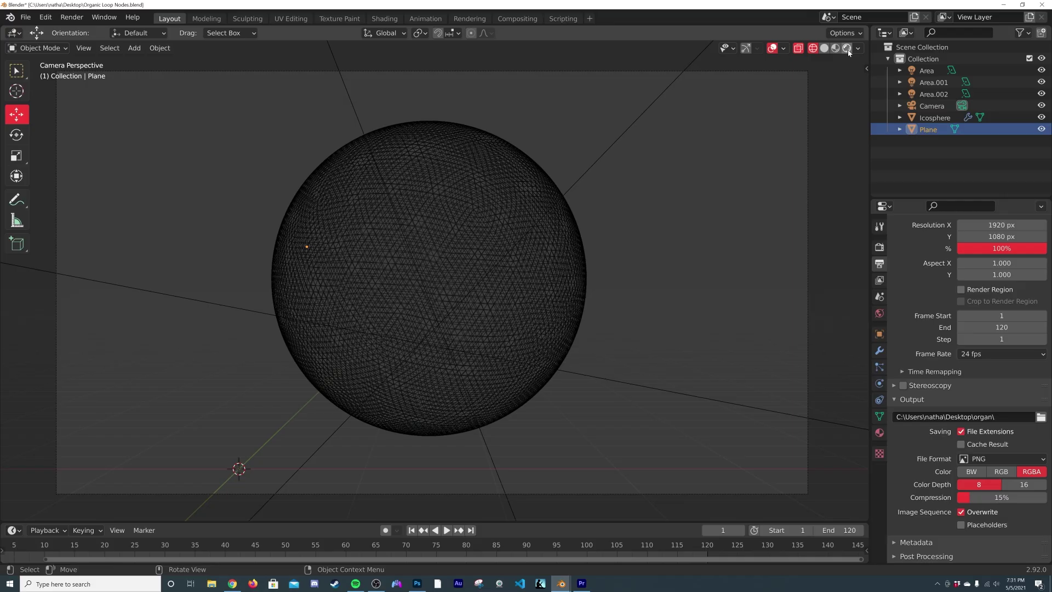
# - Inspect the finished displaced sphere in rendered and material preview shading, playing its animation and checking the render settings
pyautogui.click(846, 49)
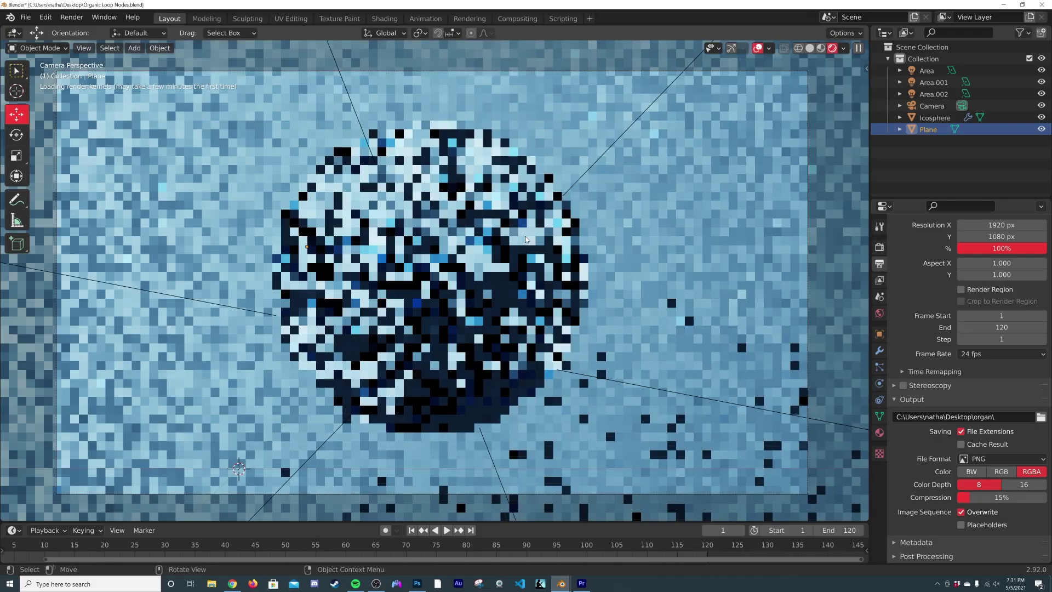
pyautogui.moveTo(525, 235)
pyautogui.mouseDown(button='middle')
pyautogui.moveTo(485, 282)
pyautogui.moveTo(526, 254)
pyautogui.moveTo(453, 249)
pyautogui.mouseUp(button='middle')
pyautogui.scroll(4, 526, 254)
pyautogui.press('KP_0')
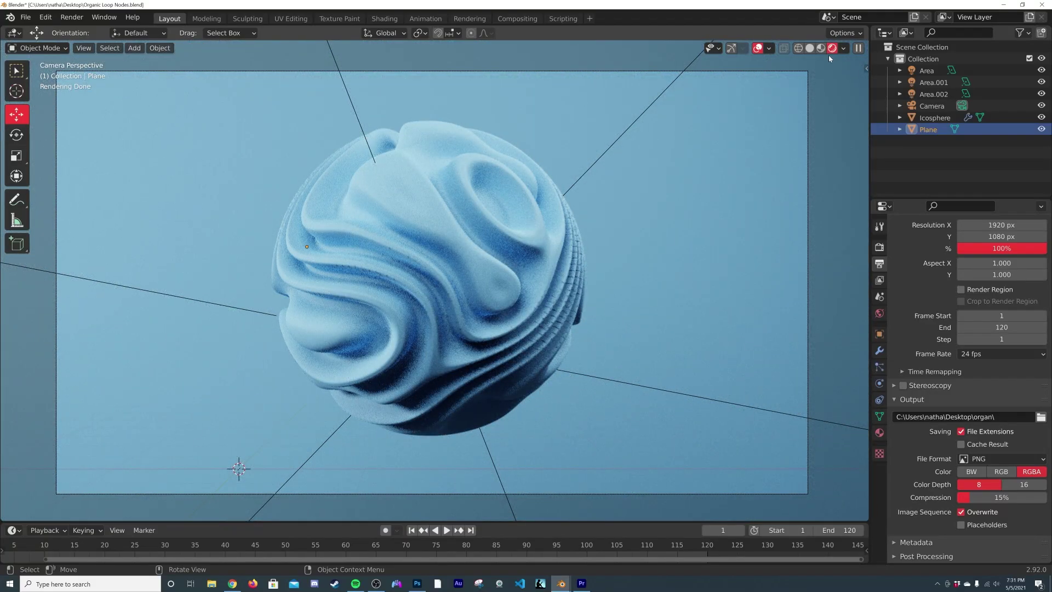
pyautogui.press('z')
pyautogui.press('2')
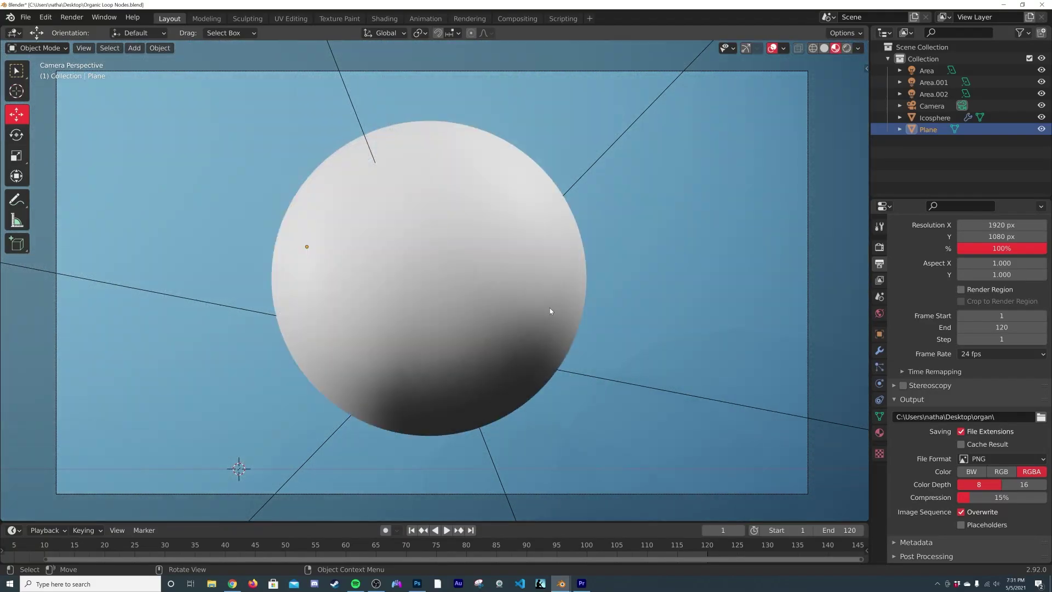
pyautogui.press('space')
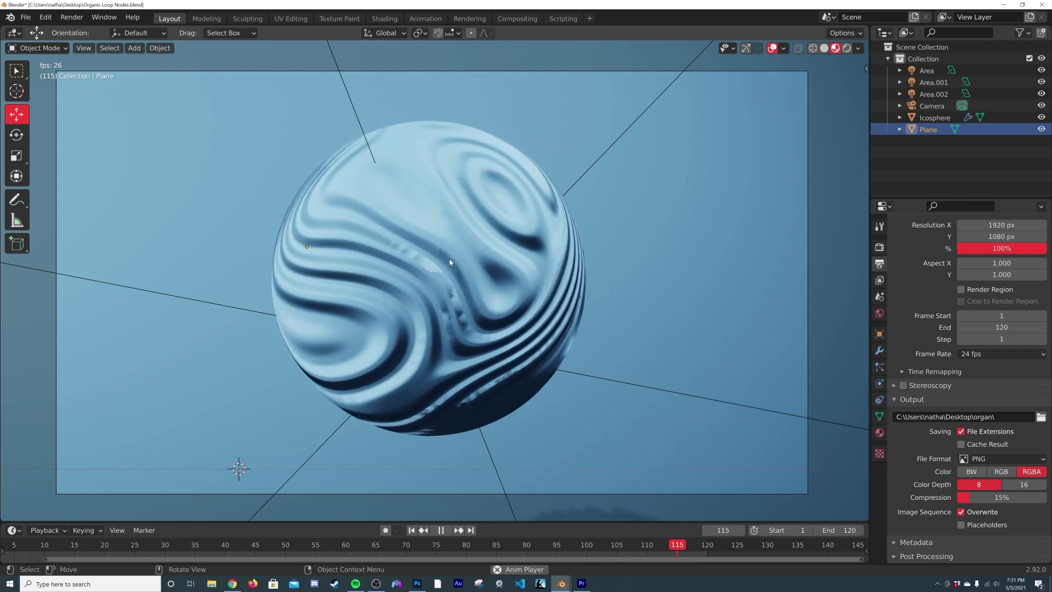
pyautogui.press('space')
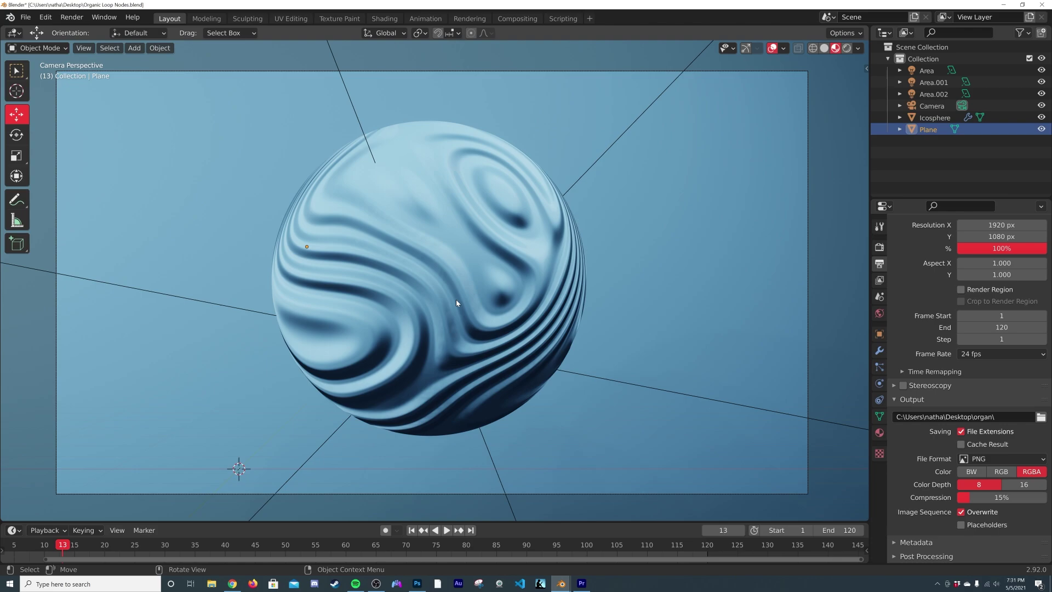
pyautogui.click(845, 49)
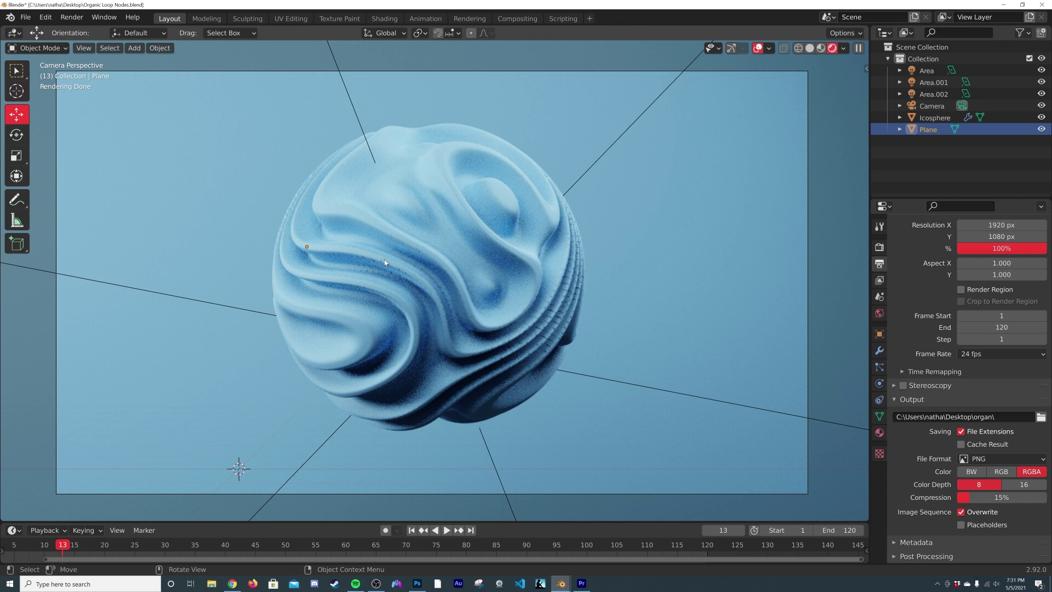
pyautogui.click(880, 246)
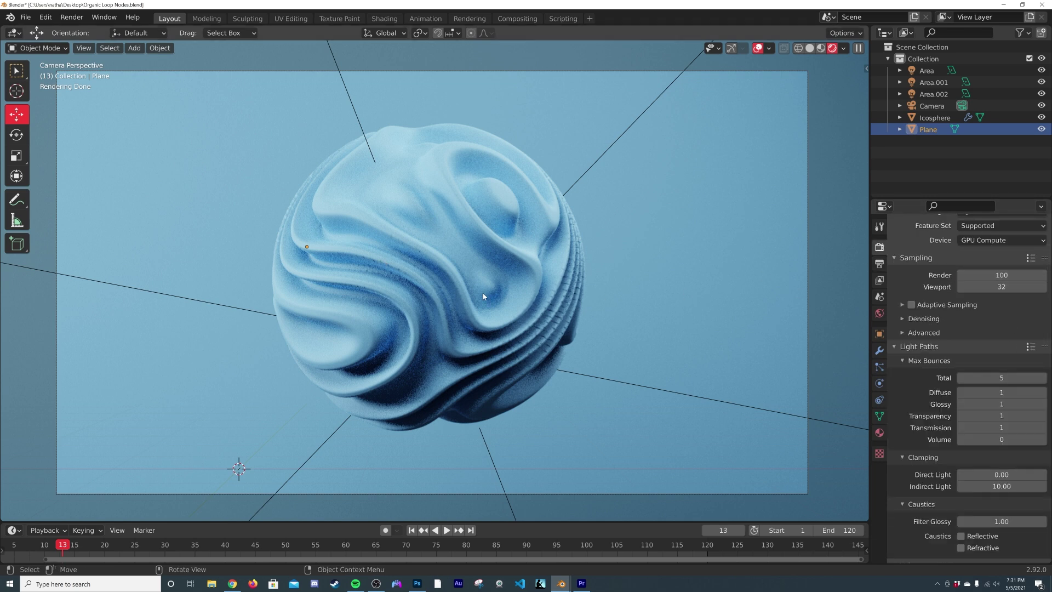
pyautogui.click(26, 18)
pyautogui.moveTo(32, 28)
pyautogui.click(176, 40)
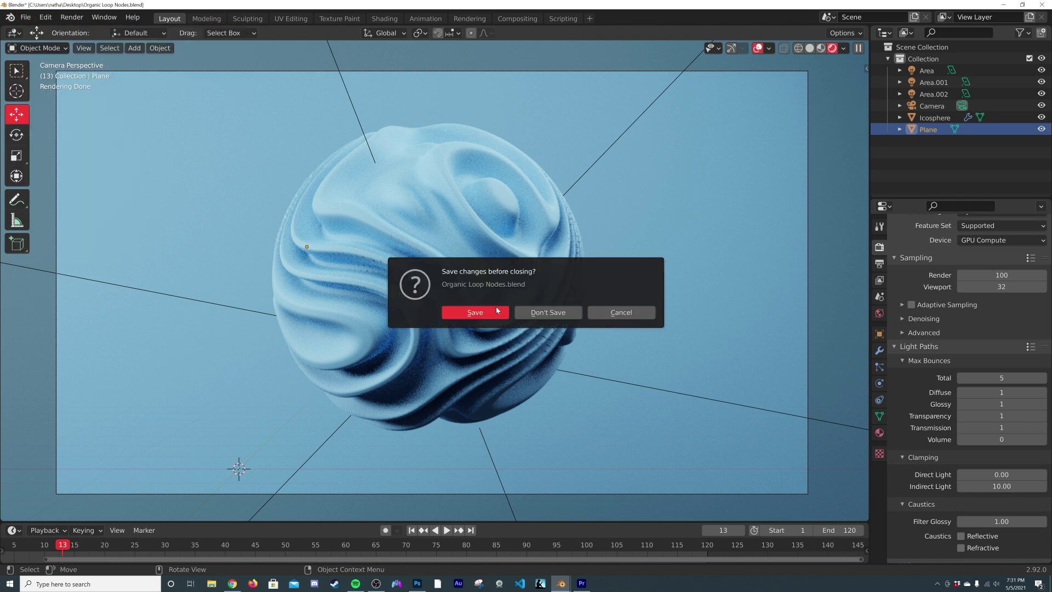
pyautogui.click(621, 313)
# - Start a new General file, discarding the unsaved changes of the open scene
pyautogui.click(25, 18)
pyautogui.moveTo(41, 31)
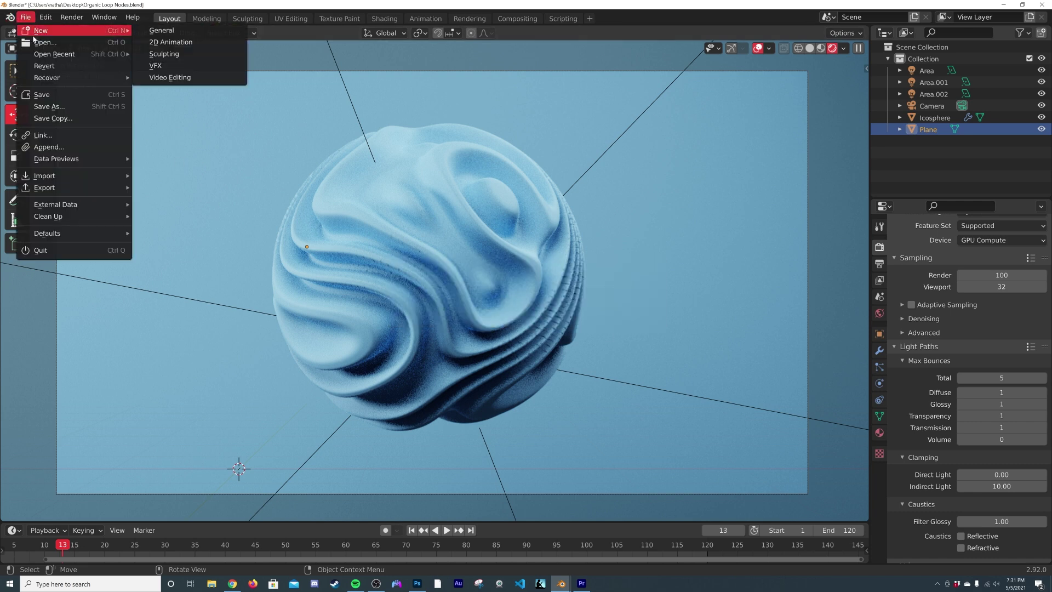
pyautogui.click(190, 34)
pyautogui.click(557, 312)
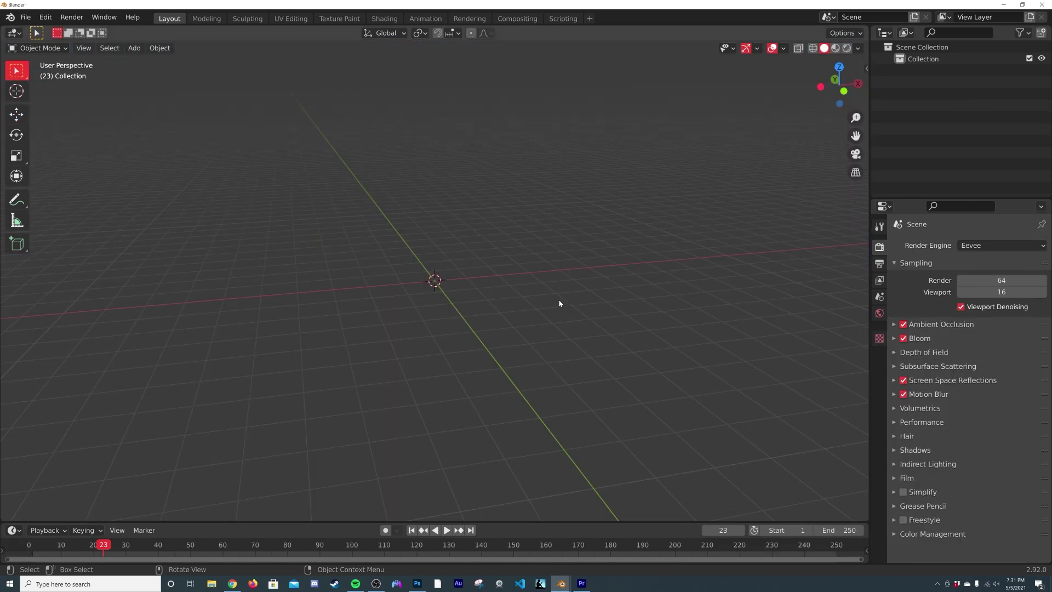
# - Add an ico sphere mesh to the empty scene at the origin
pyautogui.hotkey('shift', 'a')
pyautogui.moveTo(480, 219)
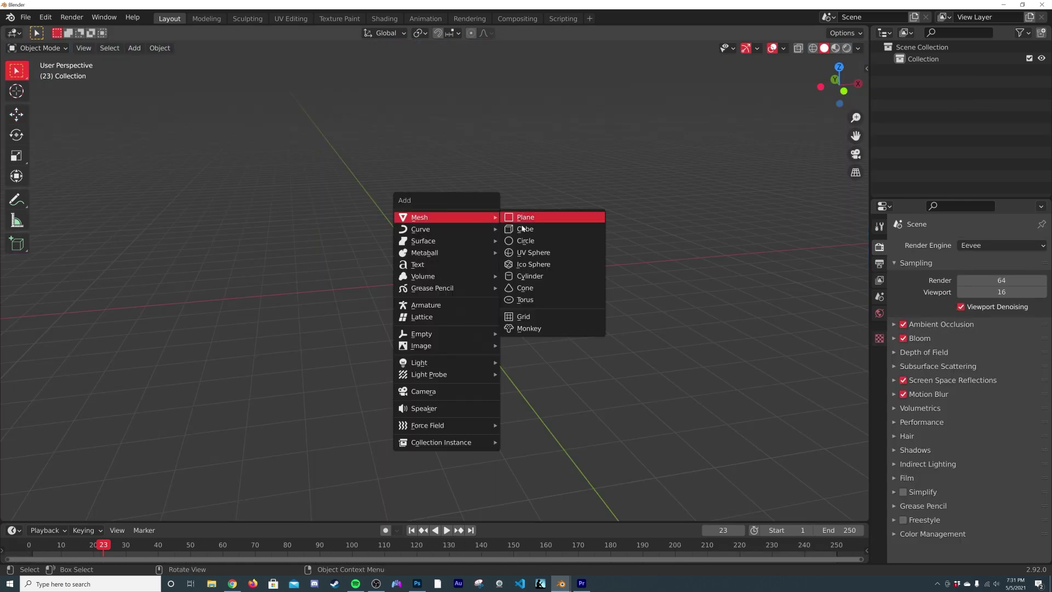
pyautogui.click(540, 265)
pyautogui.scroll(5, 521, 291)
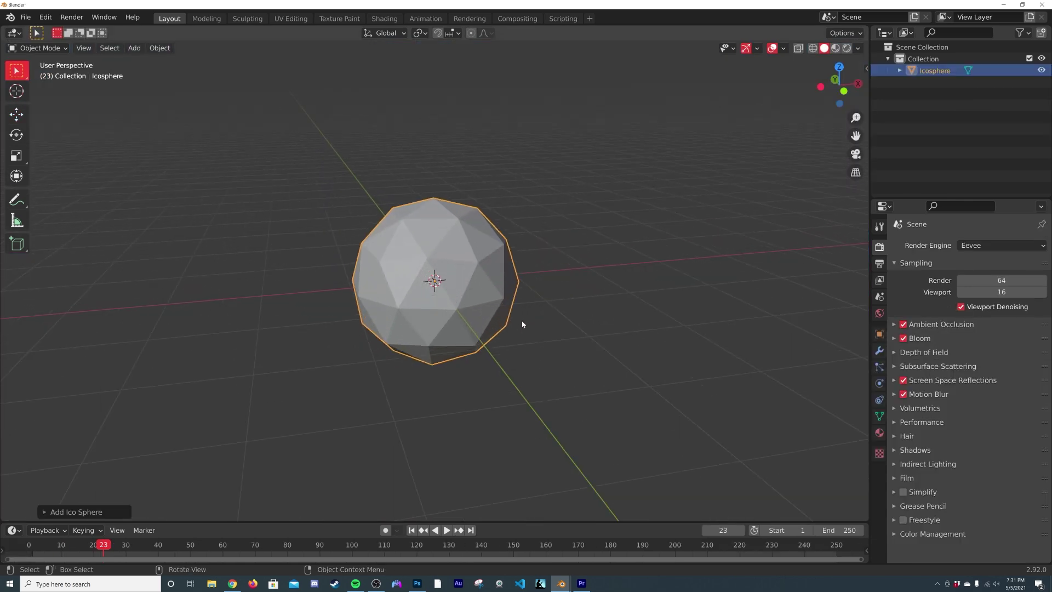
# - Subdivide the whole ico sphere mesh with 10 cuts and a smoothness of 1
pyautogui.press('Tab')
pyautogui.rightClick(510, 209)
pyautogui.click(509, 211)
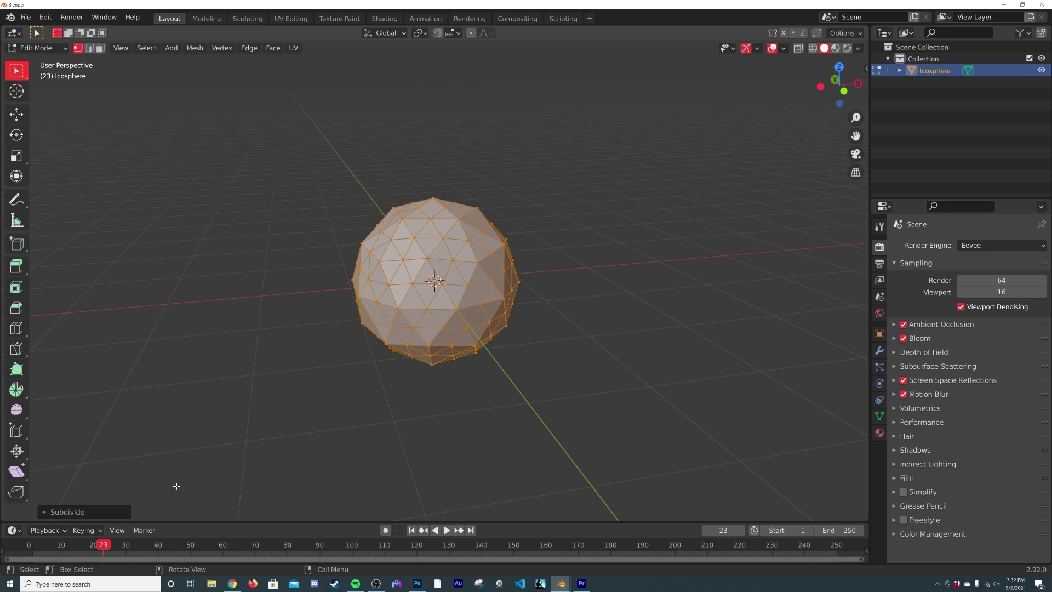
pyautogui.click(93, 511)
pyautogui.moveTo(144, 430); pyautogui.dragTo(153, 431)
pyautogui.click(153, 431)
pyautogui.write('10')
pyautogui.press('Return')
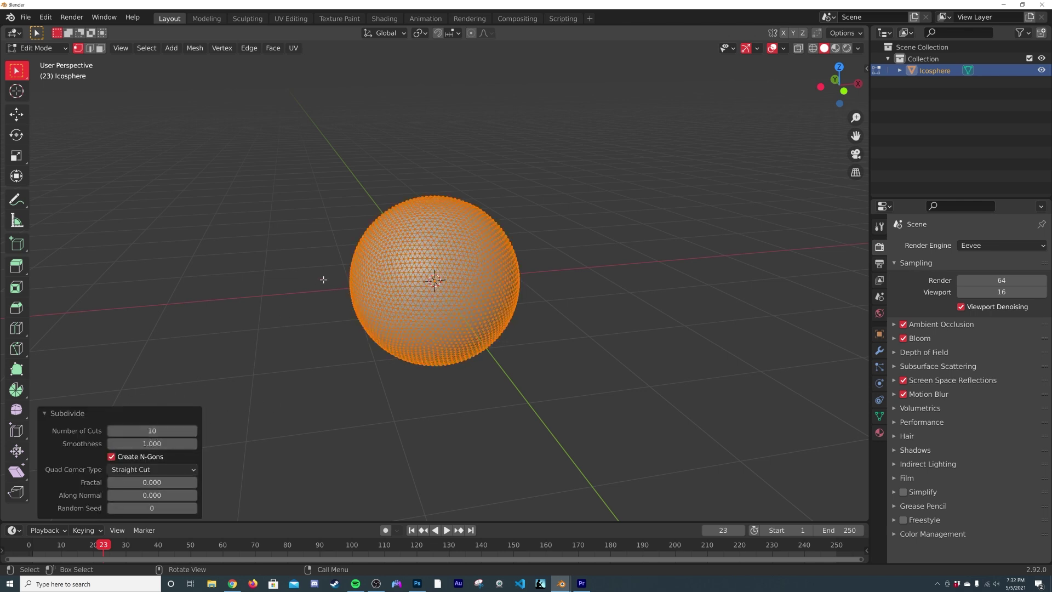
# - Return to Object Mode and shade the ico sphere smooth
pyautogui.press('Tab')
pyautogui.scroll(3, 586, 281)
pyautogui.rightClick(638, 234)
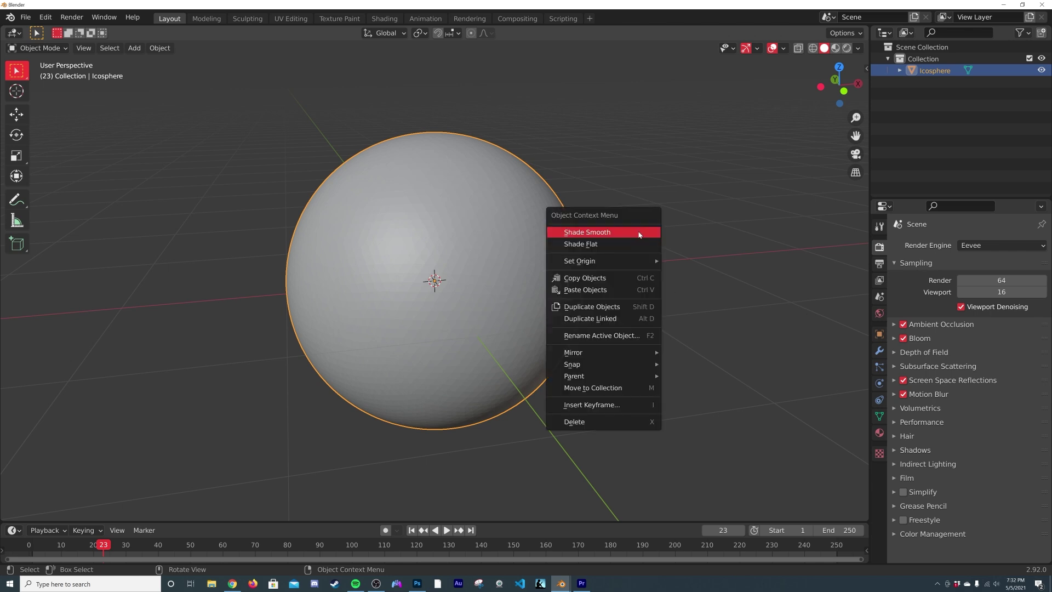
pyautogui.click(639, 234)
# - Add a Subdivision Surface modifier to the ico sphere
pyautogui.click(879, 353)
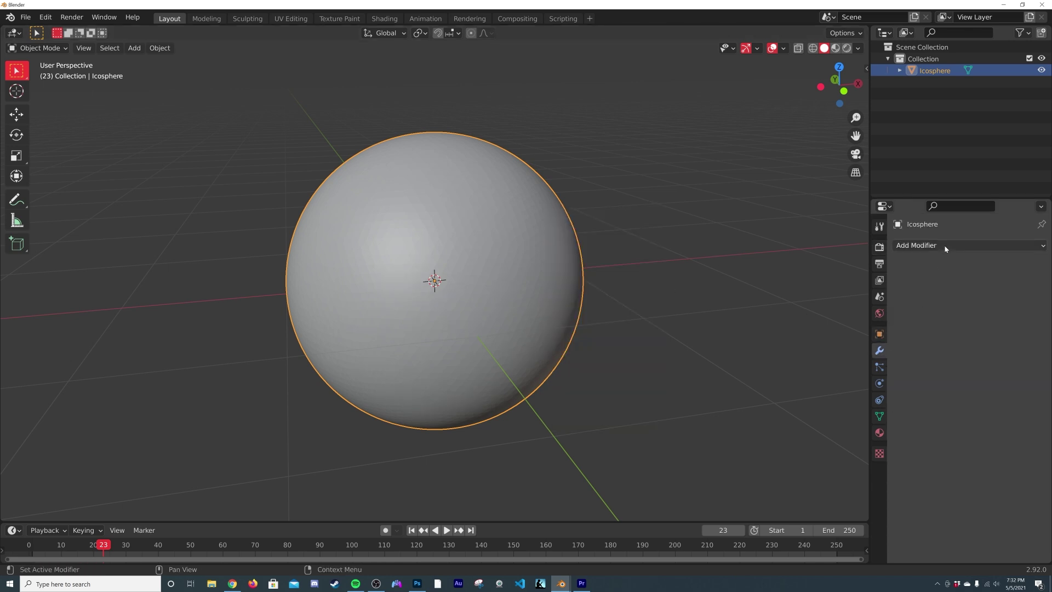
pyautogui.click(943, 246)
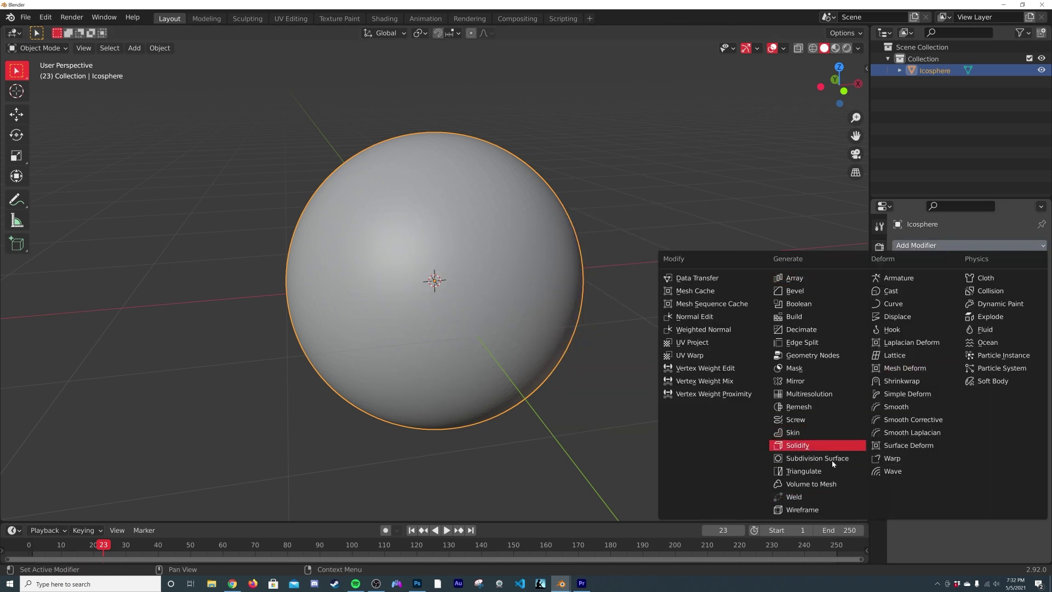
pyautogui.press('Return')
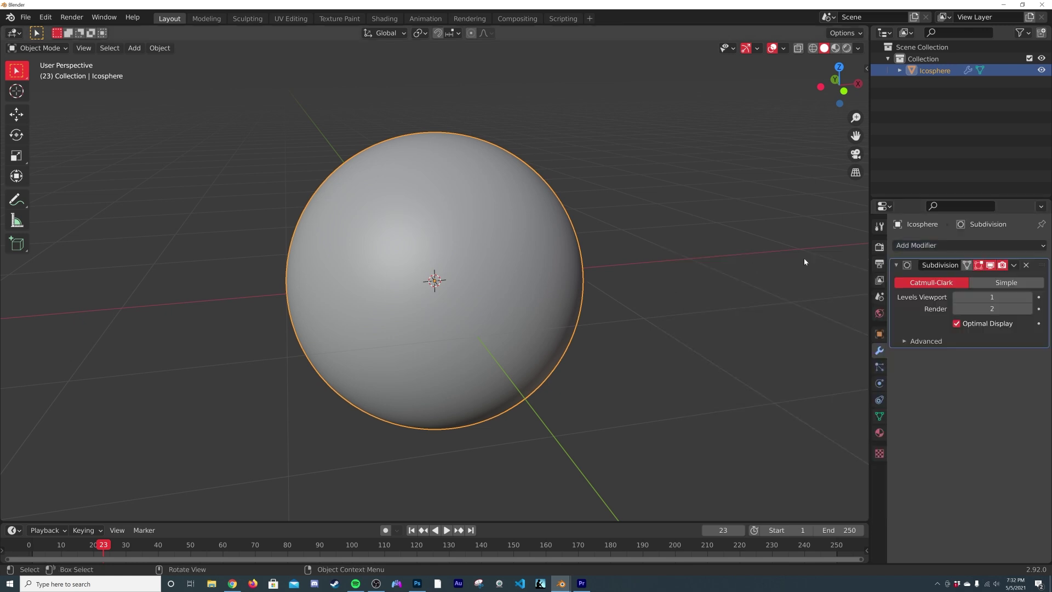
# - Set the scene's render engine to Cycles
pyautogui.click(878, 251)
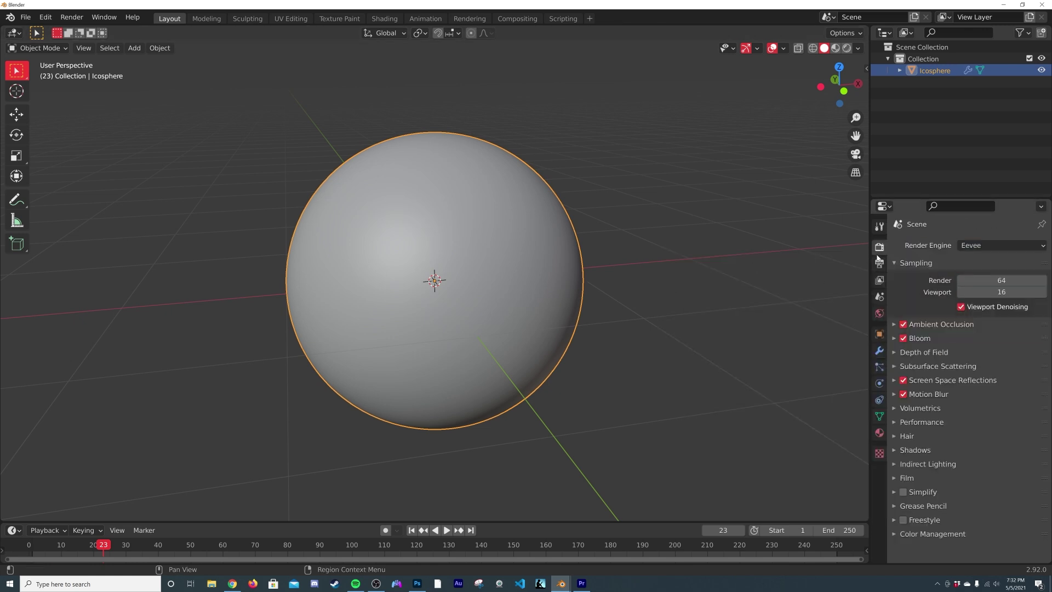
pyautogui.click(1016, 246)
pyautogui.click(986, 284)
# - Switch to the Shading workspace and close its file browser and image editor areas
pyautogui.moveTo(700, 278); pyautogui.dragTo(294, 3, button='middle')
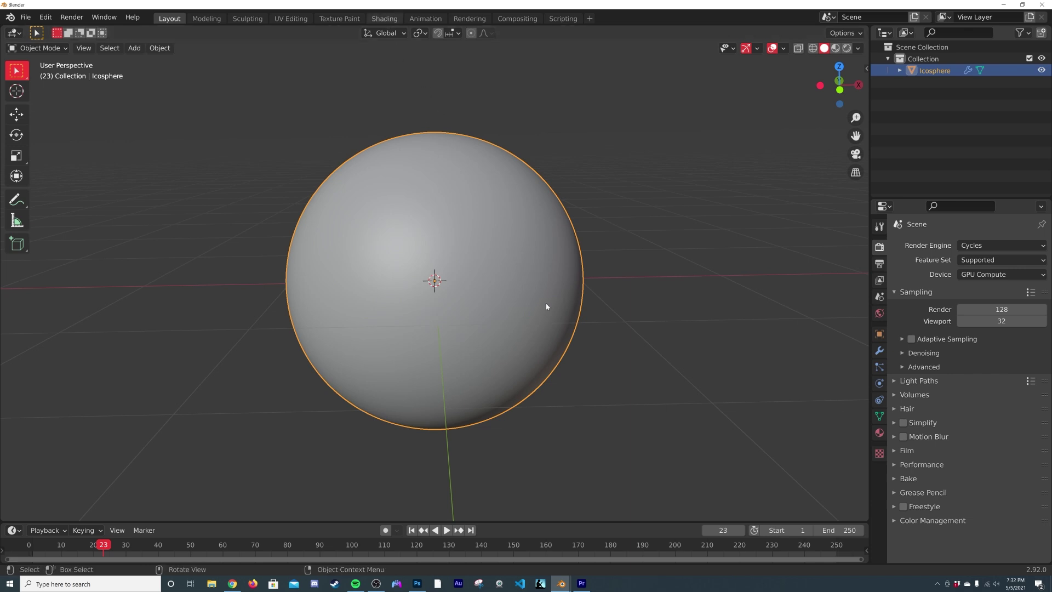
pyautogui.press('KP_Decimal')
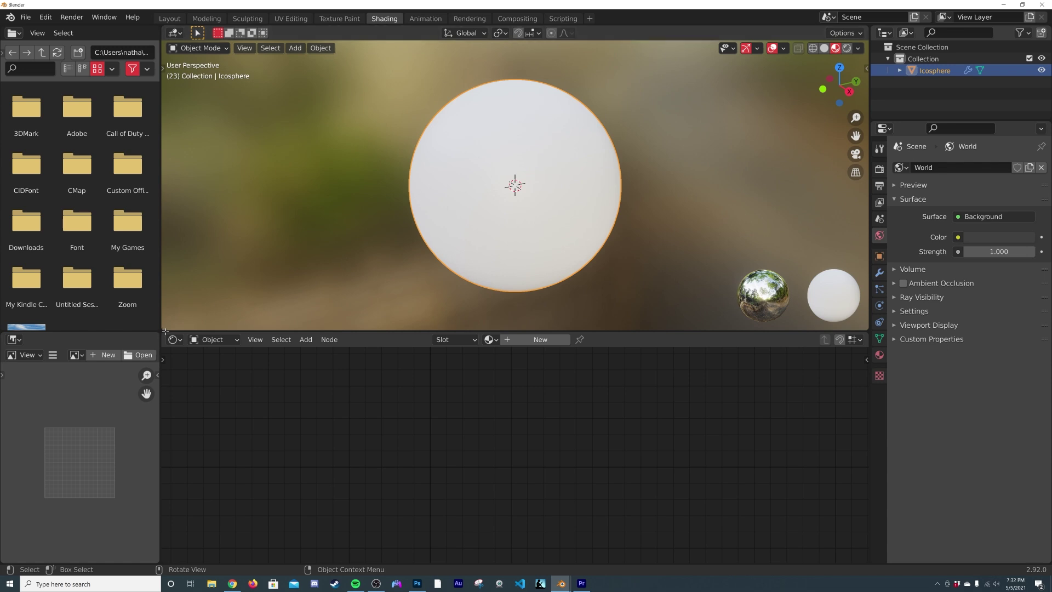
pyautogui.moveTo(165, 329); pyautogui.dragTo(80, 441)
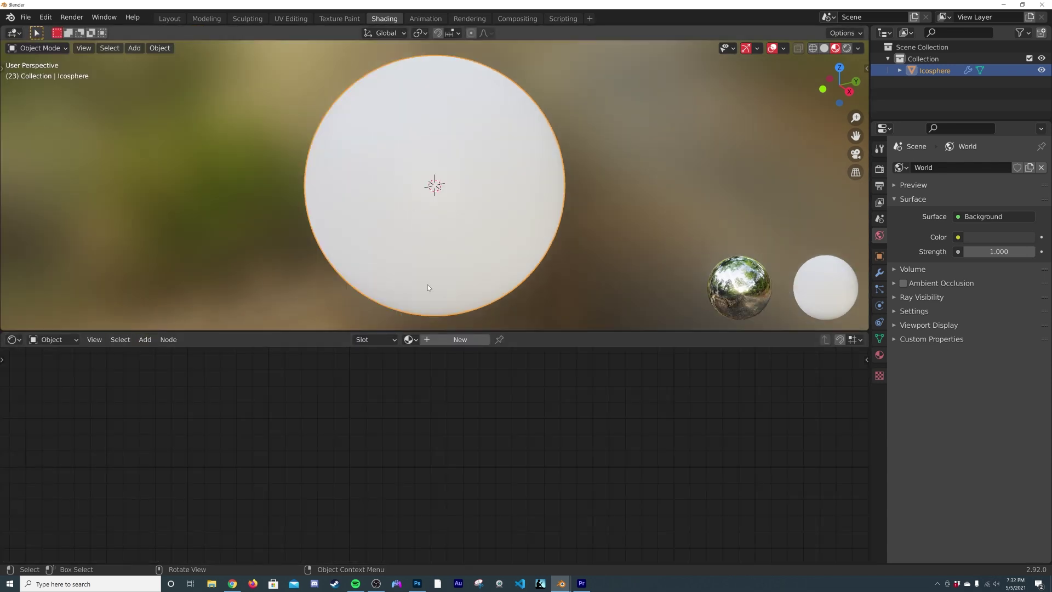
# - Create a new material for the ico sphere
pyautogui.click(455, 340)
pyautogui.scroll(-4, 444, 359)
pyautogui.moveTo(435, 386); pyautogui.dragTo(556, 343, button='middle')
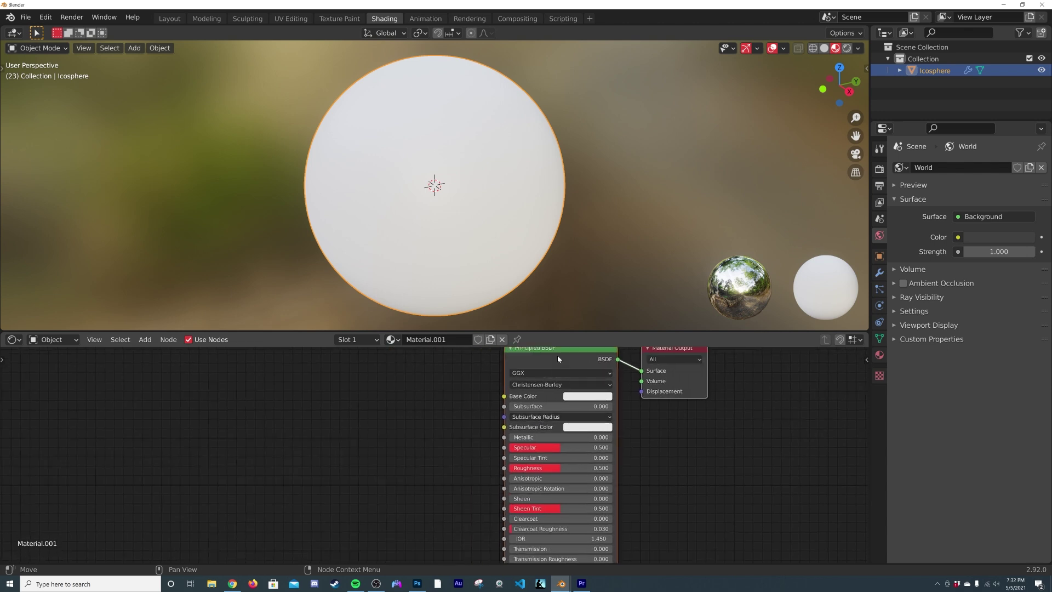
# - Add a ColorRamp node and link its Color output to the Principled BSDF's Base Color
pyautogui.hotkey('shift', 'a')
pyautogui.click(329, 417)
pyautogui.write('col')
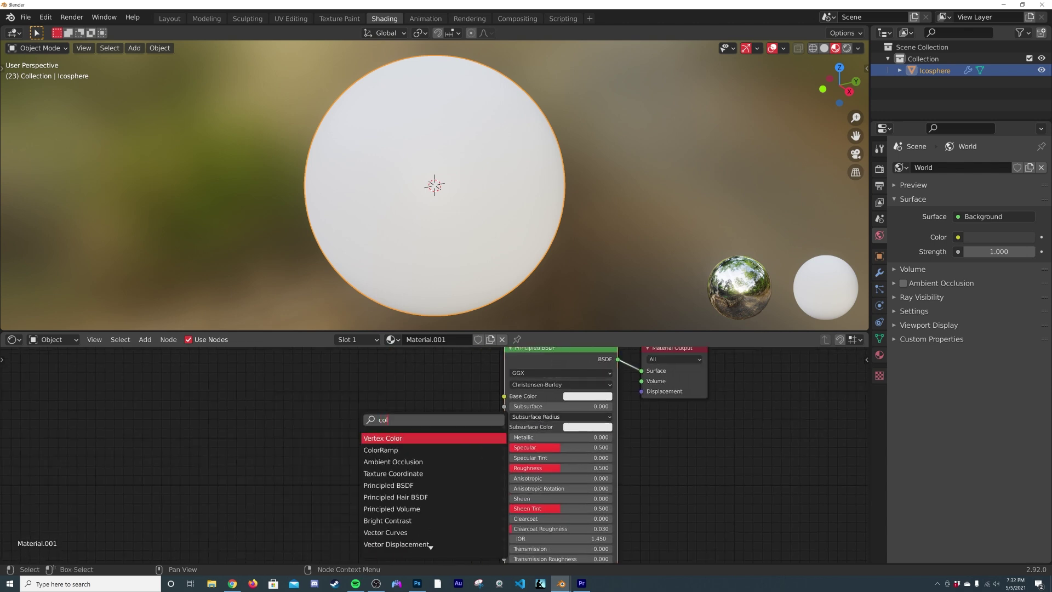
pyautogui.click(383, 449)
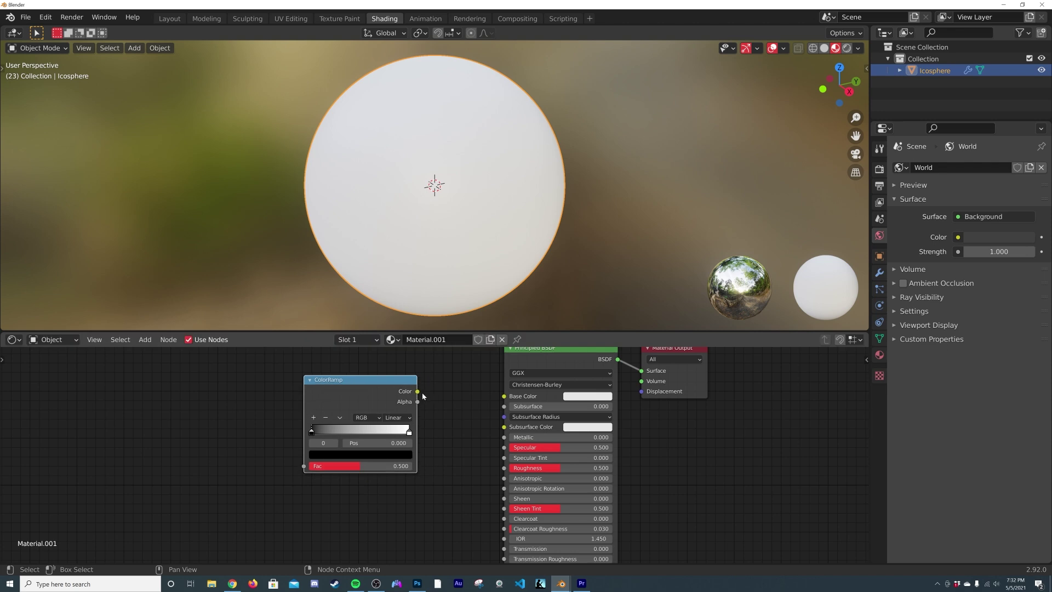
pyautogui.moveTo(417, 391); pyautogui.dragTo(504, 396)
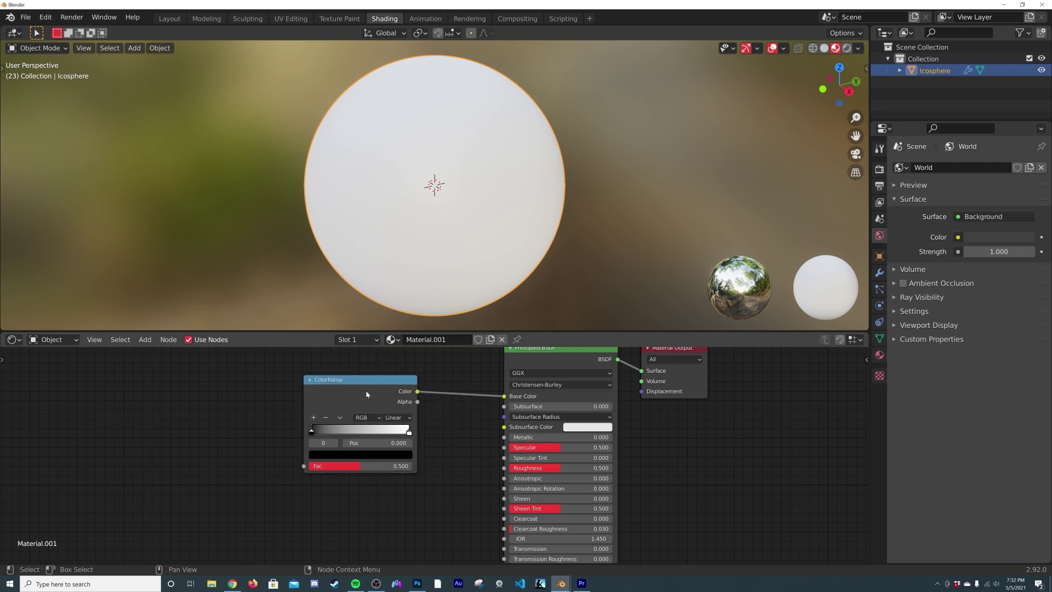
# - Add a Wave Texture node and link its Color output to the ColorRamp's Fac input
pyautogui.hotkey('shift', 'a')
pyautogui.click(329, 396)
pyautogui.write('wave')
pyautogui.press('Return')
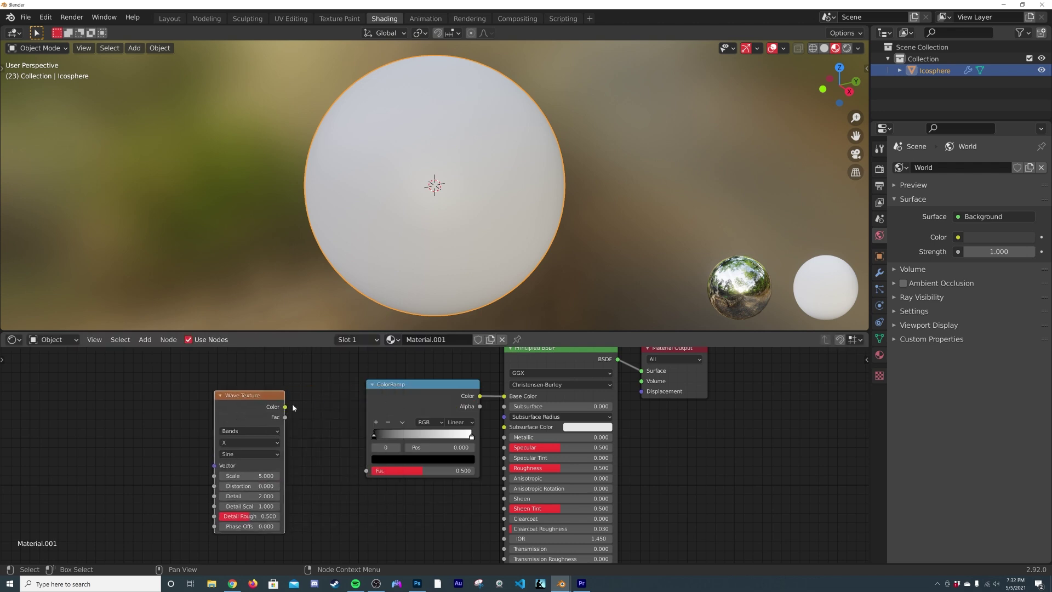
pyautogui.moveTo(286, 408); pyautogui.dragTo(311, 365)
pyautogui.moveTo(362, 474); pyautogui.dragTo(366, 471)
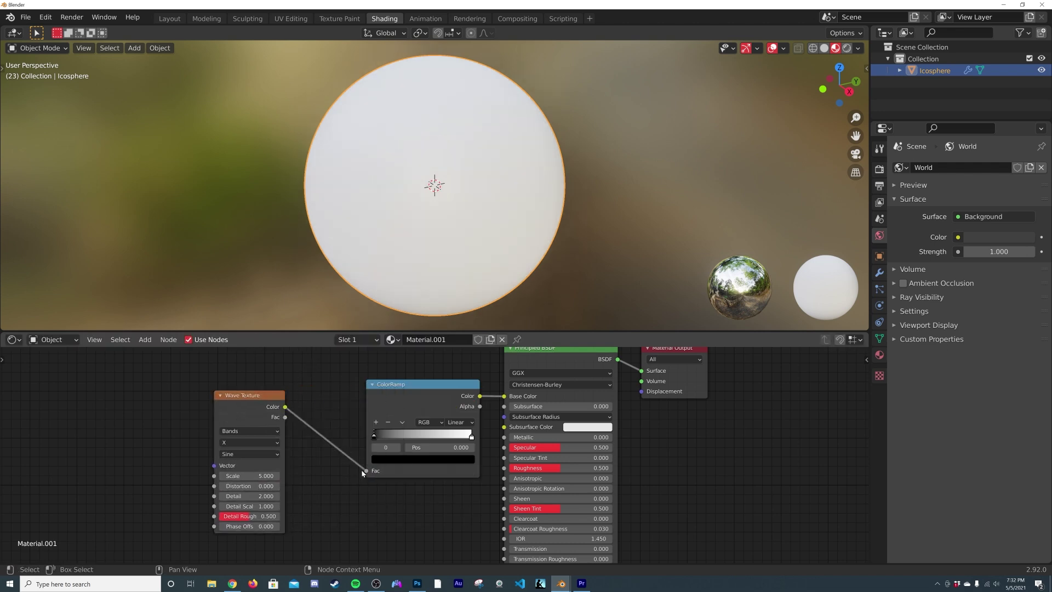
# - Set the ColorRamp interpolation to Constant and move its white stop to about 0.573
pyautogui.click(448, 424)
pyautogui.click(460, 470)
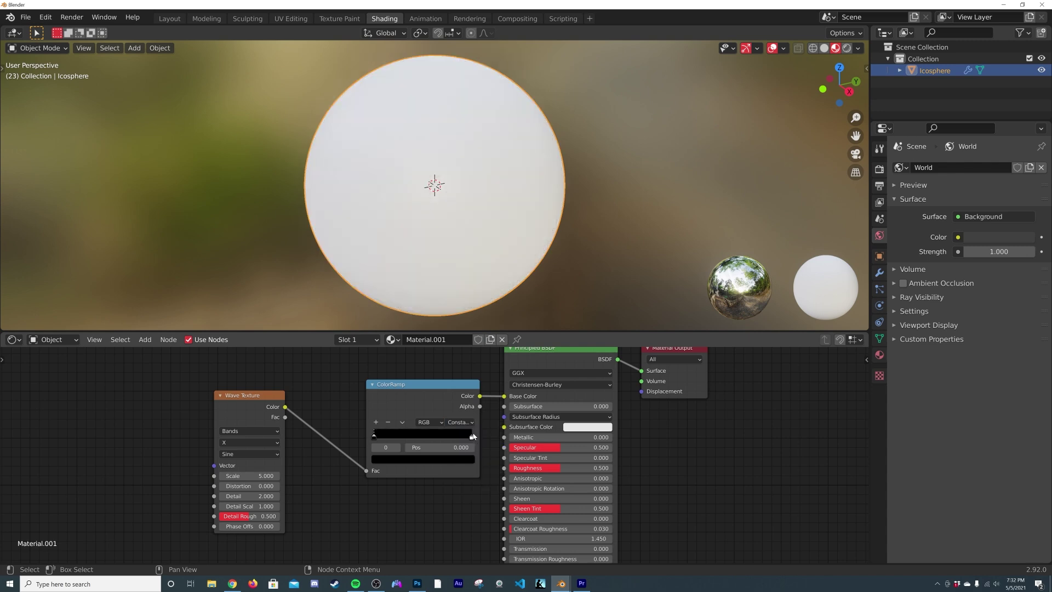
pyautogui.moveTo(471, 437); pyautogui.dragTo(425, 440)
pyautogui.moveTo(540, 210); pyautogui.dragTo(492, 185, button='middle')
pyautogui.scroll(4, 491, 198)
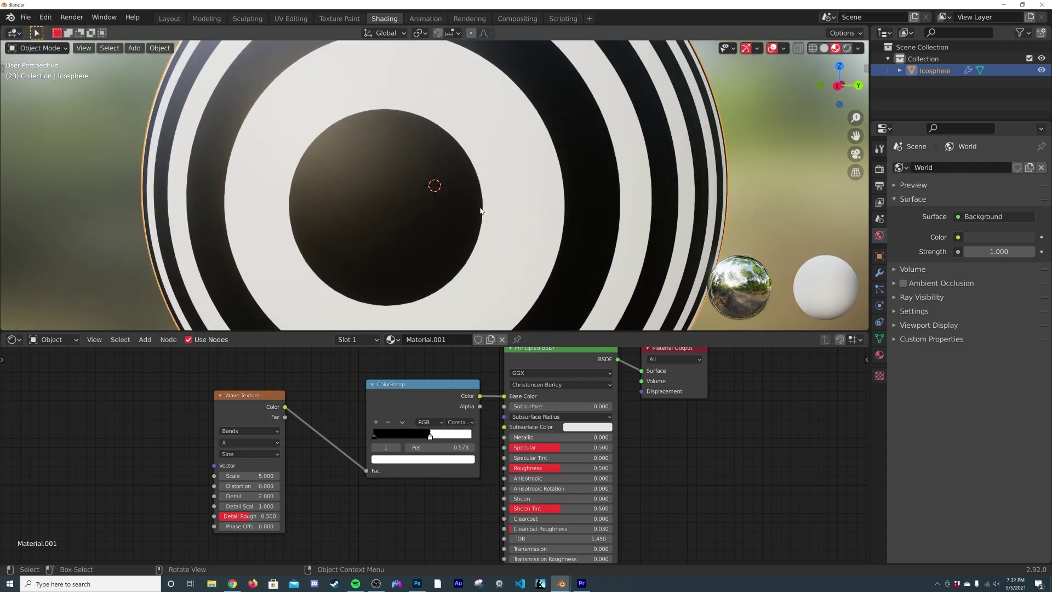
pyautogui.moveTo(445, 253); pyautogui.dragTo(367, 212, button='middle')
pyautogui.scroll(-2, 367, 212)
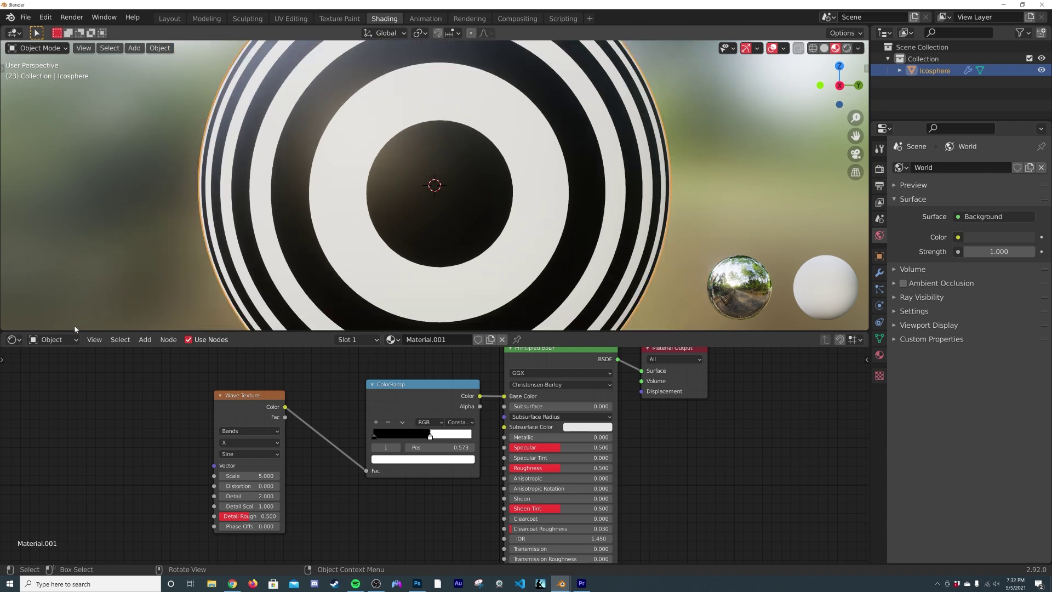
# - Split off a Timeline area between the 3D viewport and the node editor, and set the end frame to 120
pyautogui.moveTo(75, 330); pyautogui.dragTo(75, 375)
pyautogui.moveTo(3, 372); pyautogui.dragTo(8, 309)
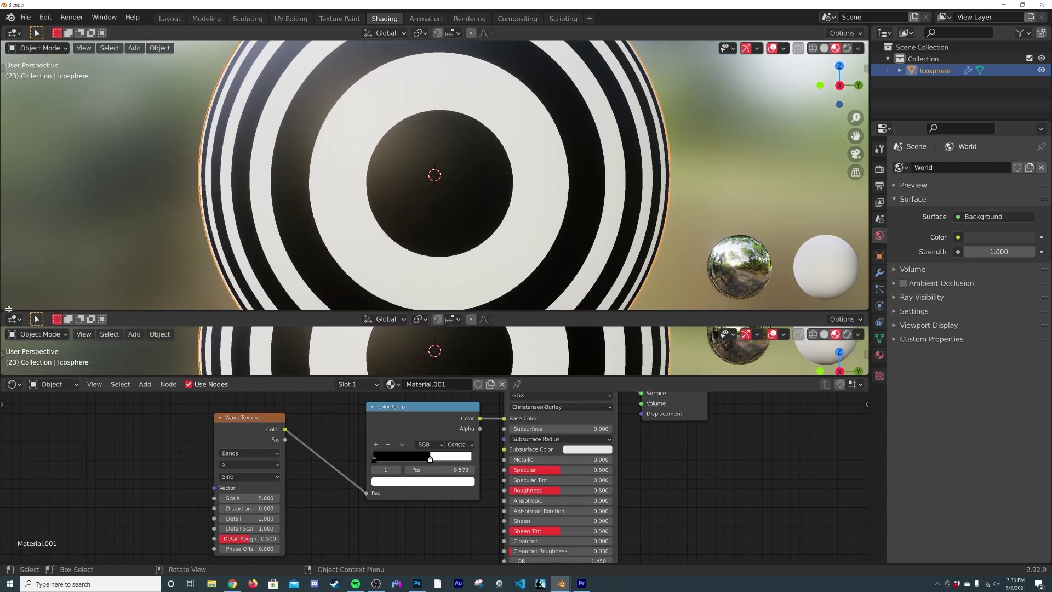
pyautogui.click(13, 318)
pyautogui.click(183, 367)
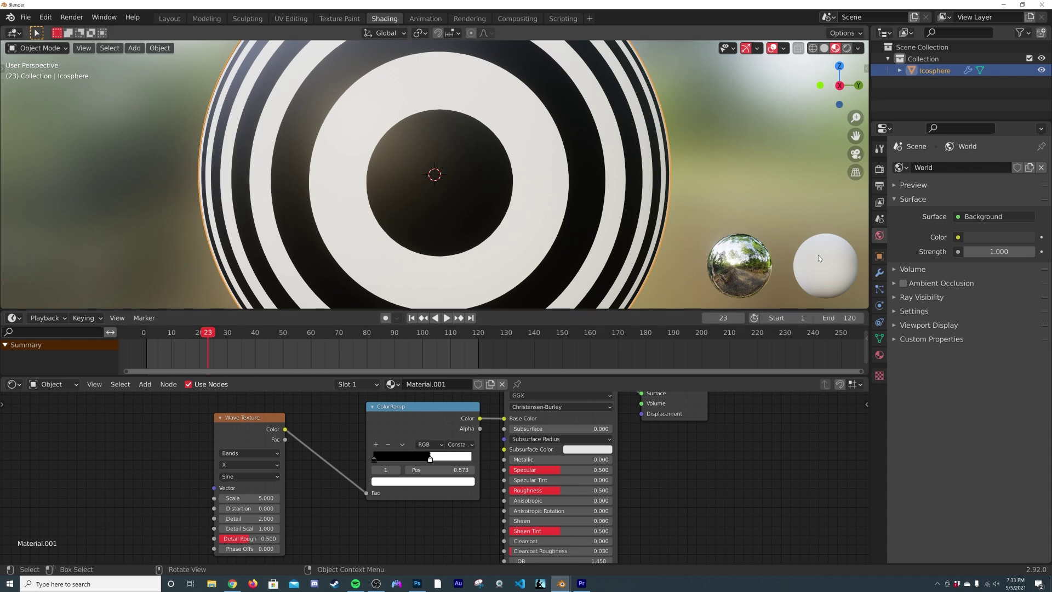
# - Pan the Timeline to show the whole frame range and return the playhead to frame 1
pyautogui.moveTo(390, 333); pyautogui.dragTo(517, 331, button='middle')
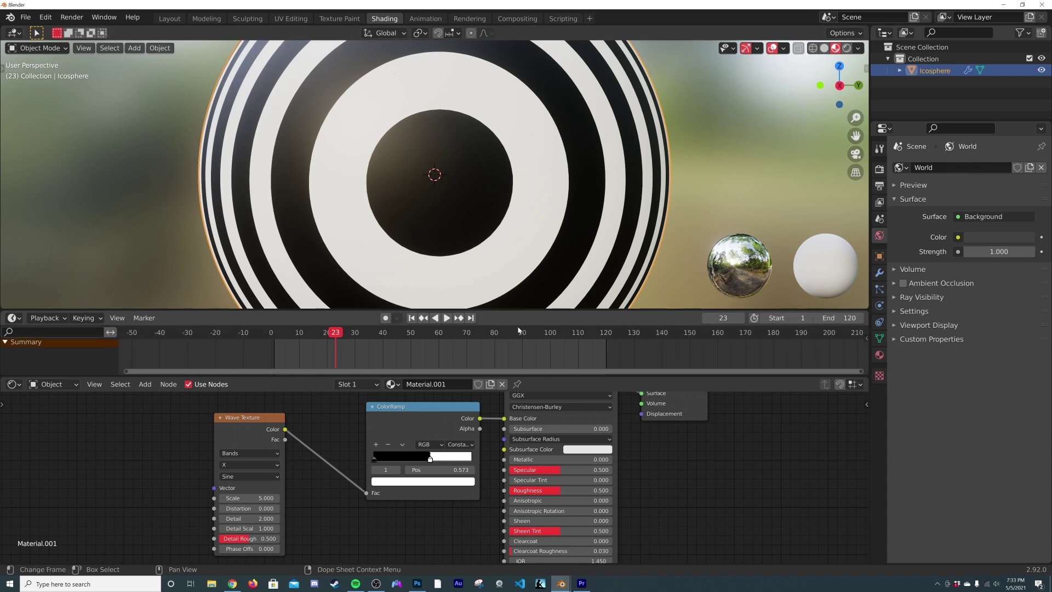
pyautogui.click(412, 320)
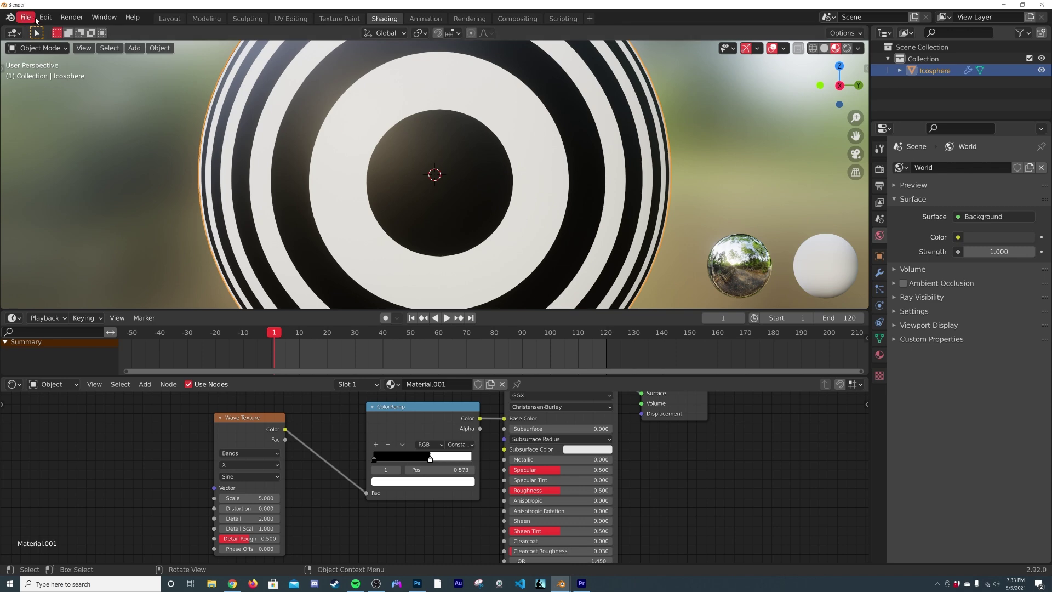
# - Check the default F-curve interpolation in the Animation preferences
pyautogui.click(40, 20)
pyautogui.click(89, 187)
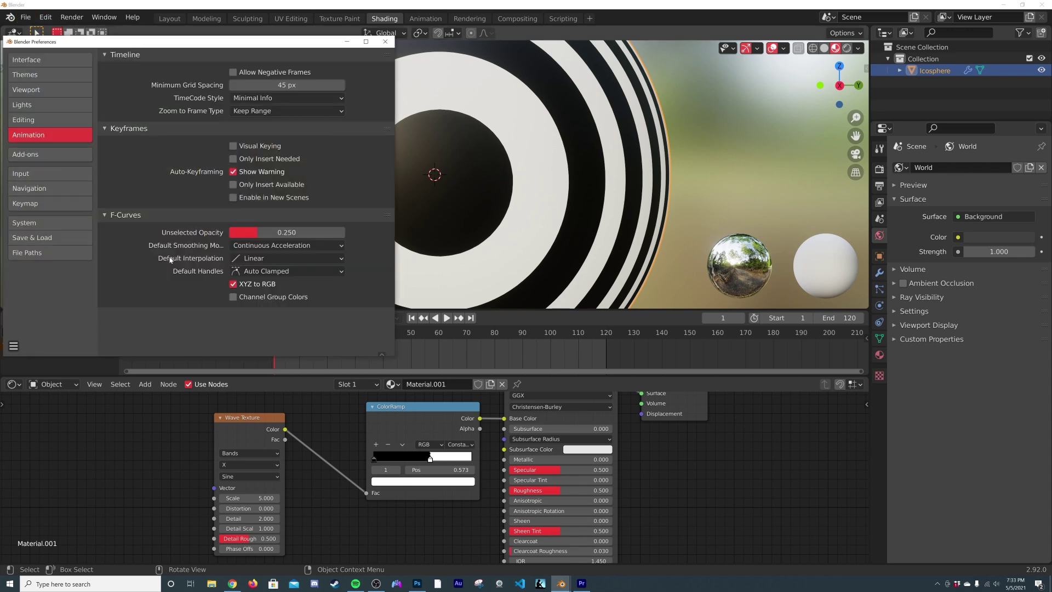
pyautogui.click(250, 260)
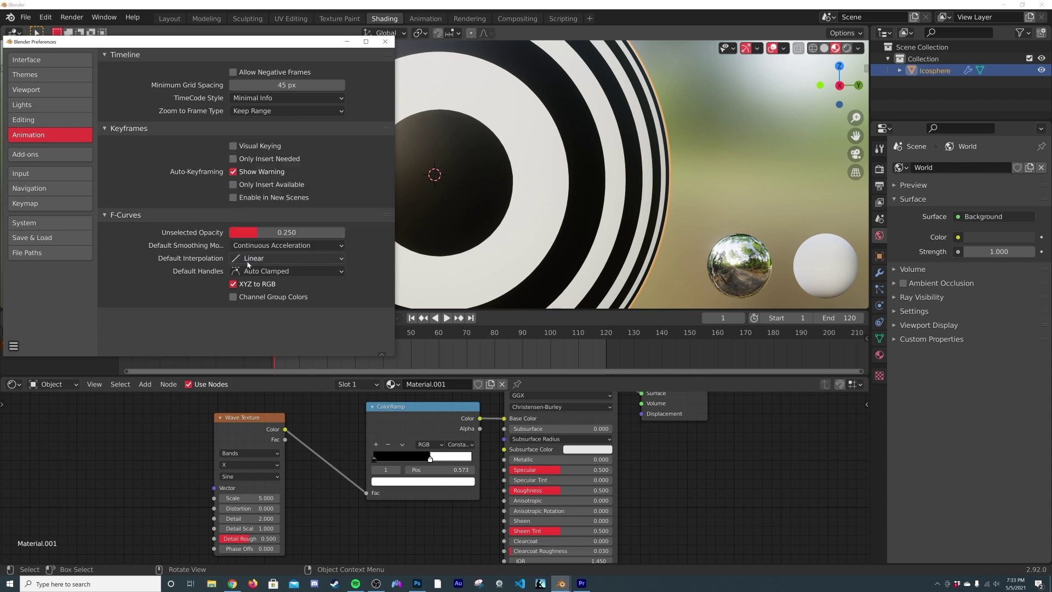
pyautogui.click(385, 47)
# - Try a Phase Offset of 10.600 on the Wave Texture and hide the 3D viewport's overlays and gizmos
pyautogui.moveTo(248, 425); pyautogui.dragTo(371, 409, button='middle')
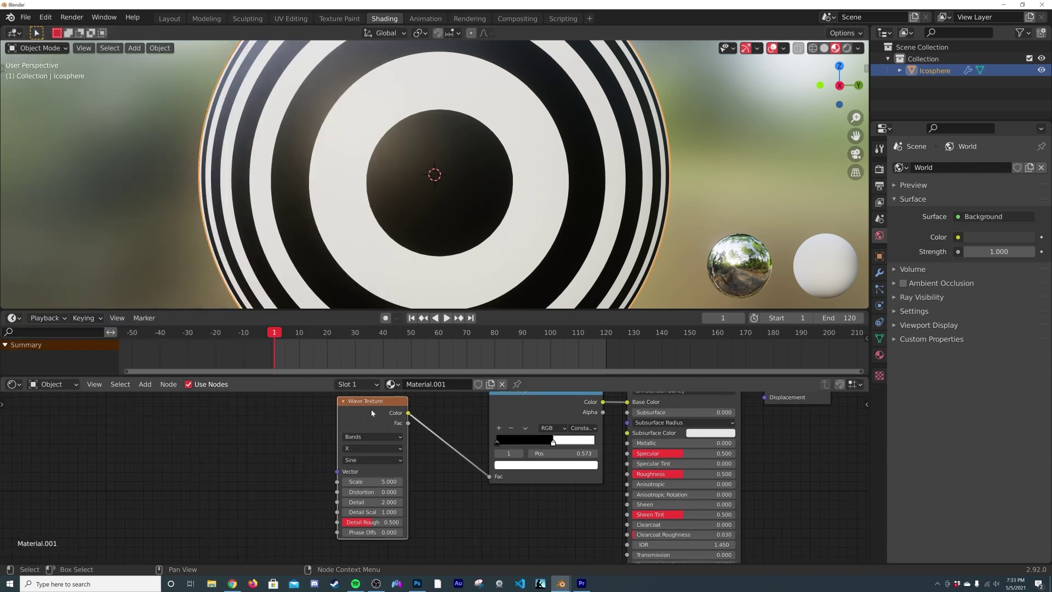
pyautogui.scroll(2, 362, 507)
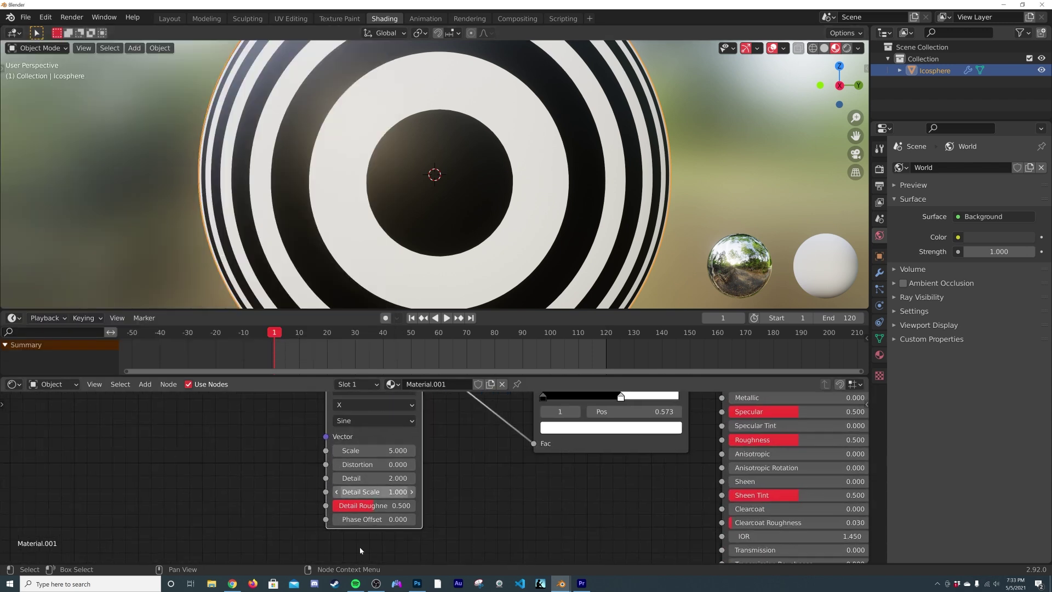
pyautogui.moveTo(362, 519); pyautogui.dragTo(428, 519)
pyautogui.click(773, 48)
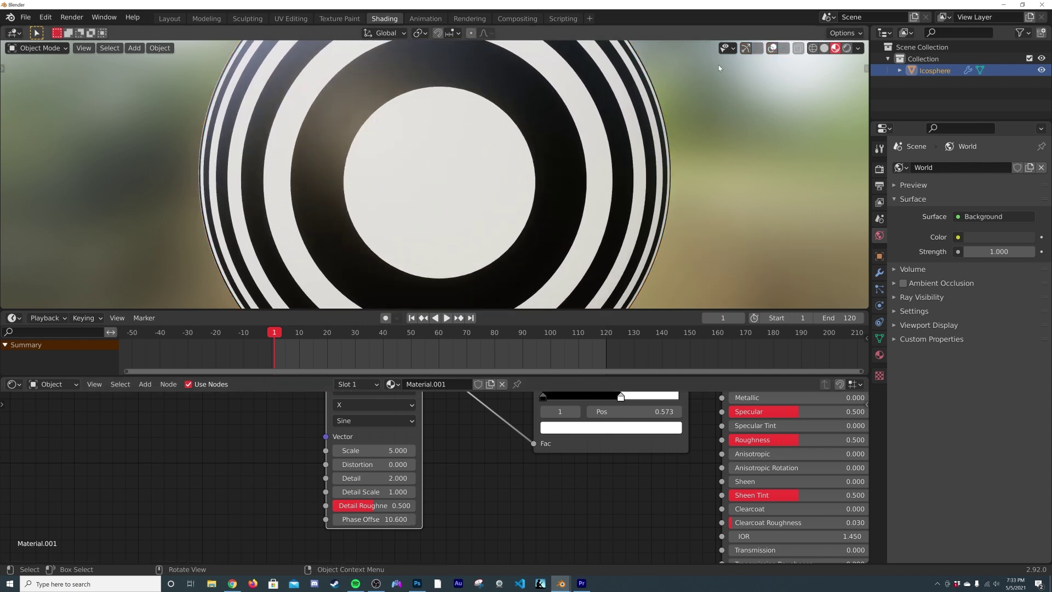
pyautogui.scroll(2, 513, 198)
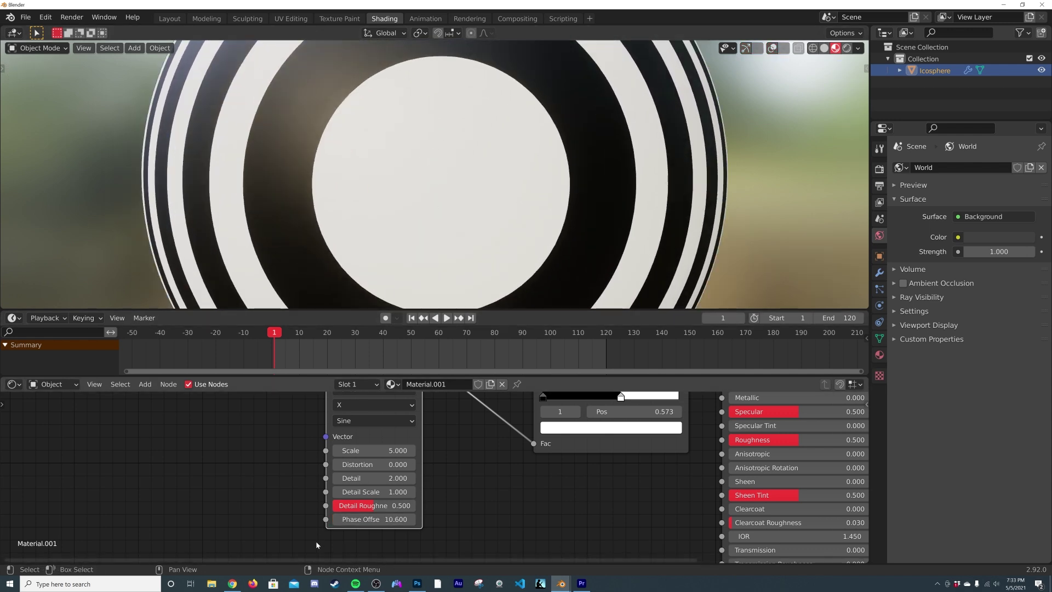
# - Set the Wave Texture's Phase Offset to 8.550 and insert a keyframe for it at frame 0
pyautogui.moveTo(373, 519); pyautogui.dragTo(329, 519)
pyautogui.scroll(4, 462, 197)
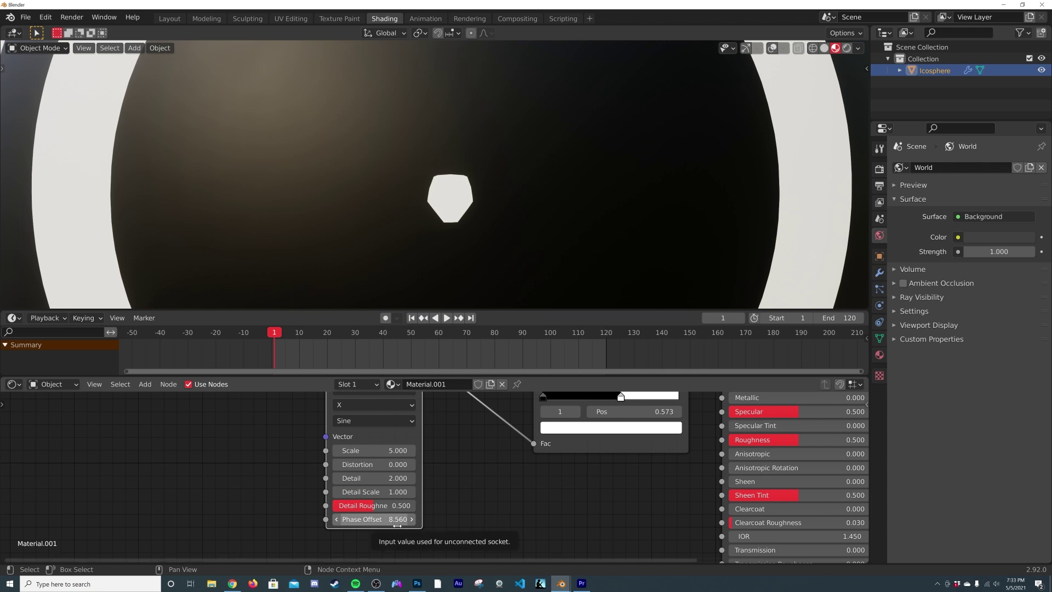
pyautogui.moveTo(392, 519); pyautogui.dragTo(389, 519)
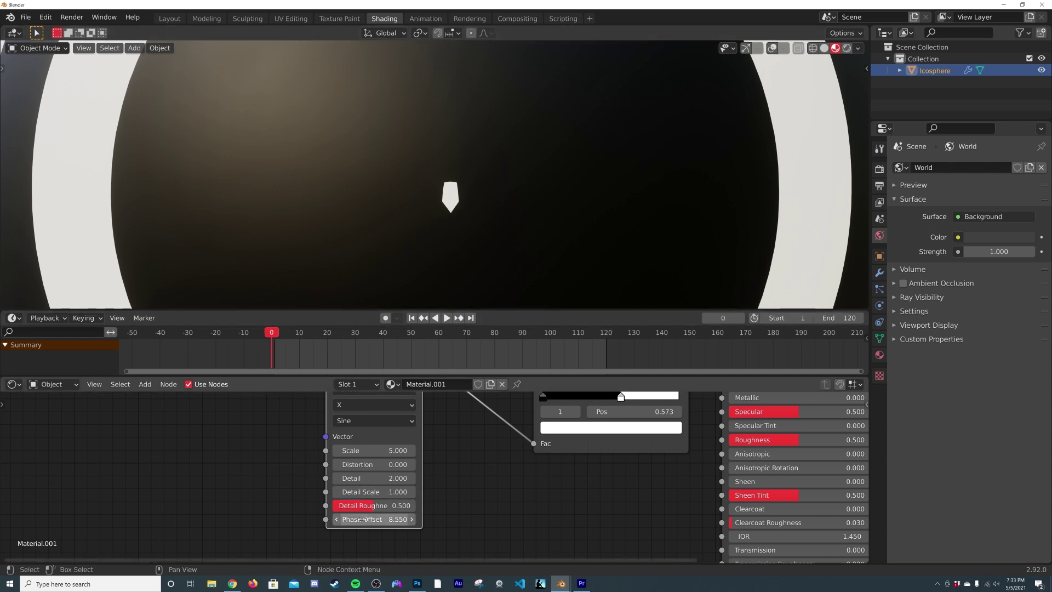
pyautogui.rightClick(379, 519)
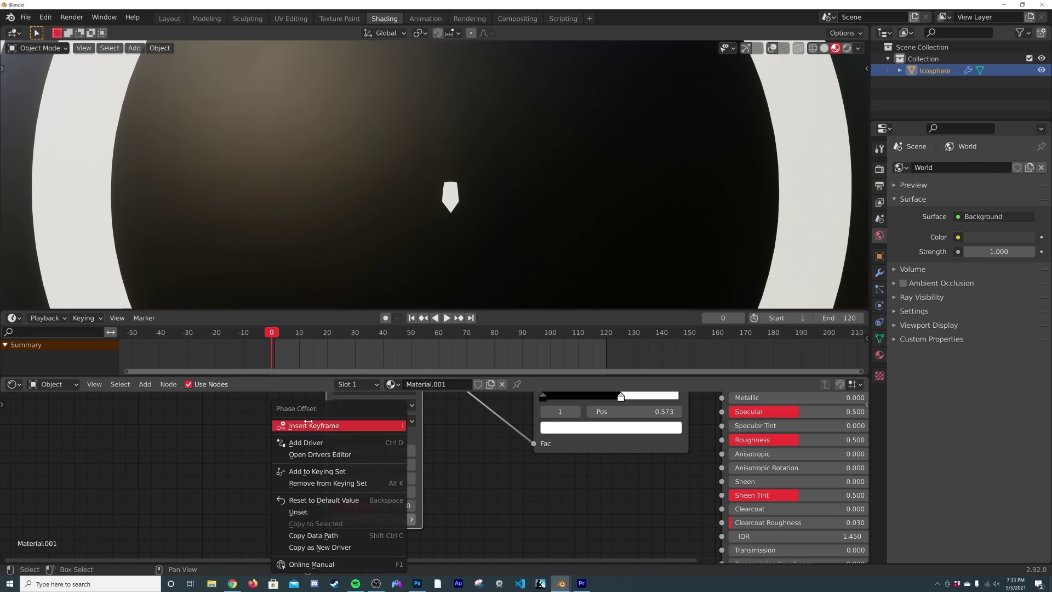
pyautogui.click(315, 425)
# - Set the Wave Texture's Phase Offset to 21.120 at frame 120 and insert a keyframe for it
pyautogui.click(470, 319)
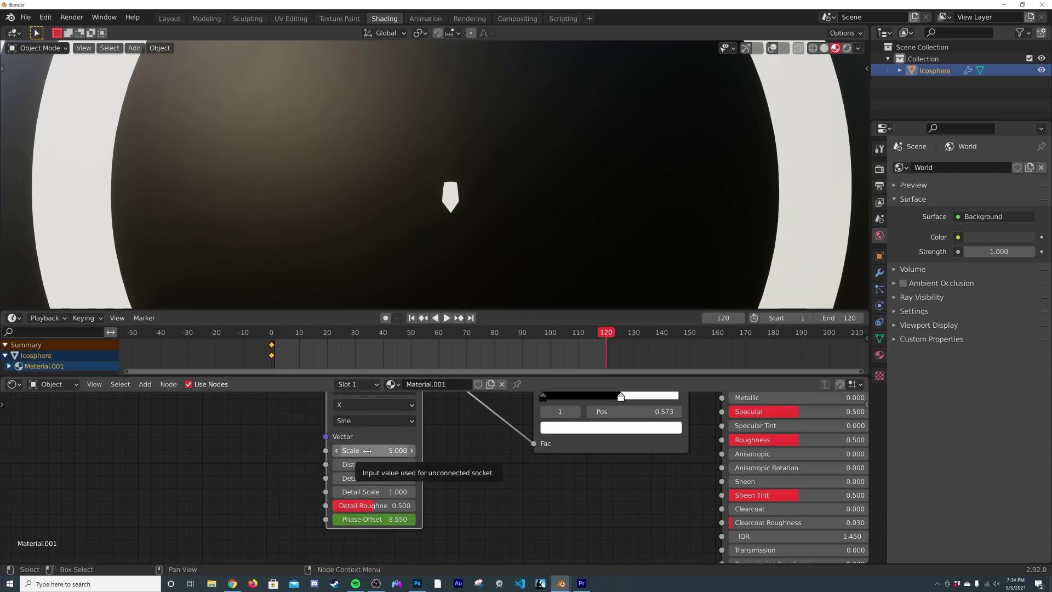
pyautogui.moveTo(372, 519); pyautogui.dragTo(680, 519)
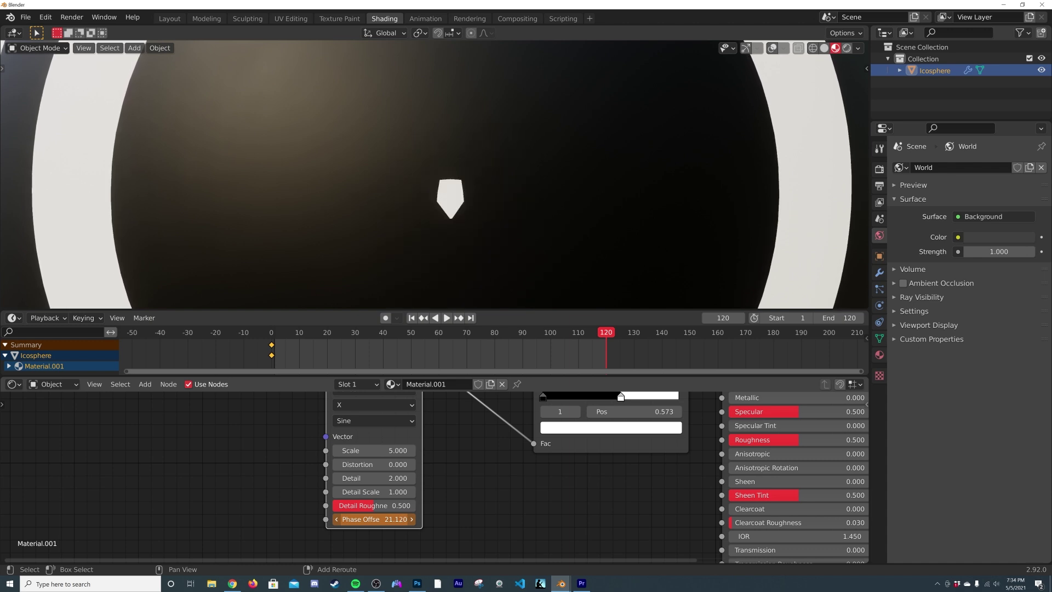
pyautogui.rightClick(374, 519)
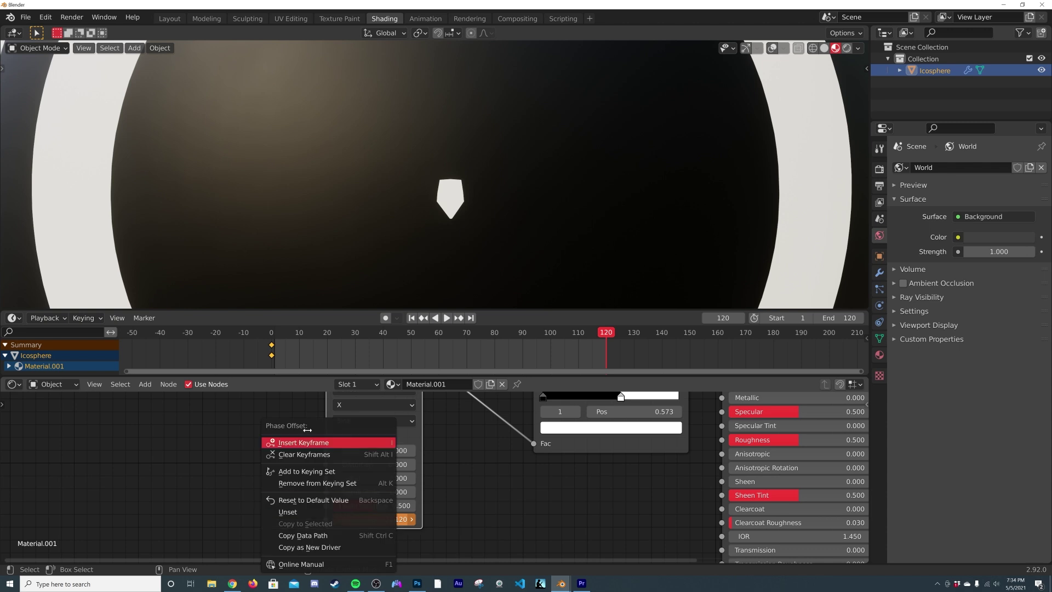
pyautogui.click(307, 443)
# - Frame the whole sphere and play the ring animation while viewing it from a slightly different angle
pyautogui.press('KP_Decimal')
pyautogui.press('space')
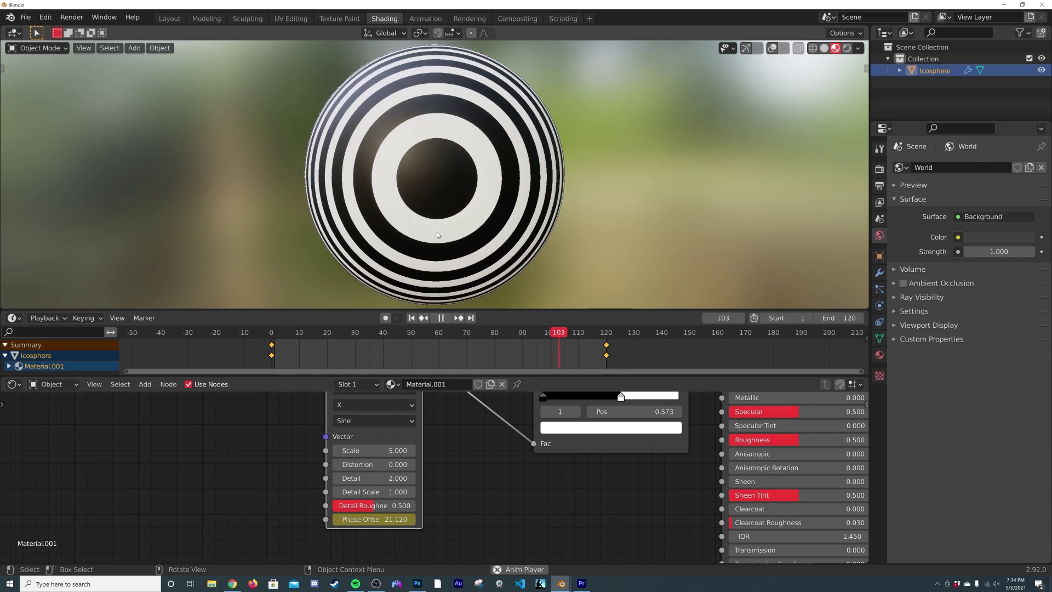
pyautogui.moveTo(408, 166); pyautogui.dragTo(457, 181, button='middle')
pyautogui.press('space')
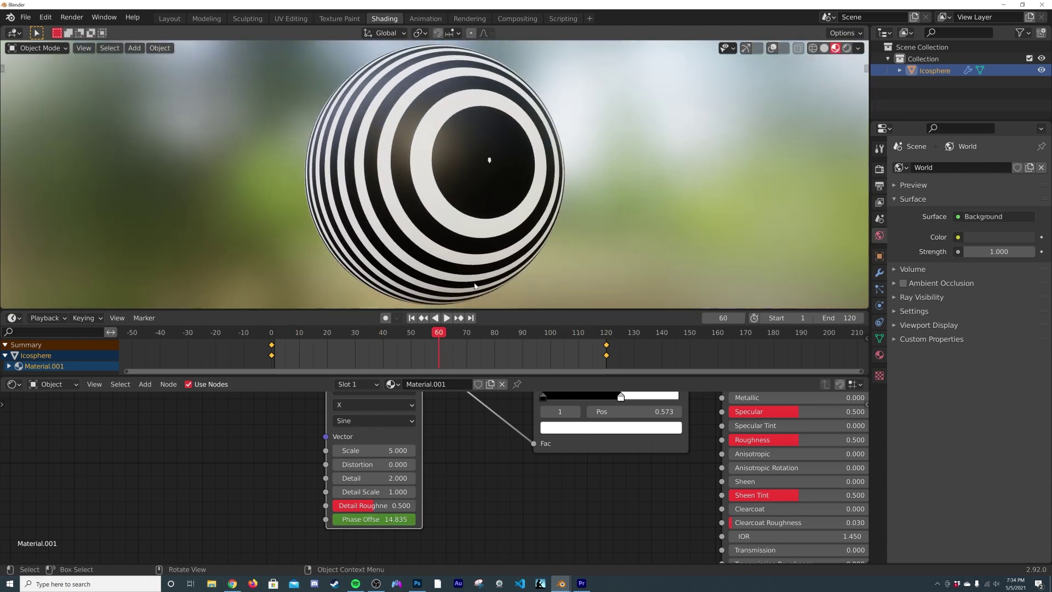
# - Set the ColorRamp interpolation to B-Spline and move its white stop to position 1.000
pyautogui.scroll(-4, 405, 452)
pyautogui.moveTo(376, 427); pyautogui.dragTo(466, 461, button='middle')
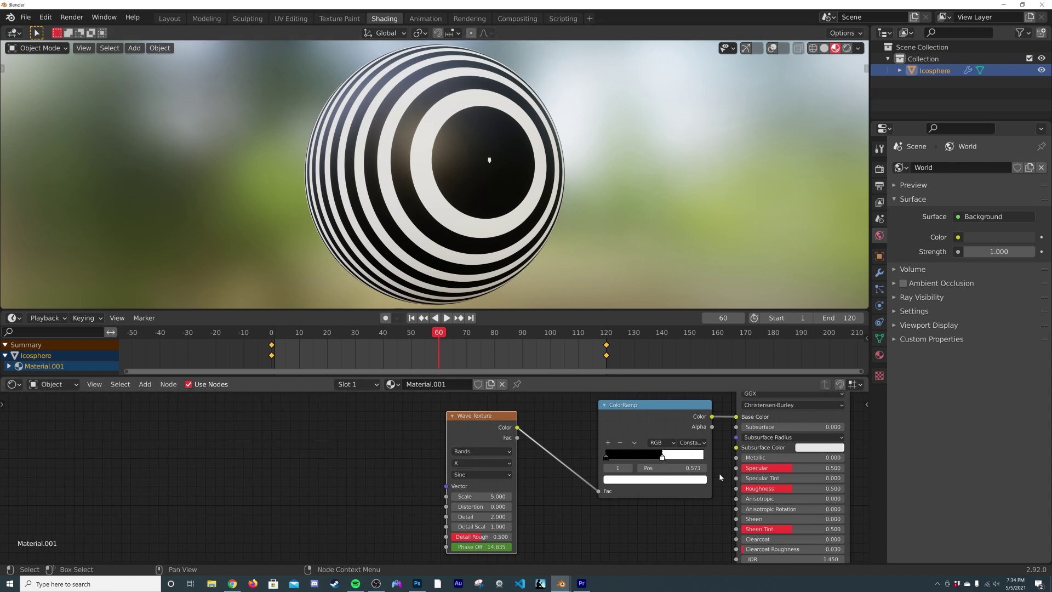
pyautogui.click(692, 442)
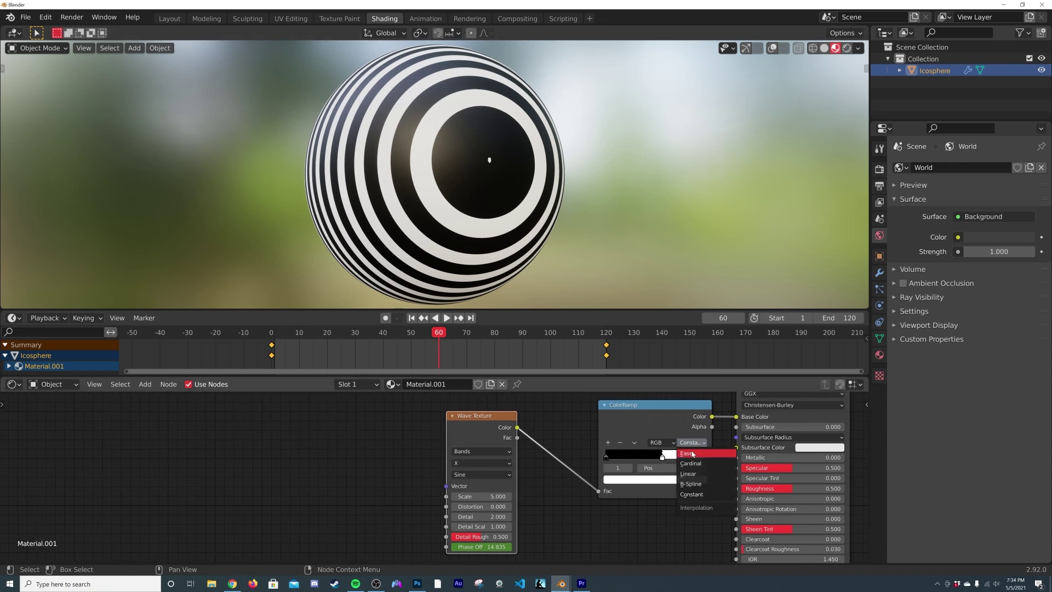
pyautogui.click(684, 483)
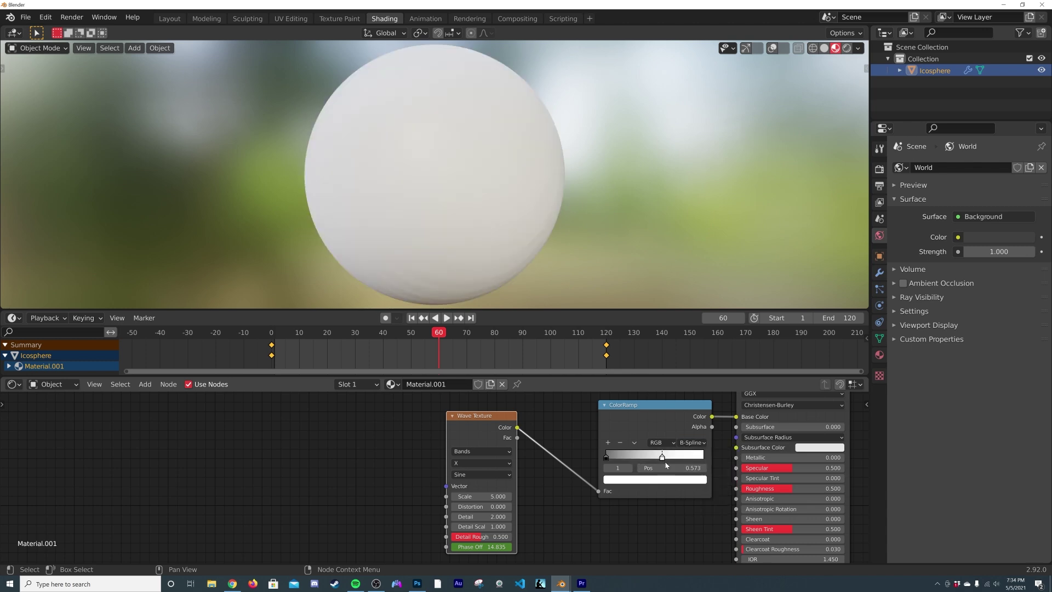
pyautogui.moveTo(662, 459); pyautogui.dragTo(720, 452)
pyautogui.moveTo(414, 244); pyautogui.dragTo(535, 172, button='middle')
# - Add a Noise Texture node before the Wave Texture and link its Fac output to the Wave Texture's Vector input
pyautogui.hotkey('shift', 'a')
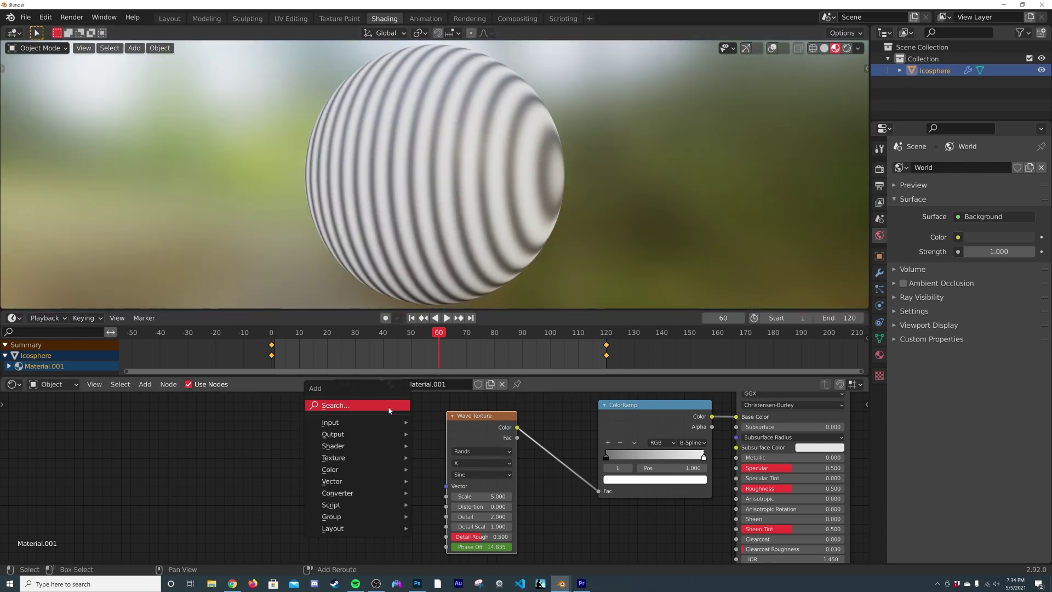
pyautogui.click(390, 408)
pyautogui.write('noi')
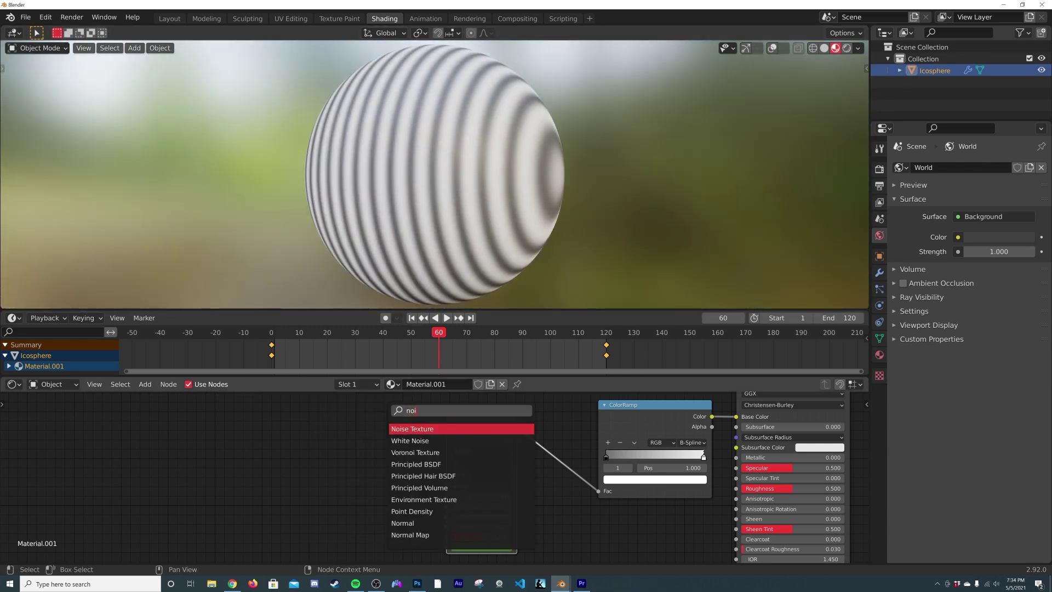
pyautogui.press('Return')
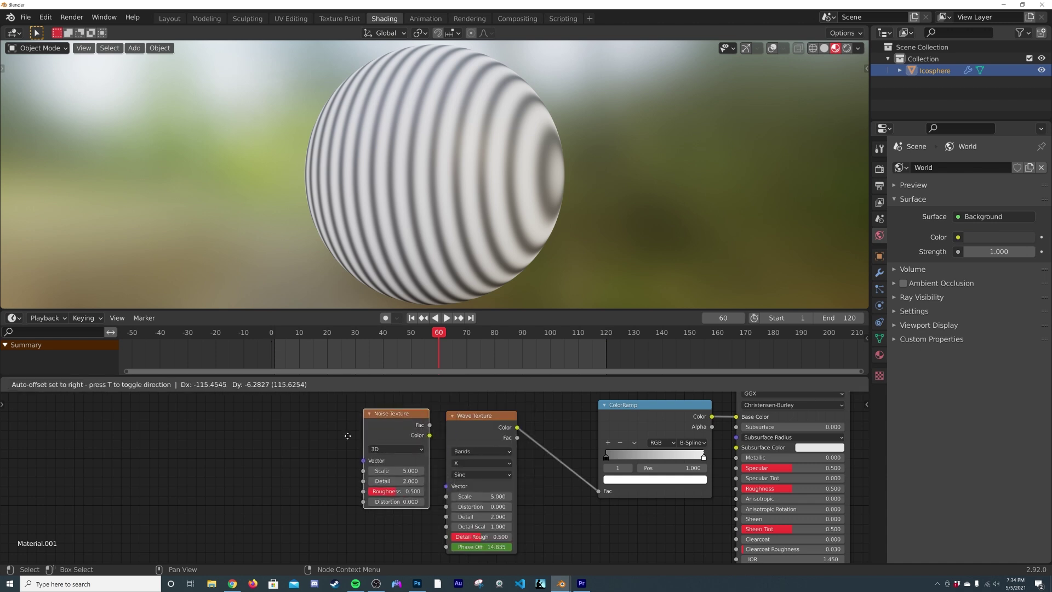
pyautogui.moveTo(343, 436); pyautogui.dragTo(446, 486)
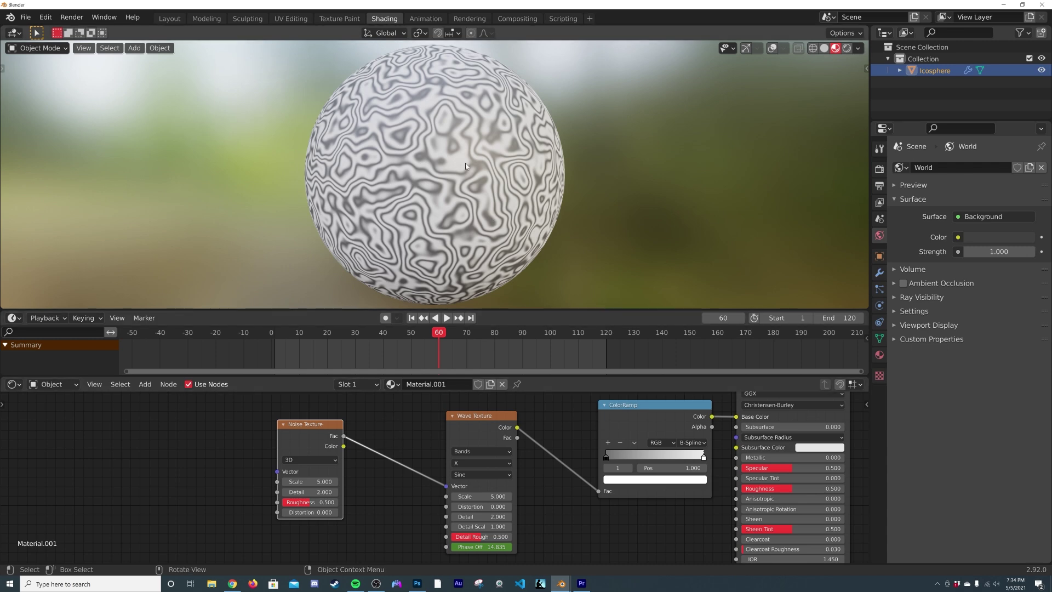
# - Set the Noise Texture's Detail and Roughness to 0.000 and its Scale to 2.430
pyautogui.moveTo(453, 174); pyautogui.dragTo(517, 167, button='middle')
pyautogui.moveTo(323, 491); pyautogui.dragTo(298, 491)
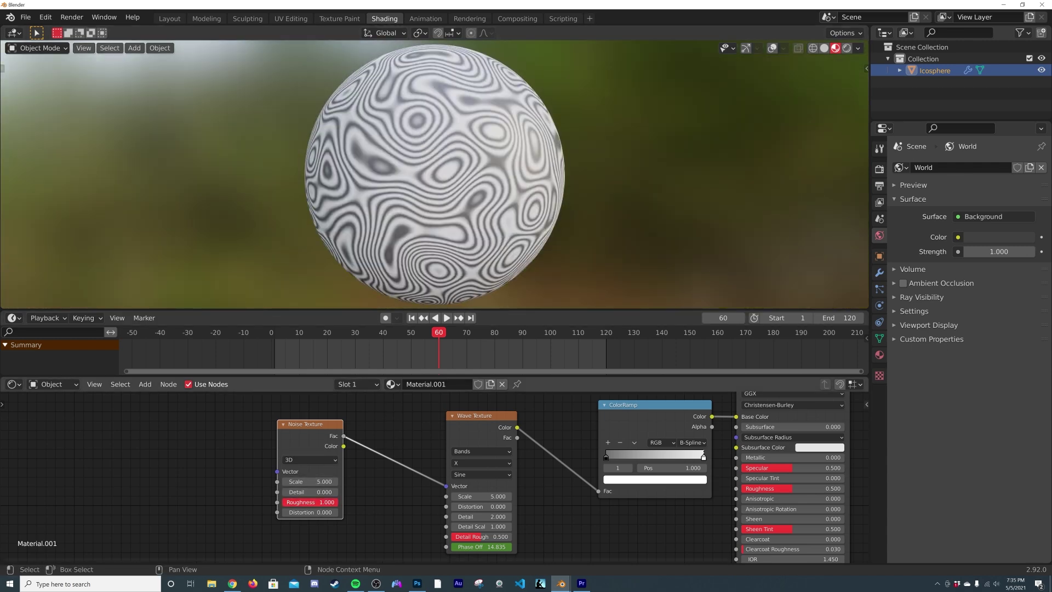
pyautogui.scroll(3, 291, 480)
pyautogui.moveTo(366, 479); pyautogui.dragTo(326, 479)
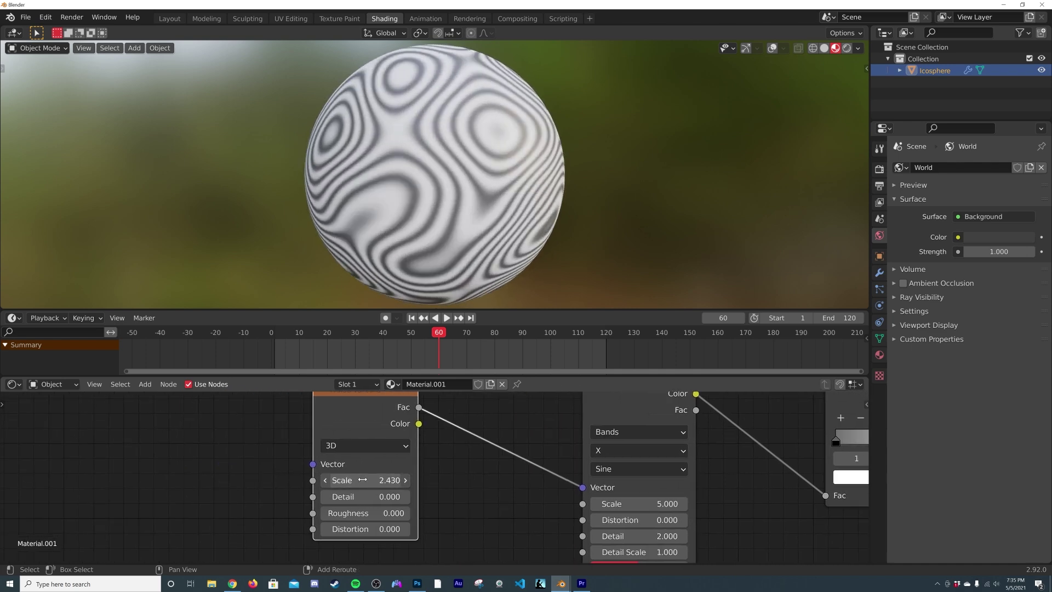
# - Play back the animated noise pattern on the sphere, then stop the playback
pyautogui.press('space')
pyautogui.moveTo(541, 156); pyautogui.dragTo(461, 163, button='middle')
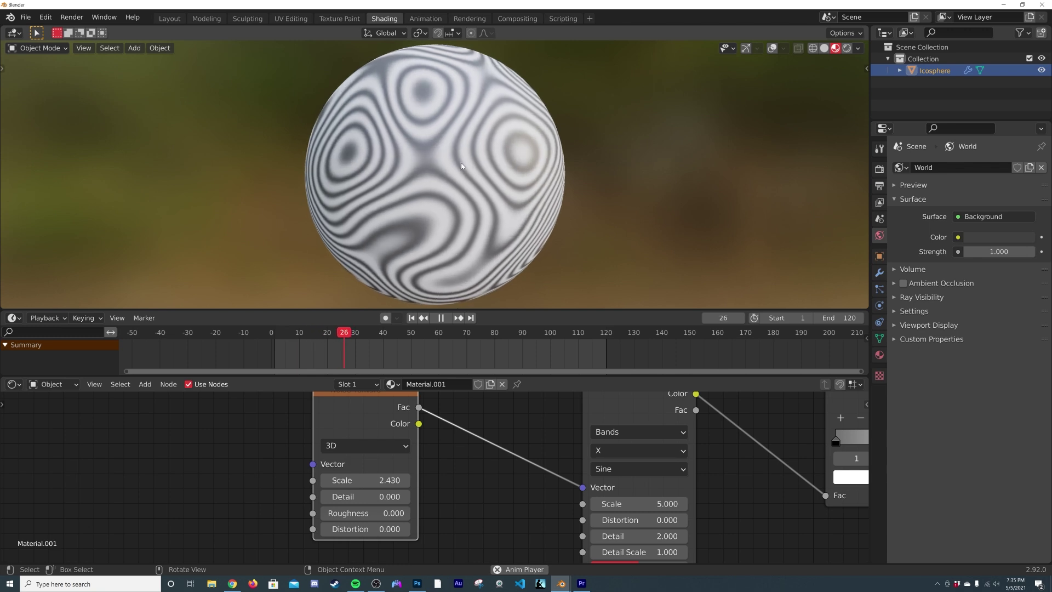
pyautogui.press('space')
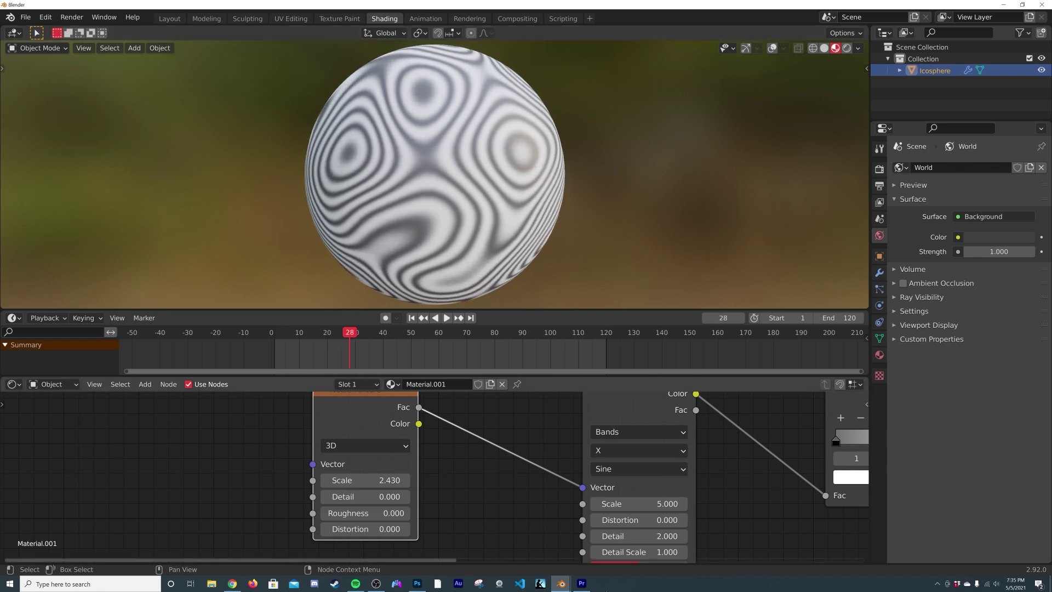
# - Remove the Timeline area and place the boundary between the 3D viewport and the node editor higher up
pyautogui.scroll(-5, 553, 414)
pyautogui.moveTo(553, 415); pyautogui.dragTo(481, 382, button='middle')
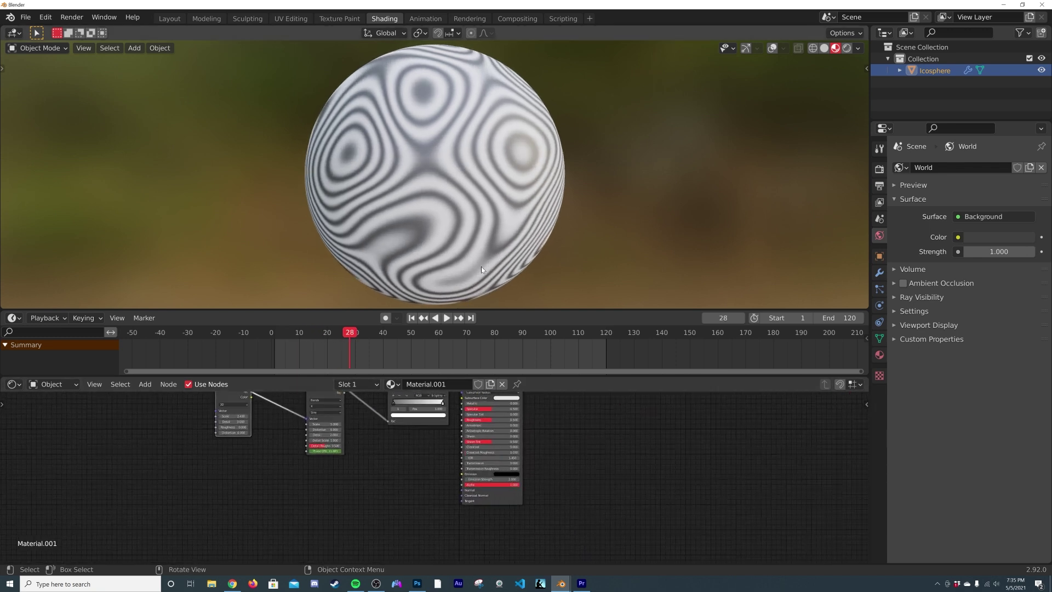
pyautogui.moveTo(2, 307); pyautogui.dragTo(99, 268)
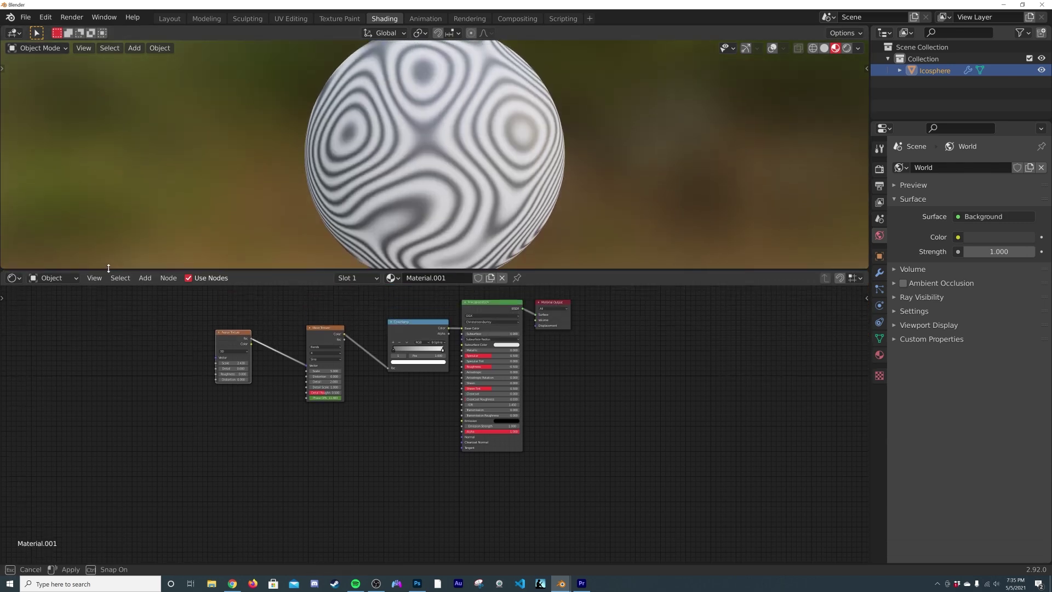
pyautogui.scroll(1, 660, 137)
# - Switch the 3D viewport to Rendered shading and light it with the HDRI instead of the scene world
pyautogui.click(848, 48)
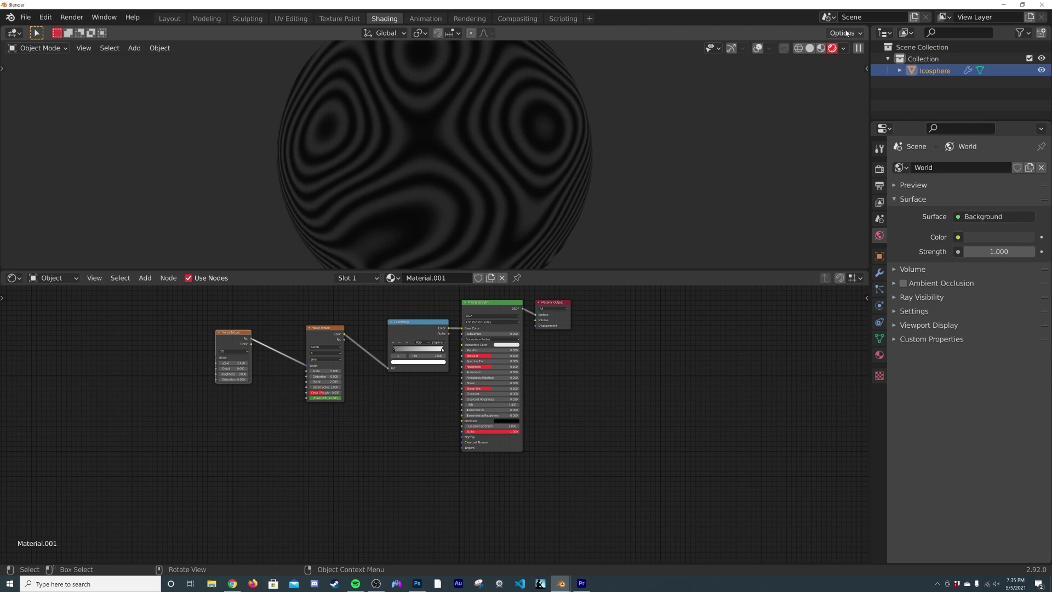
pyautogui.click(842, 48)
pyautogui.click(776, 119)
pyautogui.moveTo(280, 181); pyautogui.dragTo(310, 180, button='middle')
pyautogui.scroll(-1, 310, 180)
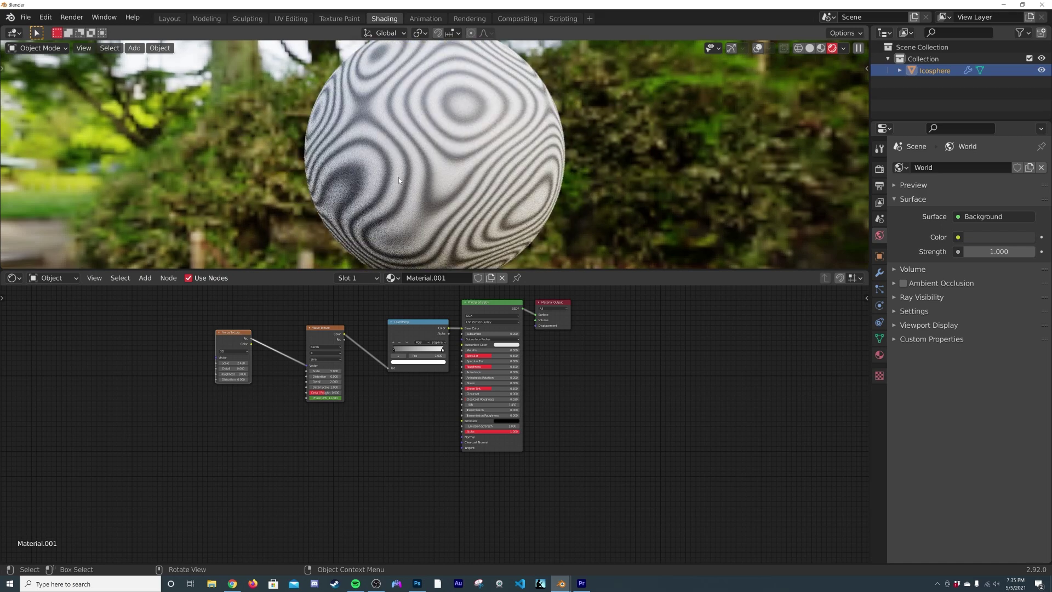
# - Move the Material Output node to just below the Principled BSDF node
pyautogui.scroll(1, 427, 399)
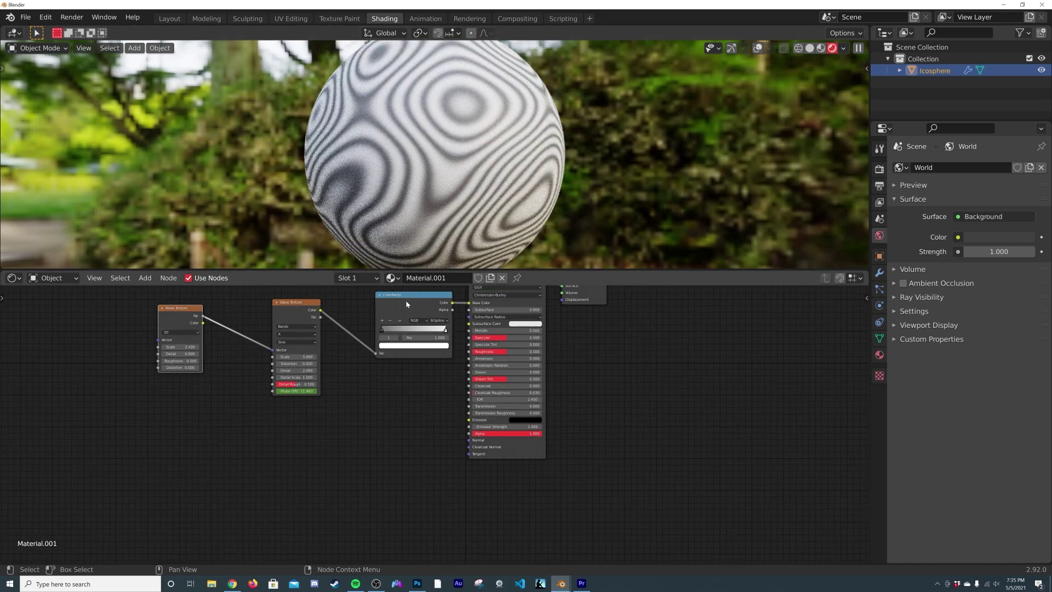
pyautogui.scroll(1, 484, 416)
pyautogui.moveTo(608, 334); pyautogui.dragTo(599, 376, button='middle')
pyautogui.moveTo(577, 303); pyautogui.dragTo(466, 512)
pyautogui.moveTo(469, 500); pyautogui.dragTo(490, 461, button='middle')
pyautogui.hotkey('shift', 'a')
pyautogui.write('s')
pyautogui.write('di')
pyautogui.press('Escape')
# - Add a Displacement node and link its Displacement output to the Material Output's Displacement input
pyautogui.hotkey('shift', 'a')
pyautogui.click(430, 400)
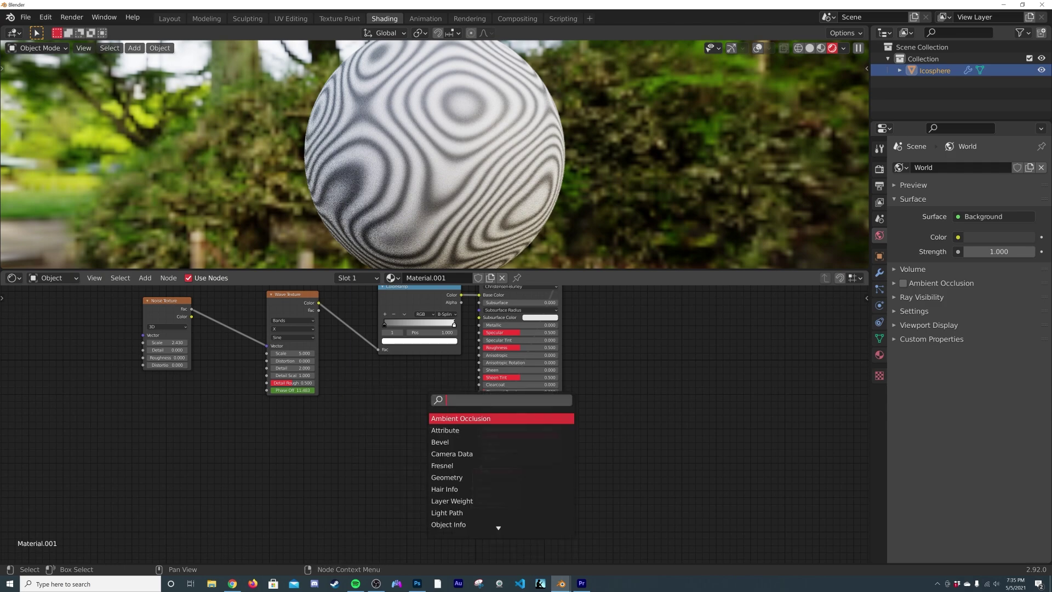
pyautogui.write('dis')
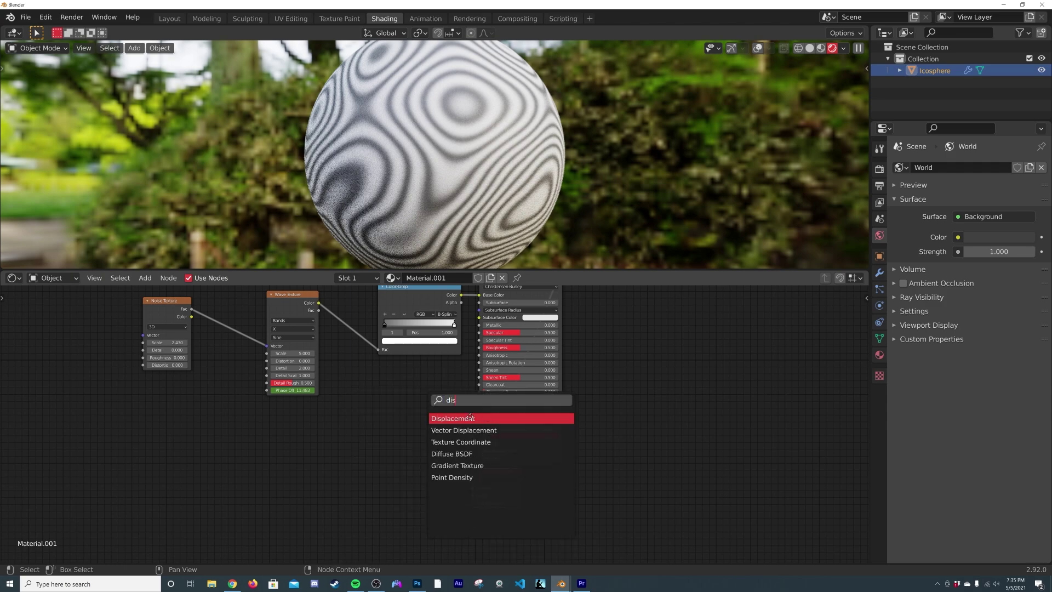
pyautogui.press('Return')
pyautogui.moveTo(440, 494); pyautogui.dragTo(472, 503)
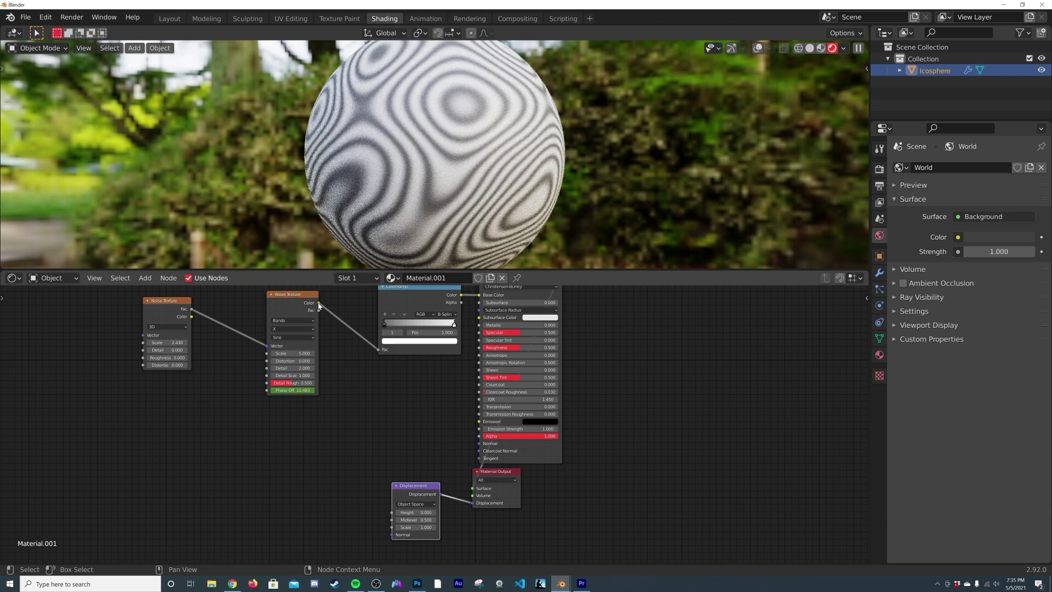
# - Link the ColorRamp's Color output to the Displacement node's Midlevel input
pyautogui.moveTo(461, 295); pyautogui.dragTo(446, 415)
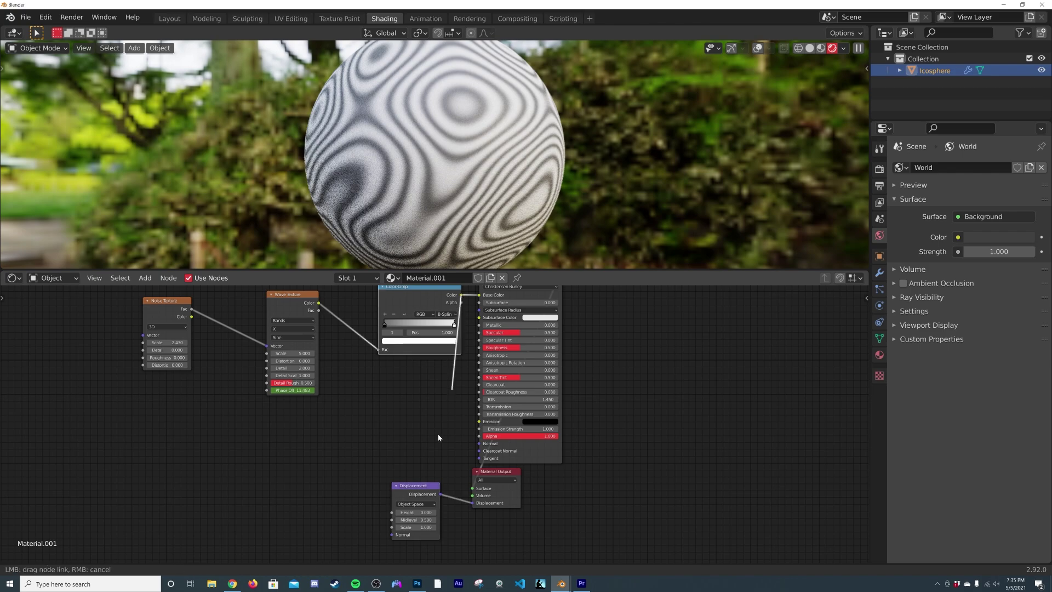
pyautogui.moveTo(410, 515)
pyautogui.mouseDown()
pyautogui.moveTo(401, 533)
pyautogui.moveTo(395, 523)
pyautogui.mouseUp()
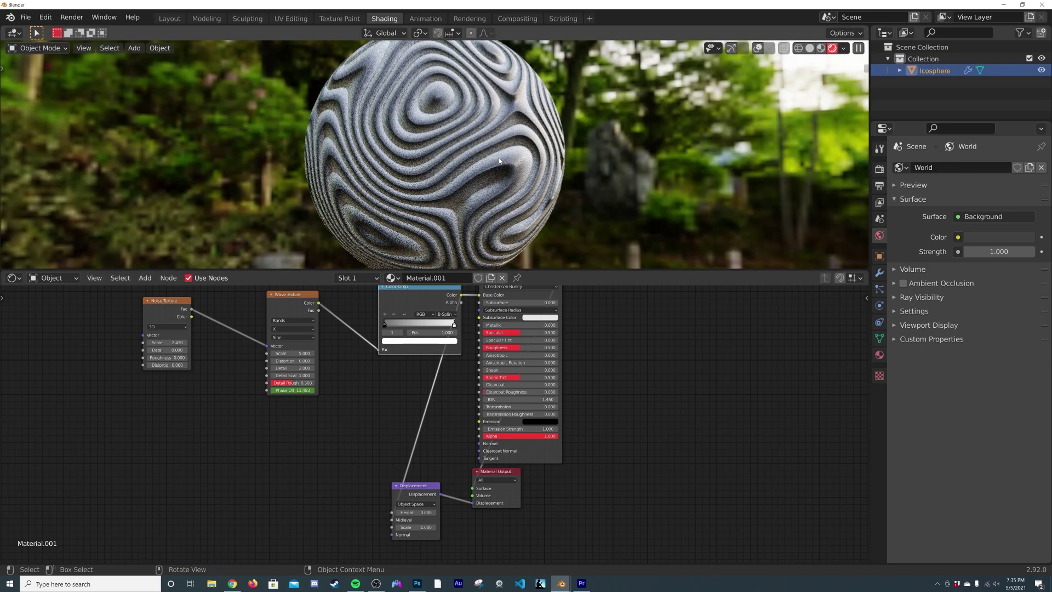
# - Try flipping the ColorRamp's gradient on the sphere's material and undo the flip
pyautogui.scroll(2, 499, 160)
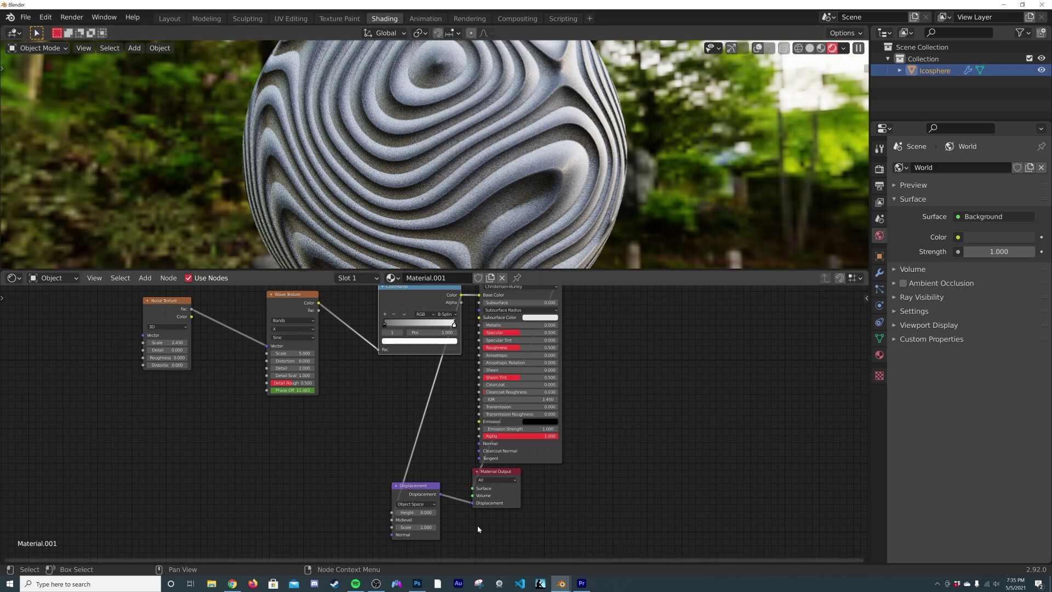
pyautogui.click(405, 315)
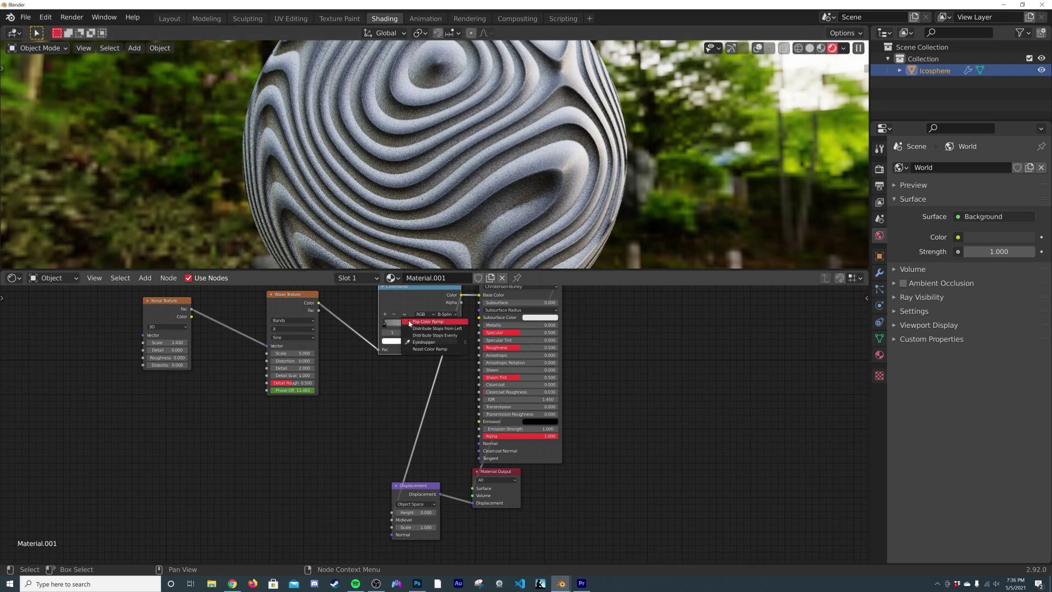
pyautogui.click(410, 322)
pyautogui.moveTo(458, 172)
pyautogui.mouseDown(button='middle')
pyautogui.moveTo(517, 165)
pyautogui.moveTo(465, 159)
pyautogui.mouseUp(button='middle')
pyautogui.hotkey('ctrl', 'z')
pyautogui.moveTo(539, 157); pyautogui.dragTo(533, 137, button='middle')
pyautogui.scroll(-1, 476, 123)
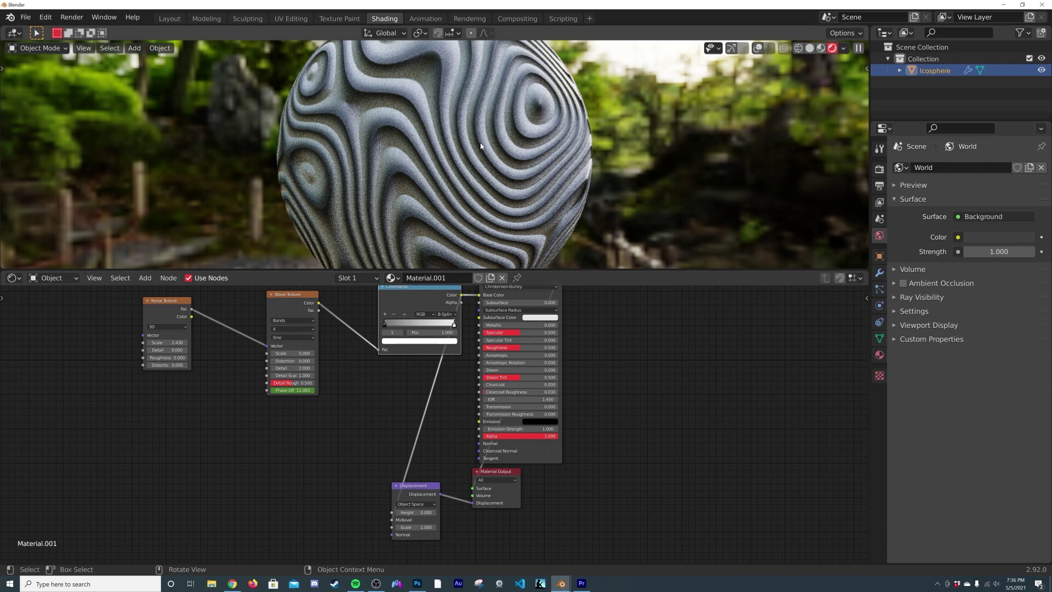
# - Set the material's surface displacement method to Displacement and Bump
pyautogui.click(879, 168)
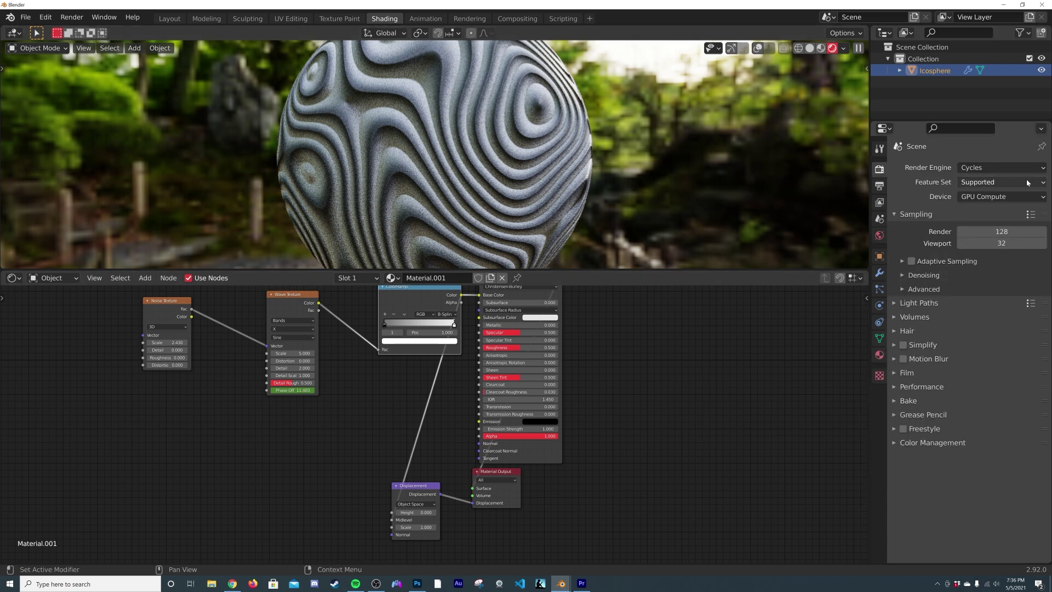
pyautogui.click(877, 356)
pyautogui.scroll(-12, 941, 380)
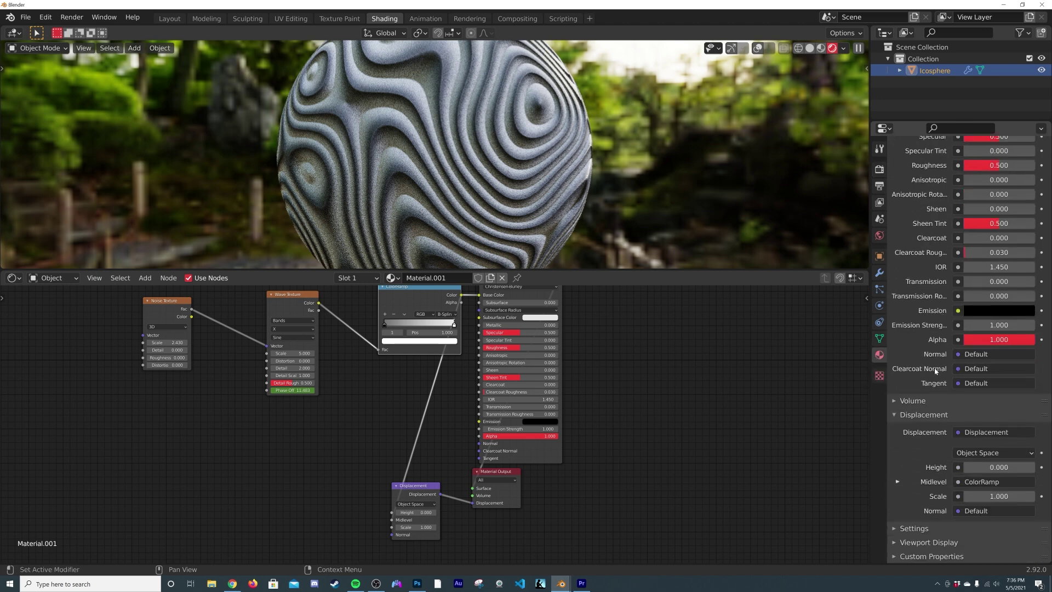
pyautogui.click(924, 532)
pyautogui.scroll(-3, 984, 495)
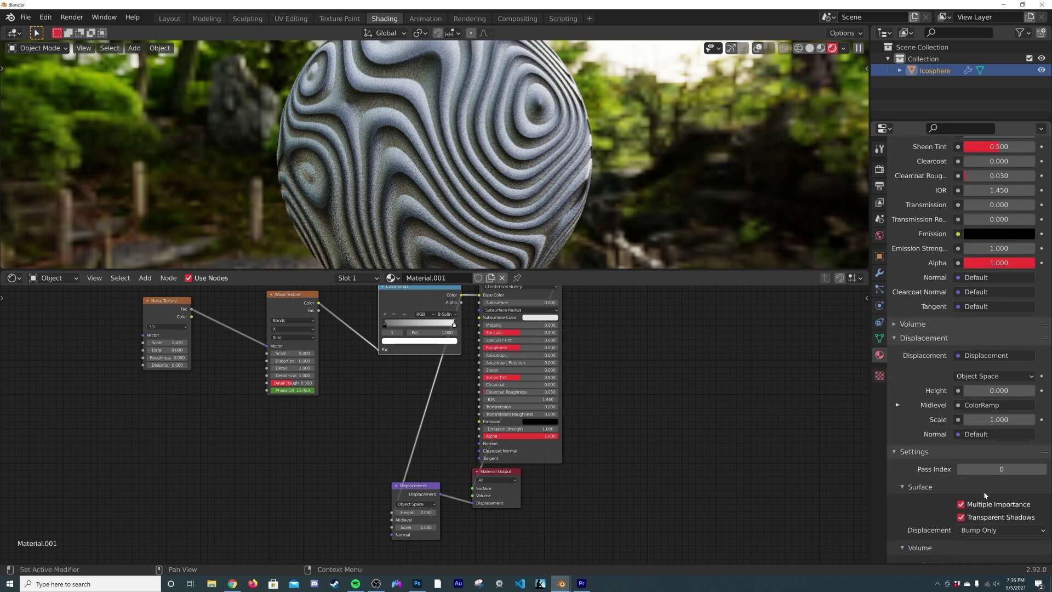
pyautogui.scroll(-2, 983, 495)
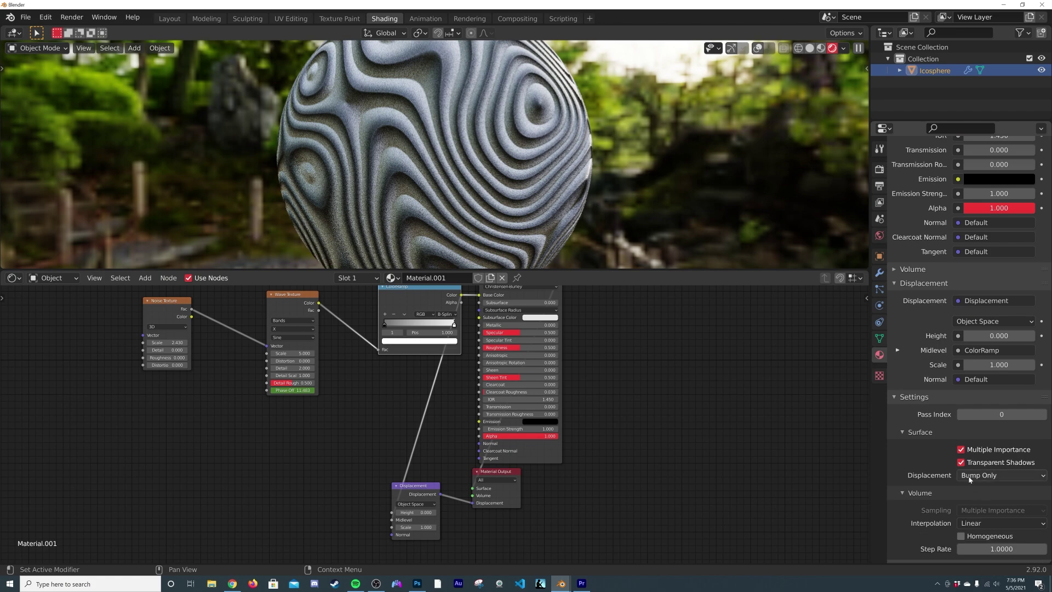
pyautogui.click(970, 475)
pyautogui.click(970, 513)
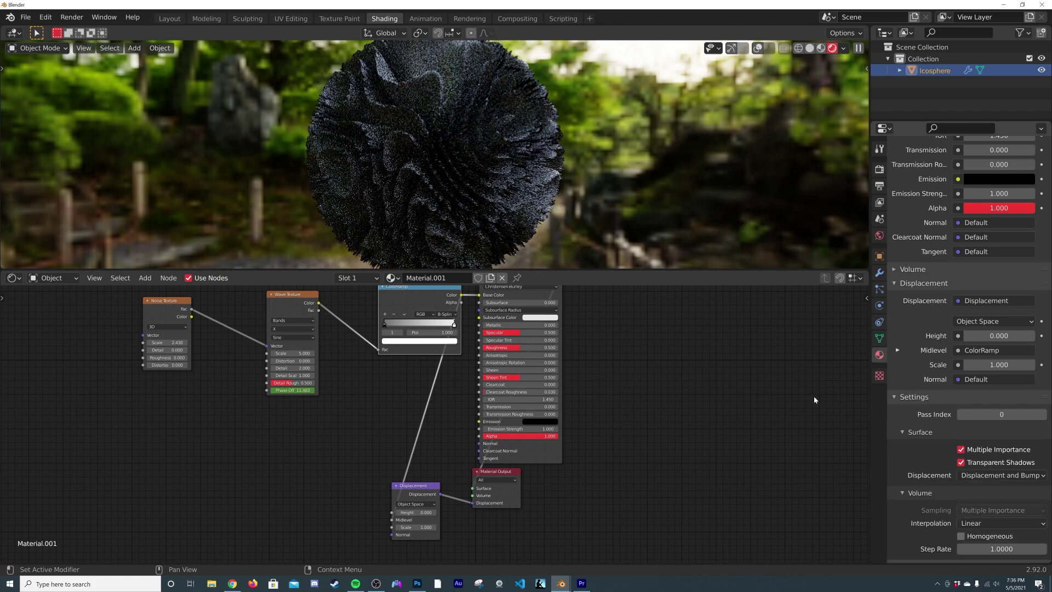
# - Set the Displacement node's Scale to 0.2
pyautogui.moveTo(472, 155)
pyautogui.mouseDown(button='middle')
pyautogui.moveTo(442, 157)
pyautogui.moveTo(455, 154)
pyautogui.mouseUp(button='middle')
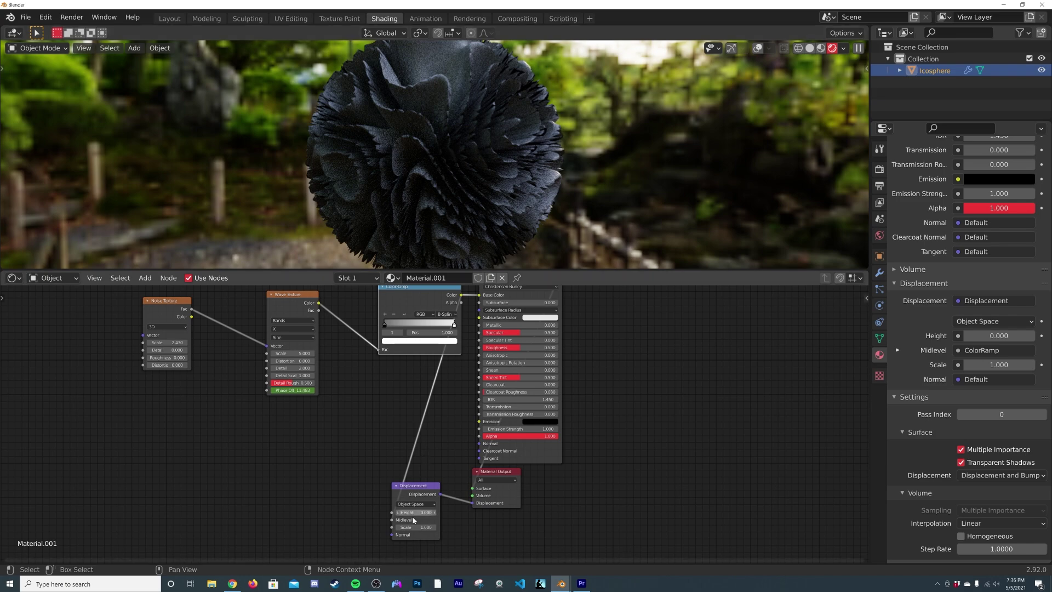
pyautogui.scroll(3, 412, 514)
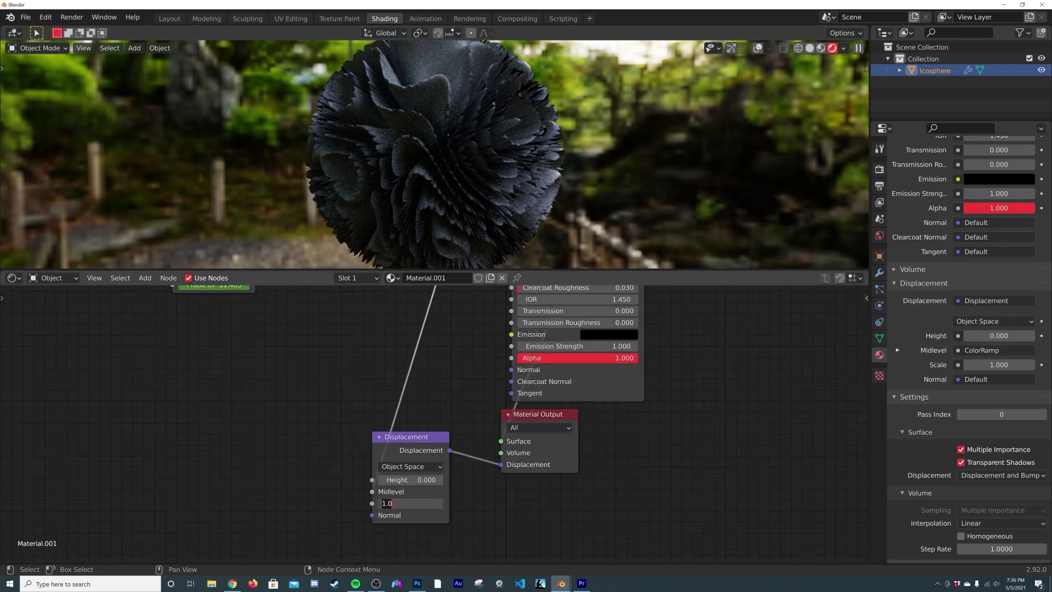
pyautogui.press('Return')
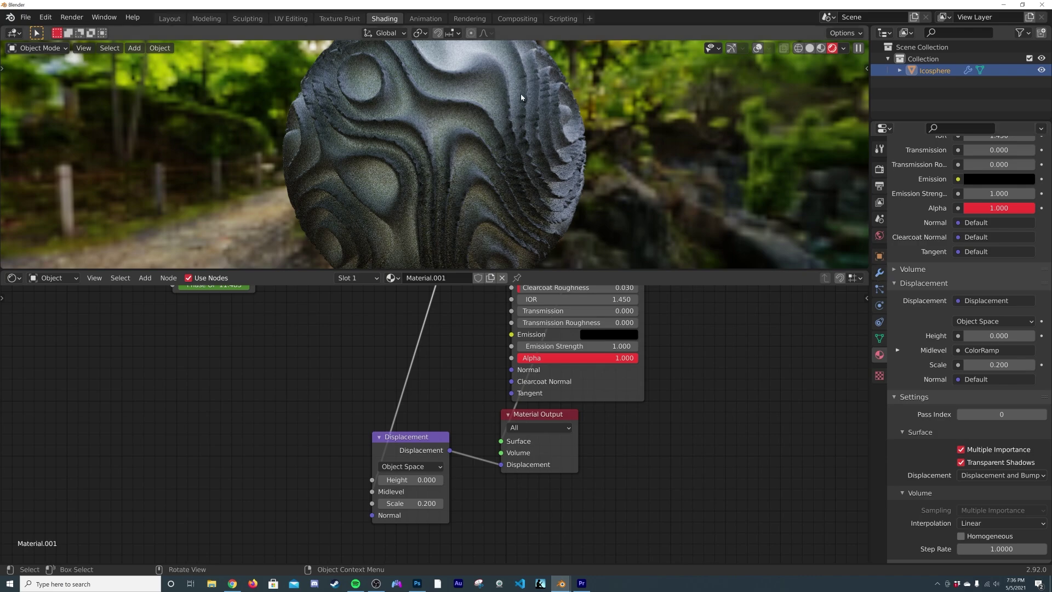
pyautogui.scroll(3, 454, 241)
pyautogui.scroll(-4, 421, 419)
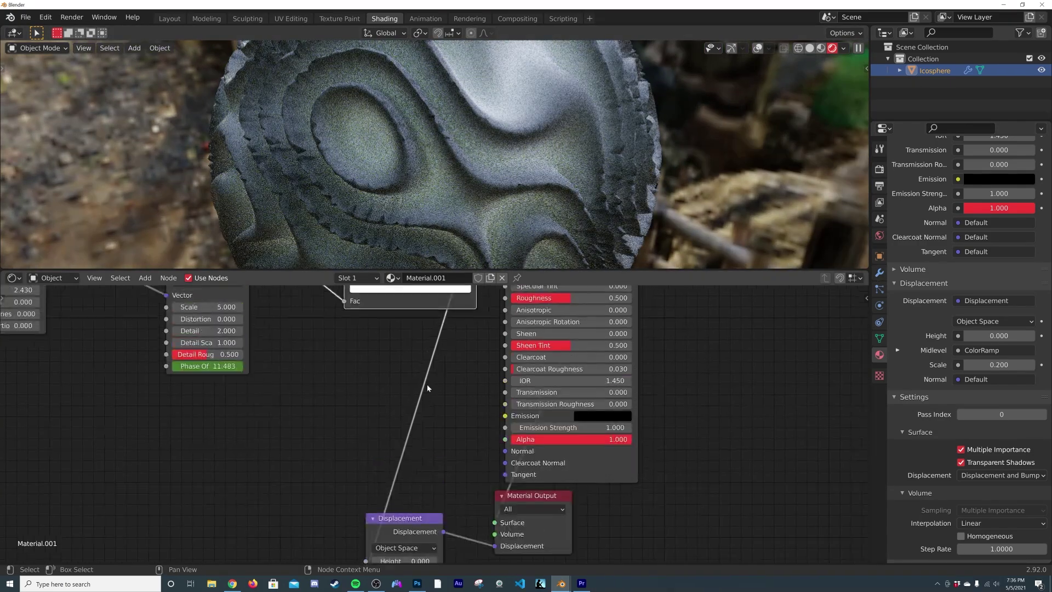
# - Unlink the ColorRamp from the Principled BSDF's Base Color and move the ColorRamp node down, closer to the Wave Texture
pyautogui.moveTo(478, 317); pyautogui.dragTo(460, 300)
pyautogui.moveTo(412, 376); pyautogui.dragTo(373, 420)
pyautogui.scroll(-2, 476, 219)
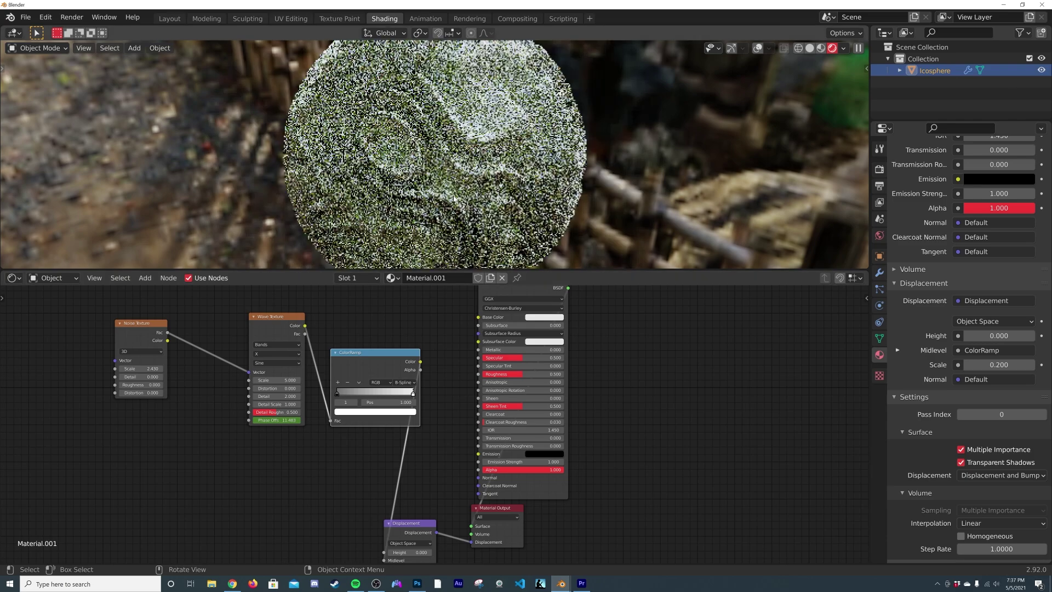
pyautogui.moveTo(465, 208); pyautogui.dragTo(493, 211, button='middle')
pyautogui.moveTo(384, 479); pyautogui.dragTo(386, 447, button='middle')
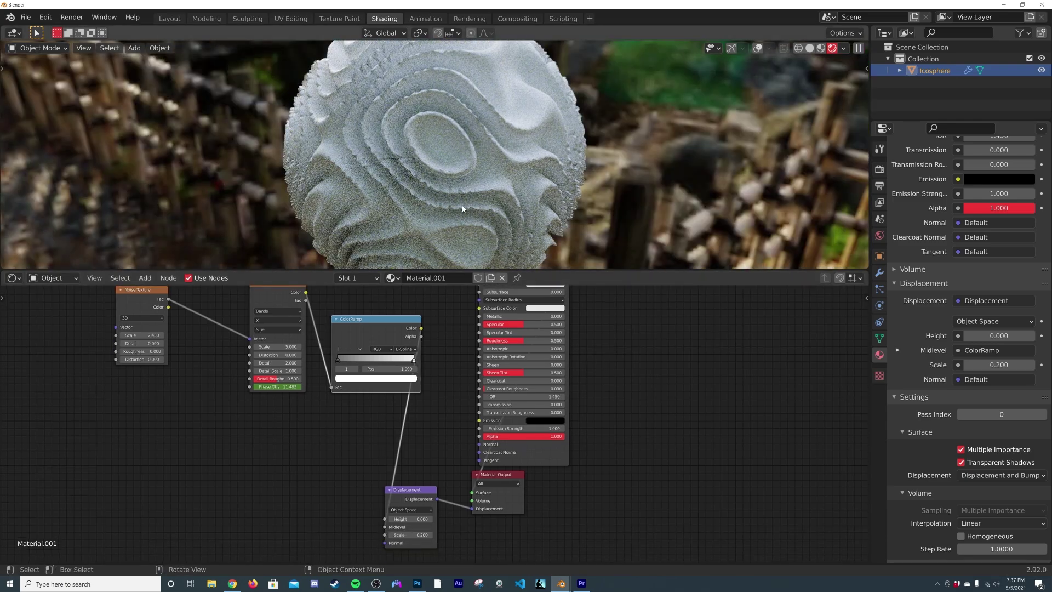
# - Set the icosphere's Subdivision modifier to viewport level 1 and render level 4
pyautogui.click(879, 272)
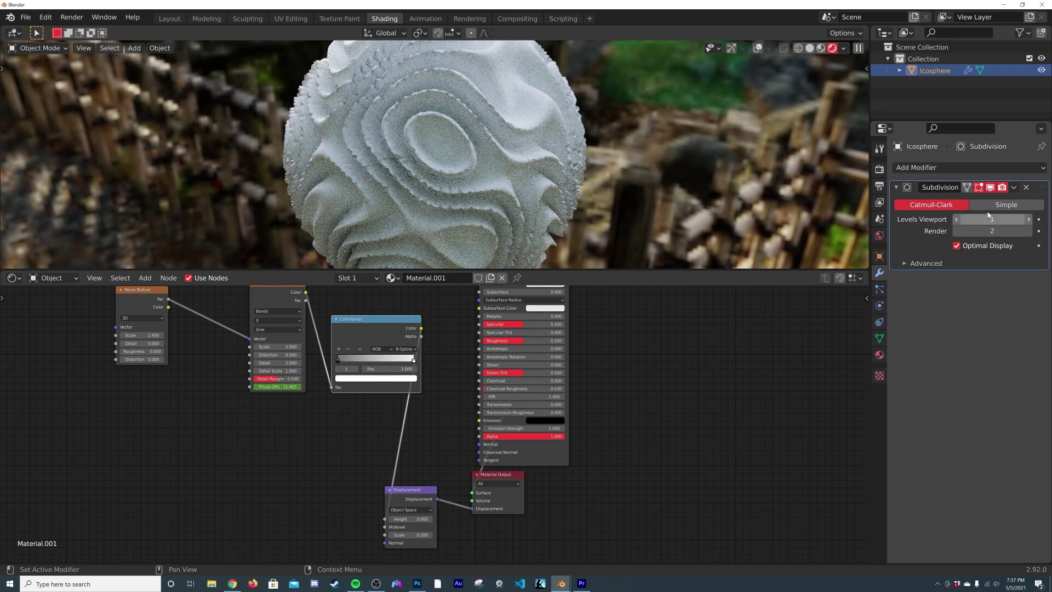
pyautogui.click(1029, 219)
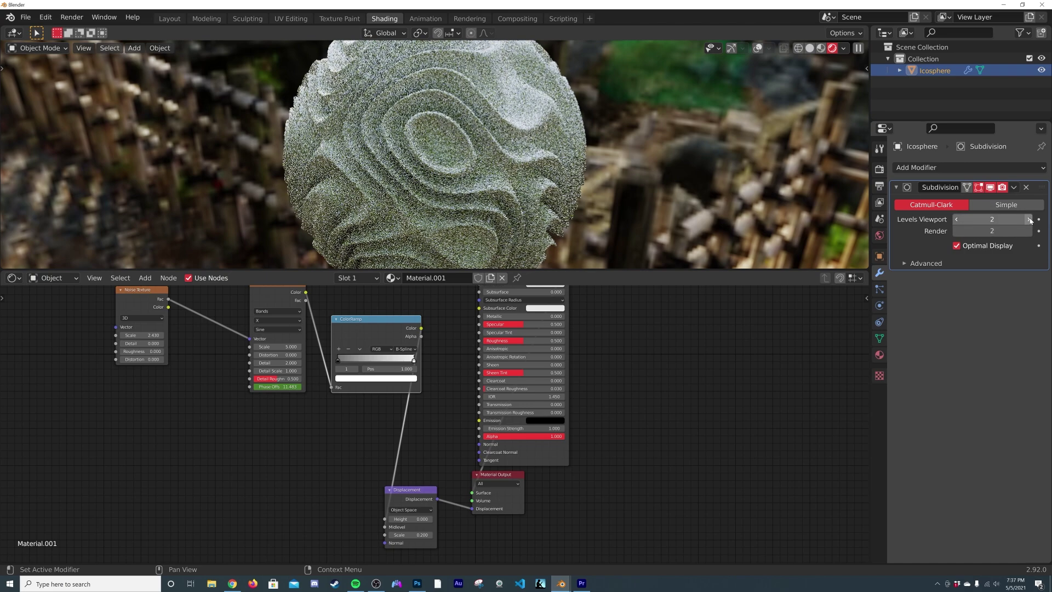
pyautogui.click(1029, 219)
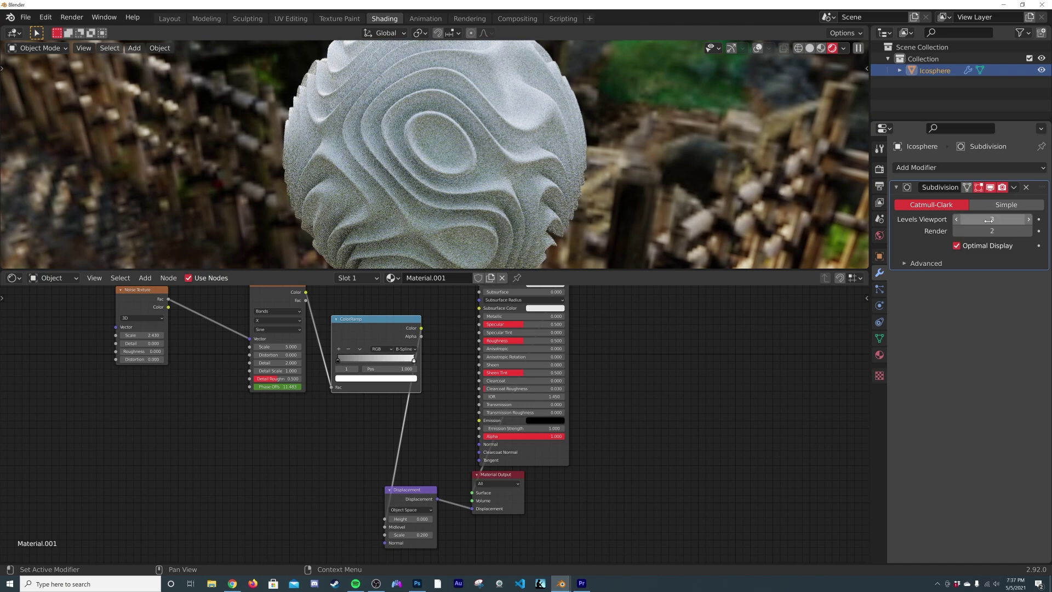
pyautogui.click(971, 219)
pyautogui.write('1')
pyautogui.press('Tab')
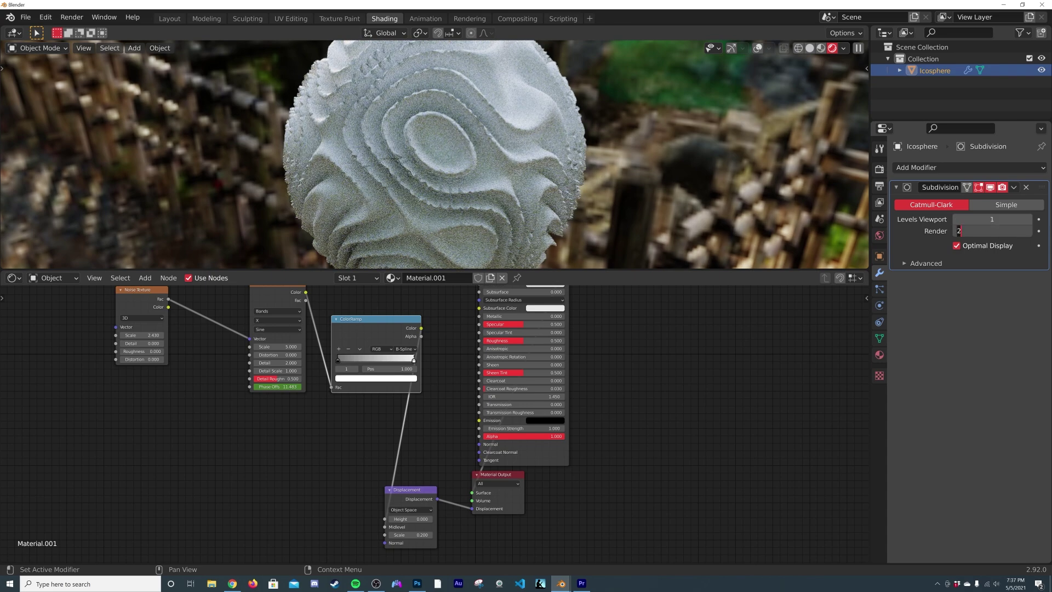
pyautogui.write('4')
pyautogui.press('Return')
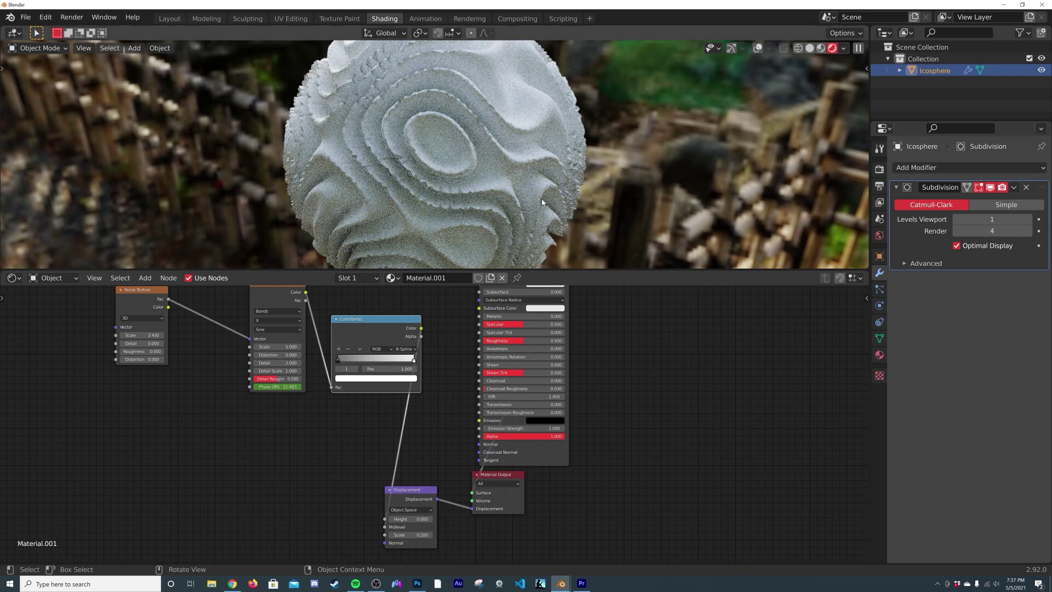
# - Inspect the displaced sphere with the Subdivision viewport level at 3, and return the level to 1
pyautogui.click(1029, 219)
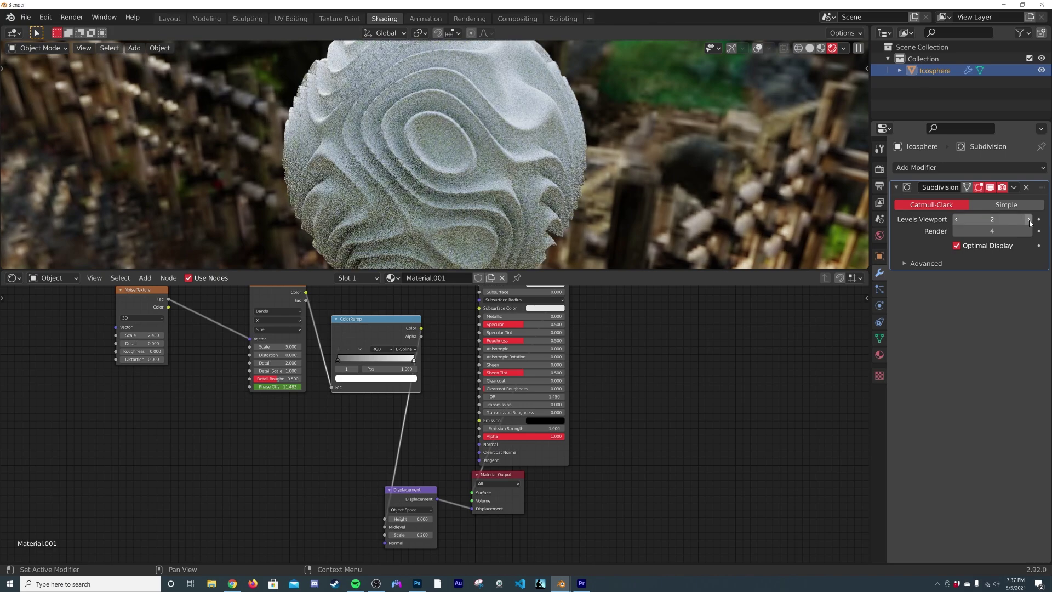
pyautogui.click(1029, 219)
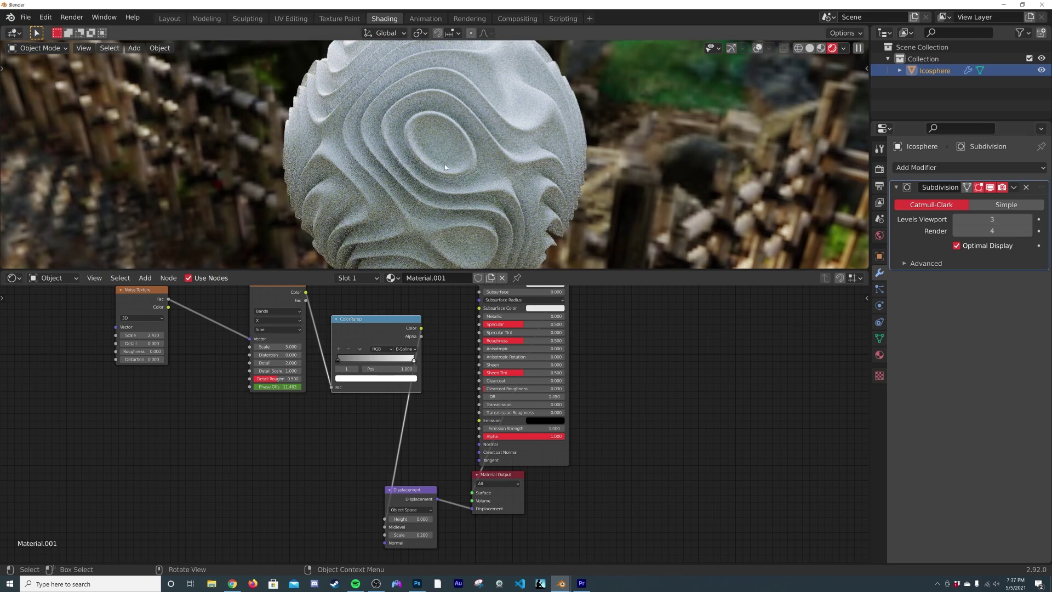
pyautogui.moveTo(445, 167); pyautogui.dragTo(356, 170, button='middle')
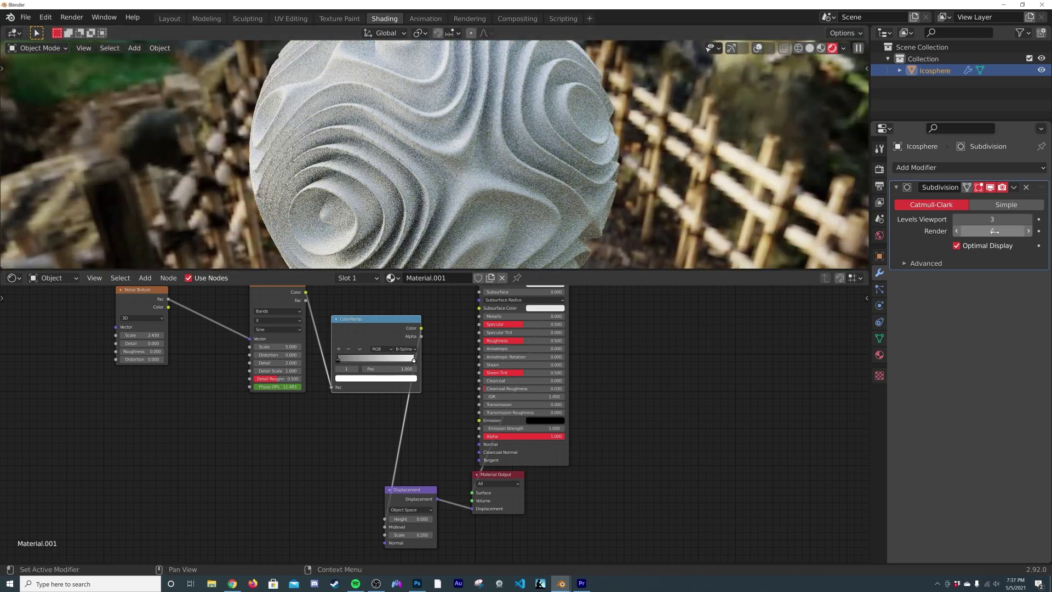
pyautogui.moveTo(963, 220); pyautogui.dragTo(950, 219)
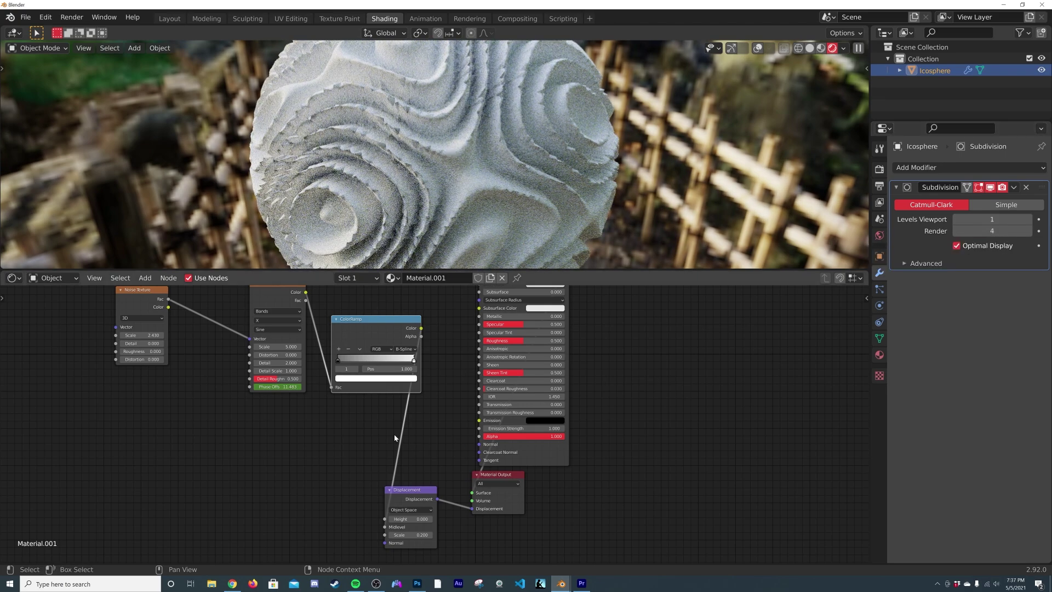
# - Switch the 3D viewport to Material Preview shading and lower the Noise Texture's Scale to 1.980
pyautogui.click(821, 50)
pyautogui.scroll(2, 438, 159)
pyautogui.moveTo(344, 359); pyautogui.dragTo(494, 368, button='middle')
pyautogui.scroll(6, 494, 369)
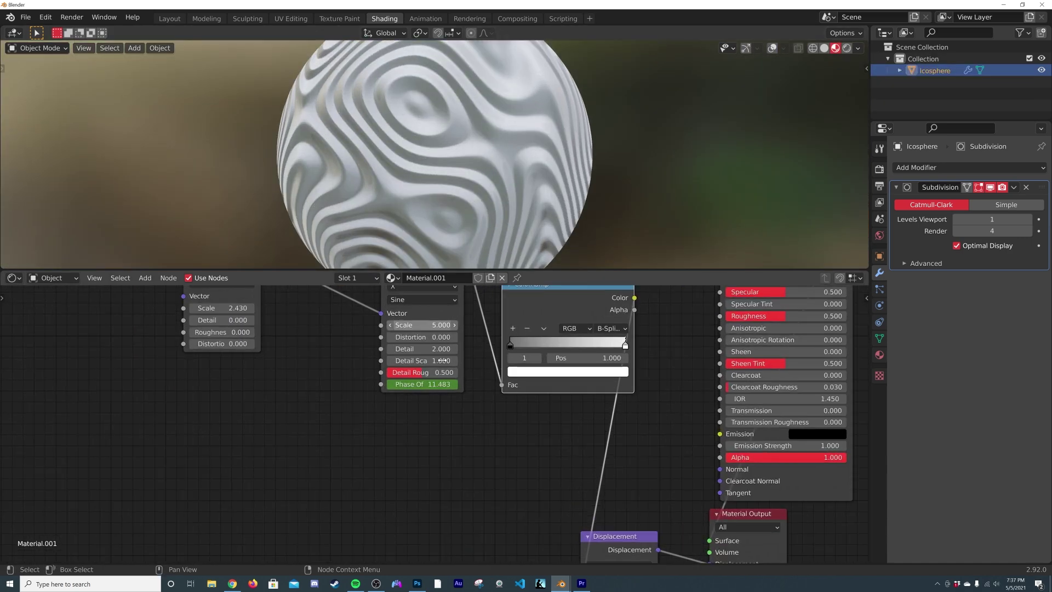
pyautogui.moveTo(449, 394); pyautogui.dragTo(553, 467, button='middle')
pyautogui.keyDown('shift'); pyautogui.moveTo(310, 372); pyautogui.dragTo(274, 371); pyautogui.keyUp('shift')
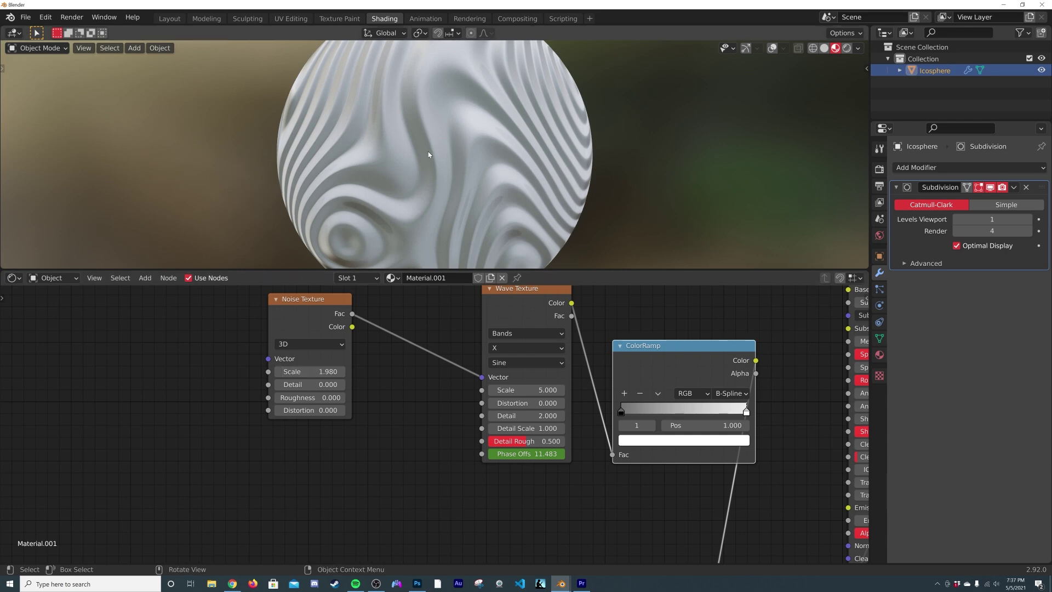
pyautogui.moveTo(425, 155); pyautogui.dragTo(493, 159, button='middle')
# - Return the 3D viewport to Rendered shading and set the Subdivision modifier's viewport level to 3
pyautogui.click(846, 48)
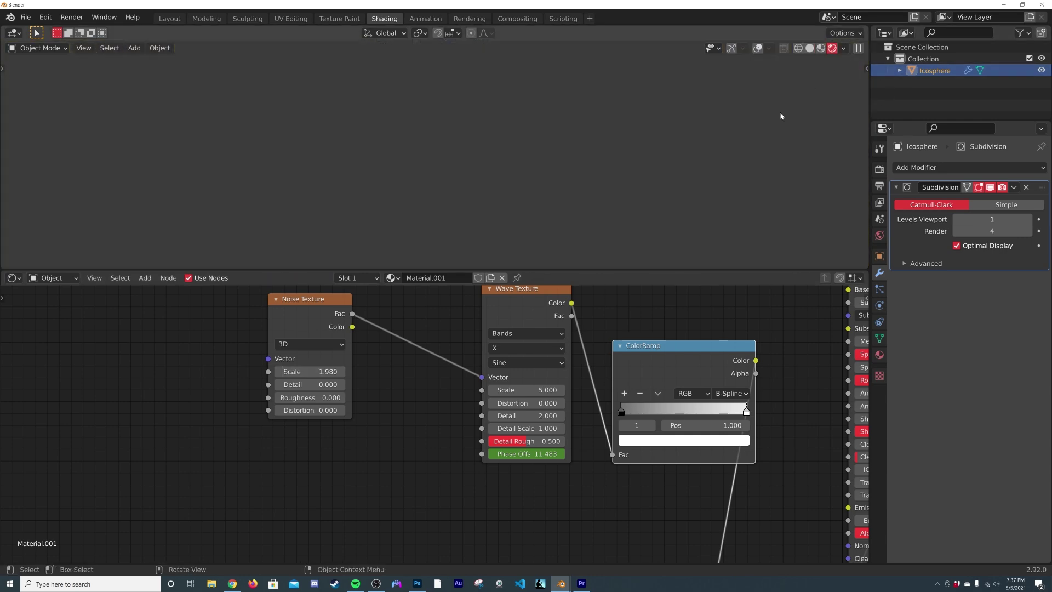
pyautogui.click(1006, 219)
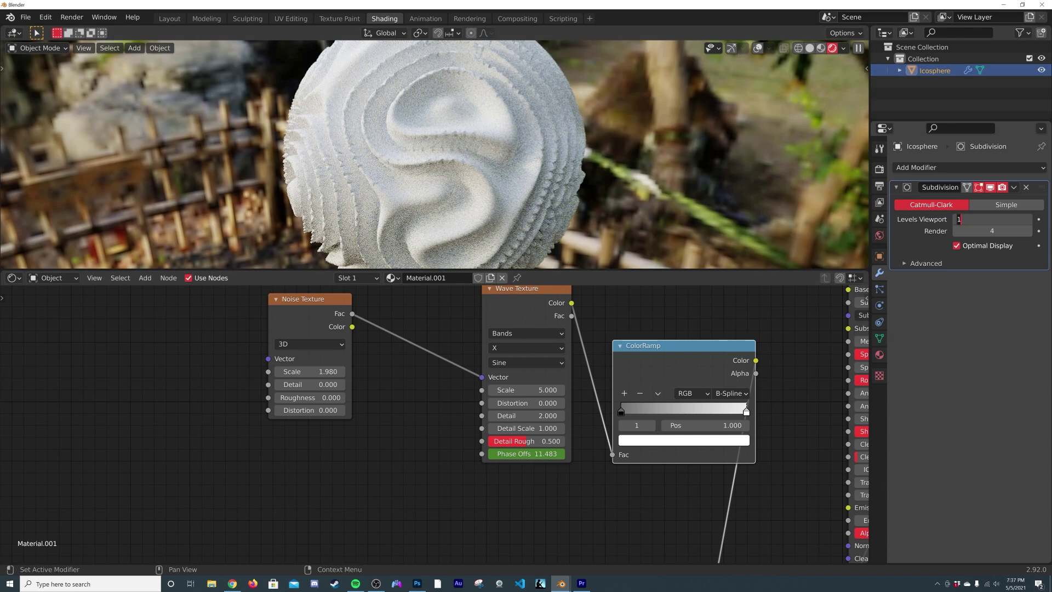
pyautogui.press('Return')
pyautogui.moveTo(395, 165); pyautogui.dragTo(461, 169, button='middle')
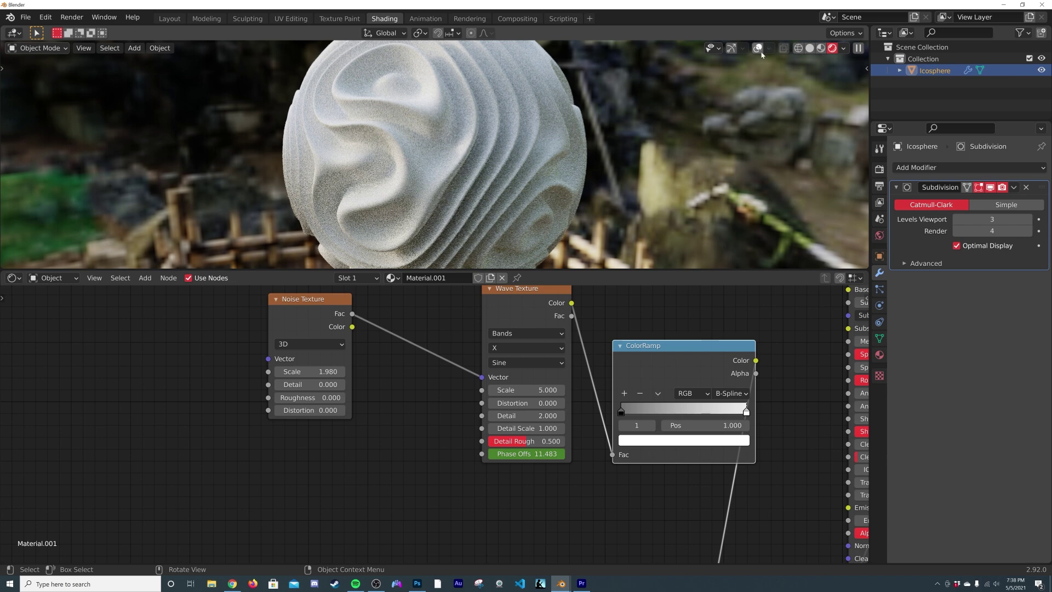
# - Play the wave animation in Material Preview shading to check the sphere's motion
pyautogui.click(819, 48)
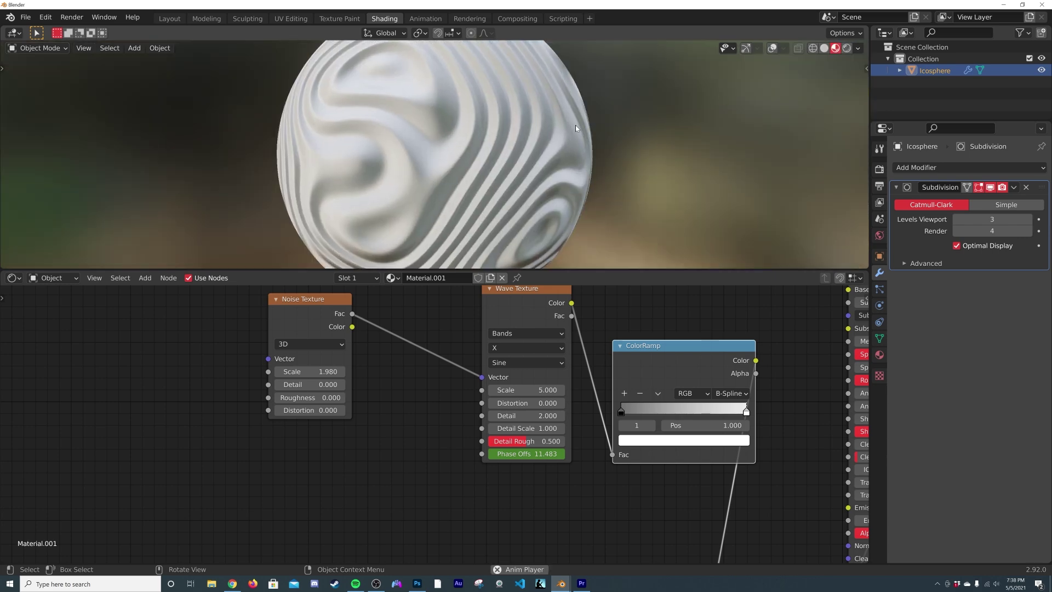
pyautogui.moveTo(543, 172); pyautogui.dragTo(442, 176, button='middle')
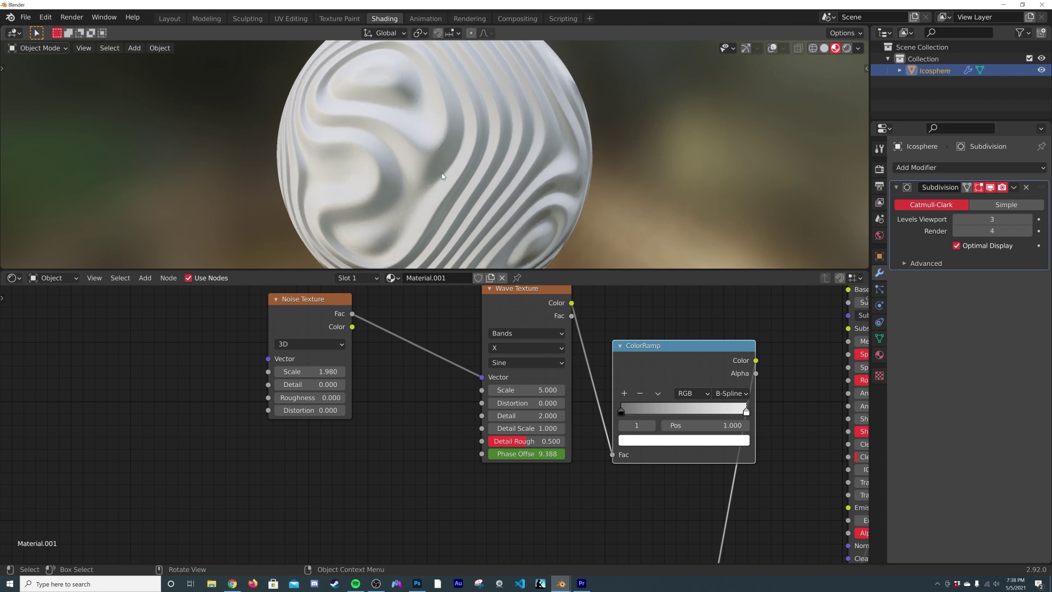
# - Switch to the Layout workspace, align the view to the front, and add a plane mesh at the sphere's centre
pyautogui.click(170, 18)
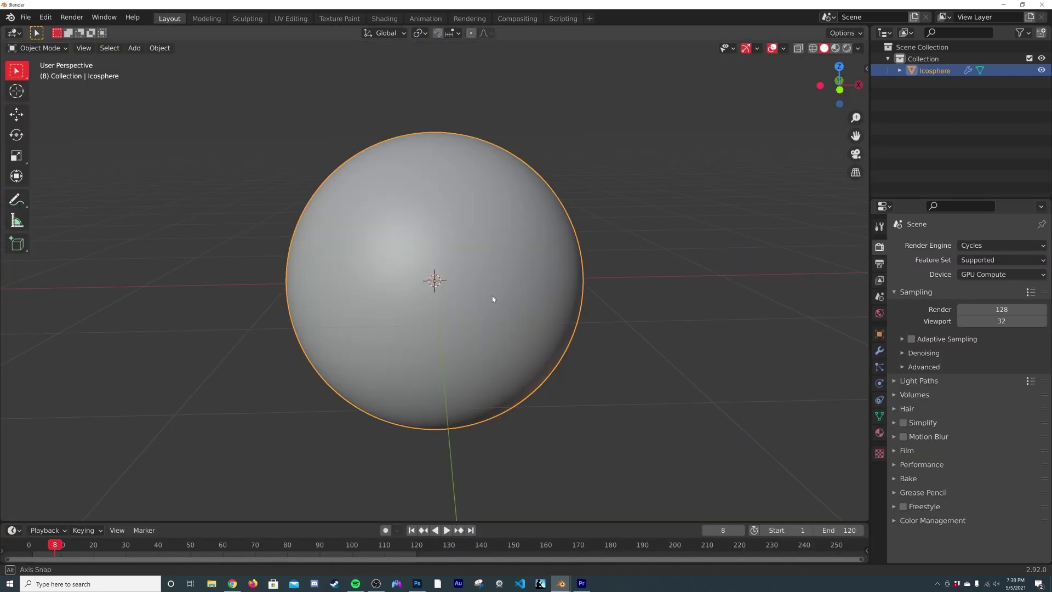
pyautogui.press('`')
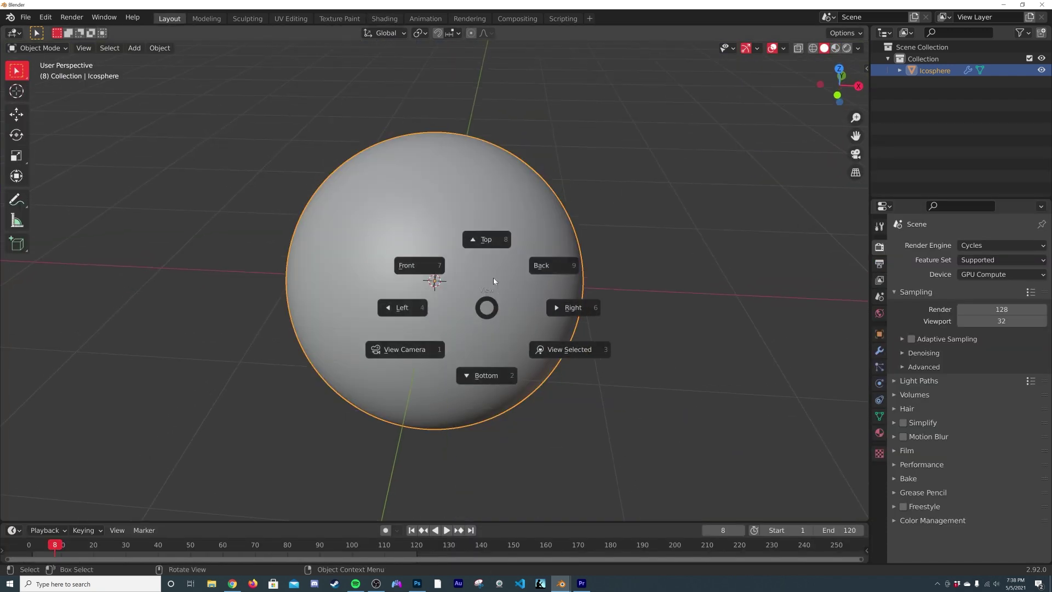
pyautogui.click(415, 266)
pyautogui.moveTo(415, 266); pyautogui.dragTo(602, 290, button='middle')
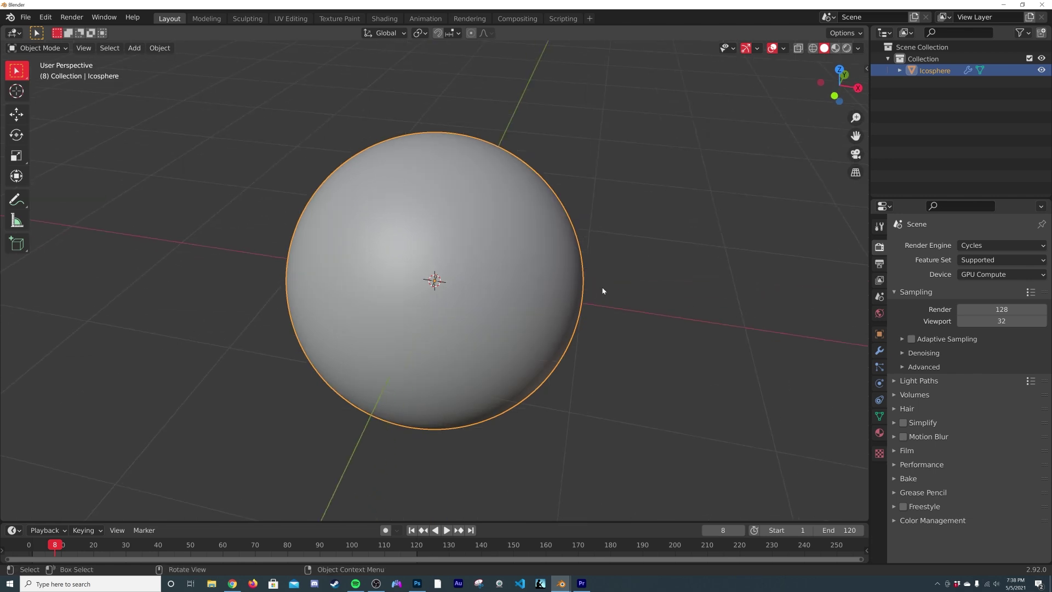
pyautogui.press('`')
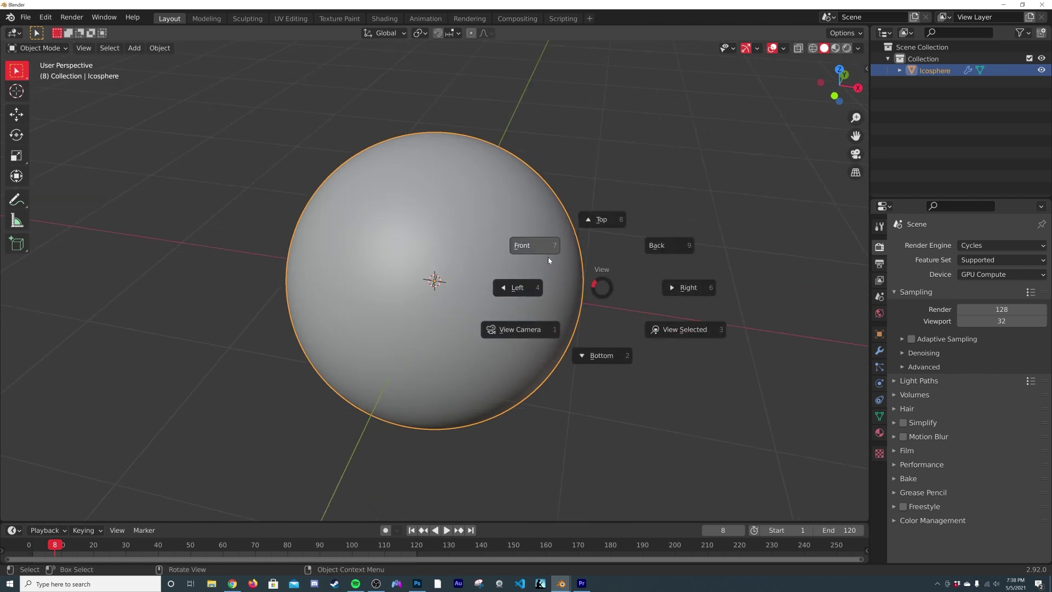
pyautogui.click(545, 255)
pyautogui.hotkey('shift', 'a')
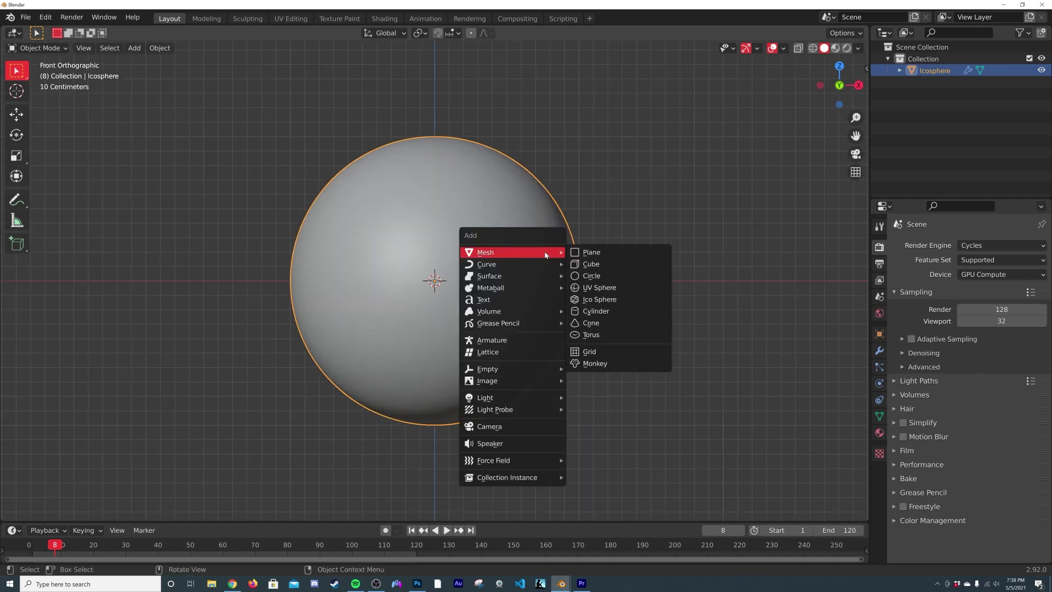
pyautogui.click(585, 253)
# - Rotate the plane 90° about the X axis and move it about 5.56 m along Y behind the sphere
pyautogui.moveTo(602, 275); pyautogui.dragTo(433, 329, button='middle')
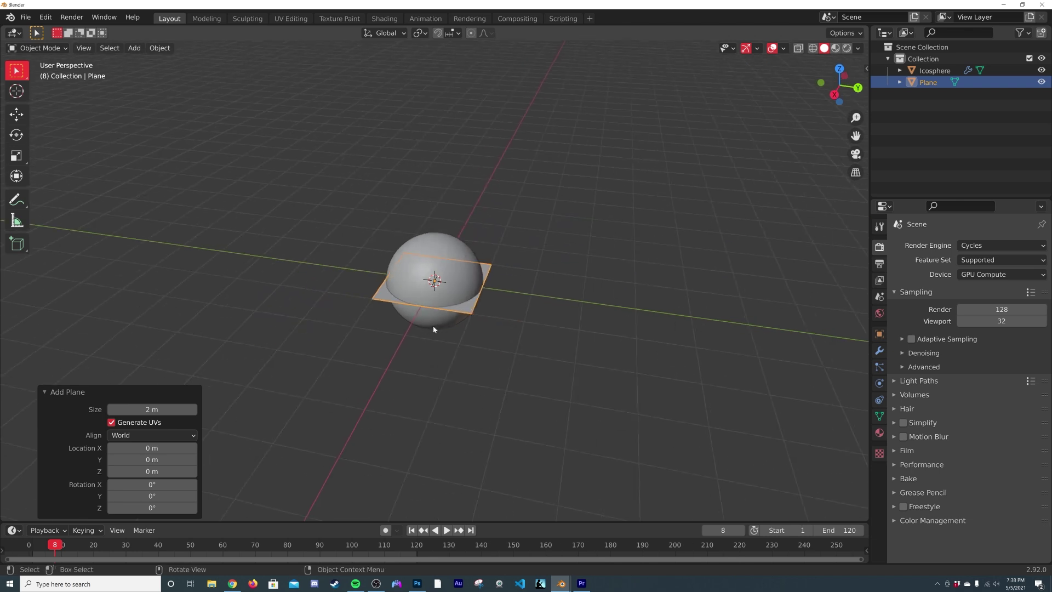
pyautogui.write('rx')
pyautogui.write('90')
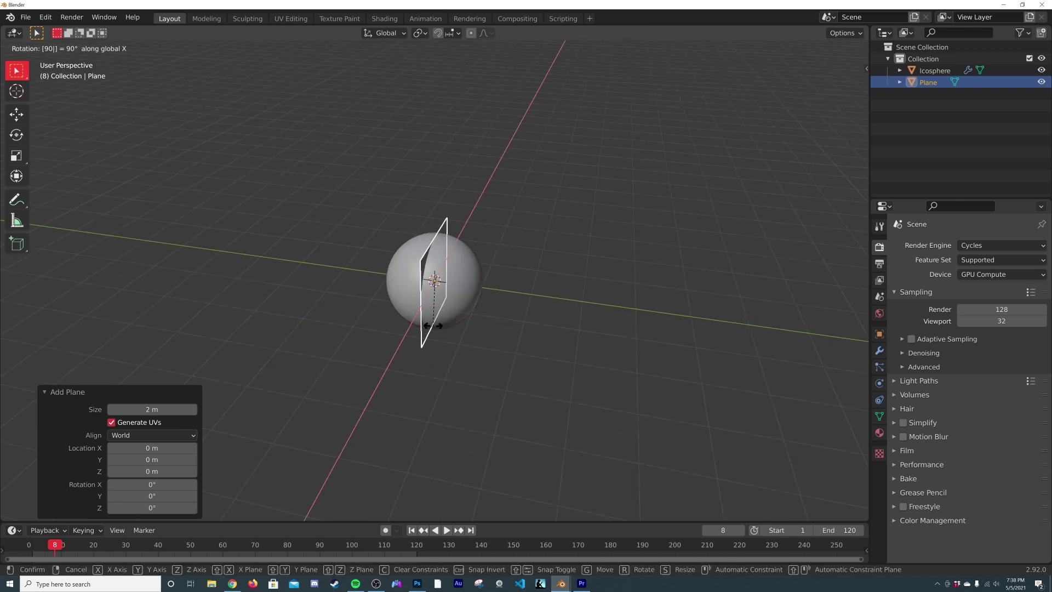
pyautogui.press('Return')
pyautogui.click(16, 114)
pyautogui.moveTo(469, 292); pyautogui.dragTo(752, 321)
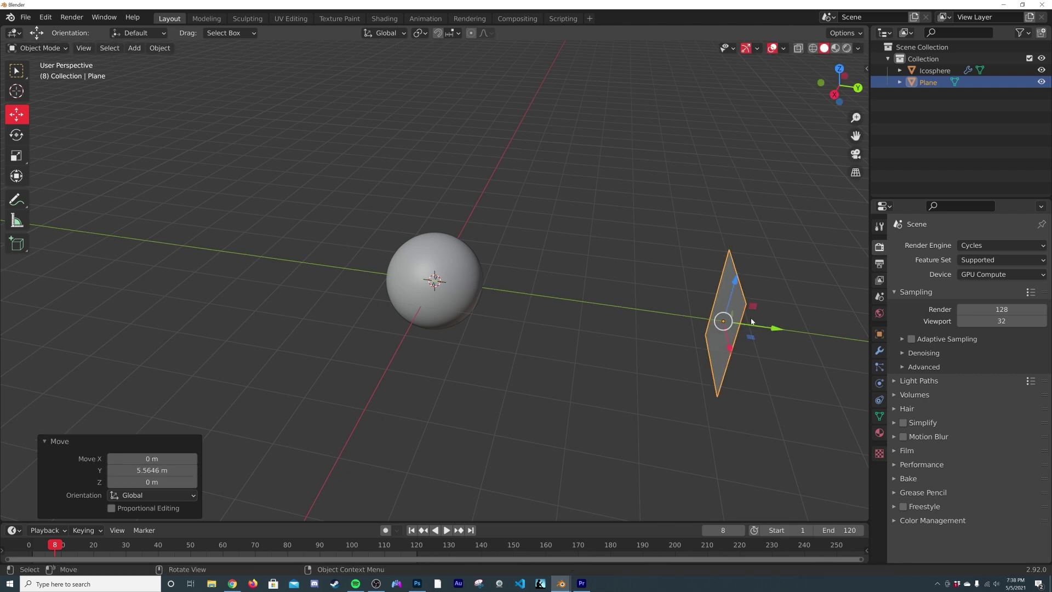
# - Add a camera aligned to the front view and move it about -11 m along Y in front of the sphere
pyautogui.press('`')
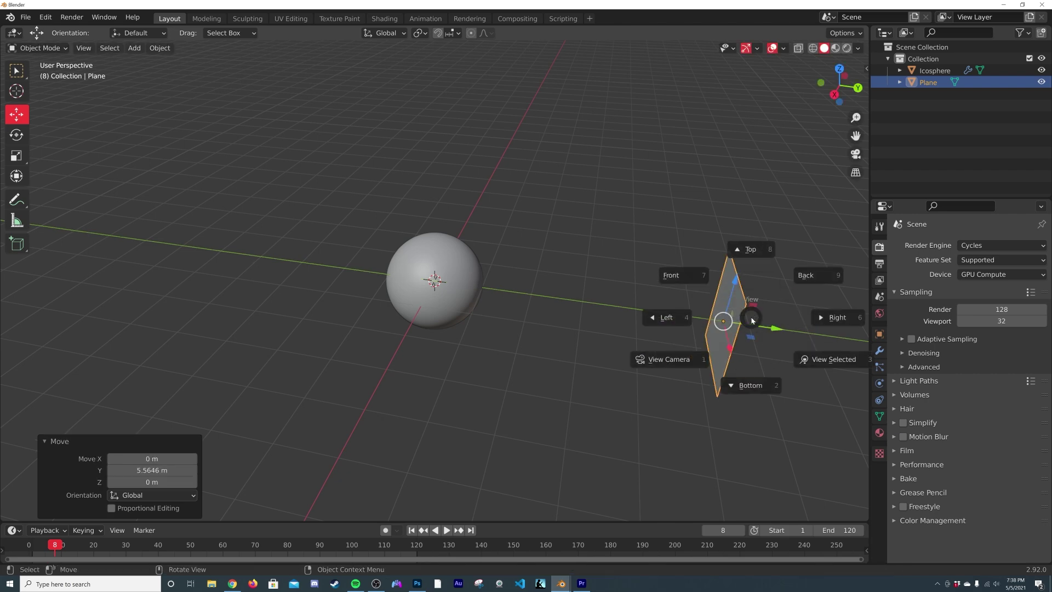
pyautogui.click(665, 264)
pyautogui.hotkey('shift', 'a')
pyautogui.moveTo(632, 252)
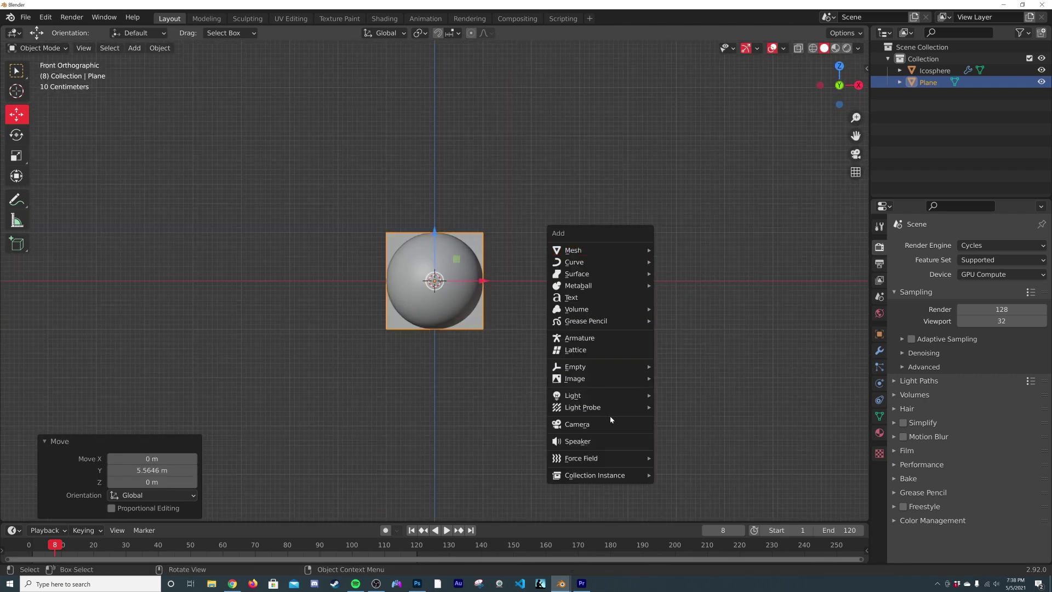
pyautogui.click(608, 425)
pyautogui.moveTo(608, 425); pyautogui.dragTo(481, 306, button='middle')
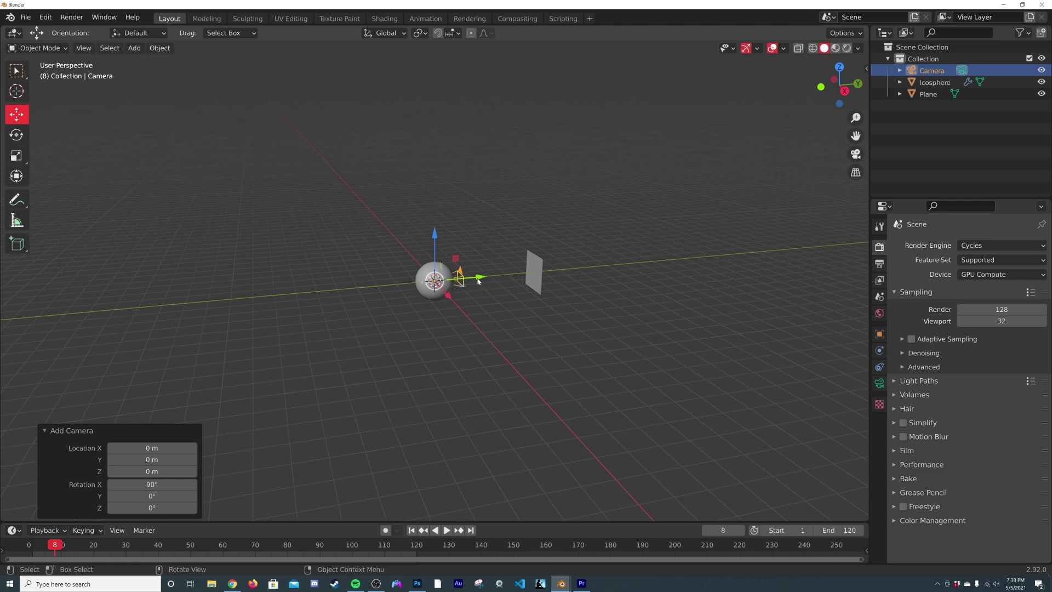
pyautogui.moveTo(477, 280); pyautogui.dragTo(401, 288)
pyautogui.moveTo(256, 305); pyautogui.dragTo(245, 307)
# - Look through the camera and set its focal length to 85 mm
pyautogui.press('KP_0')
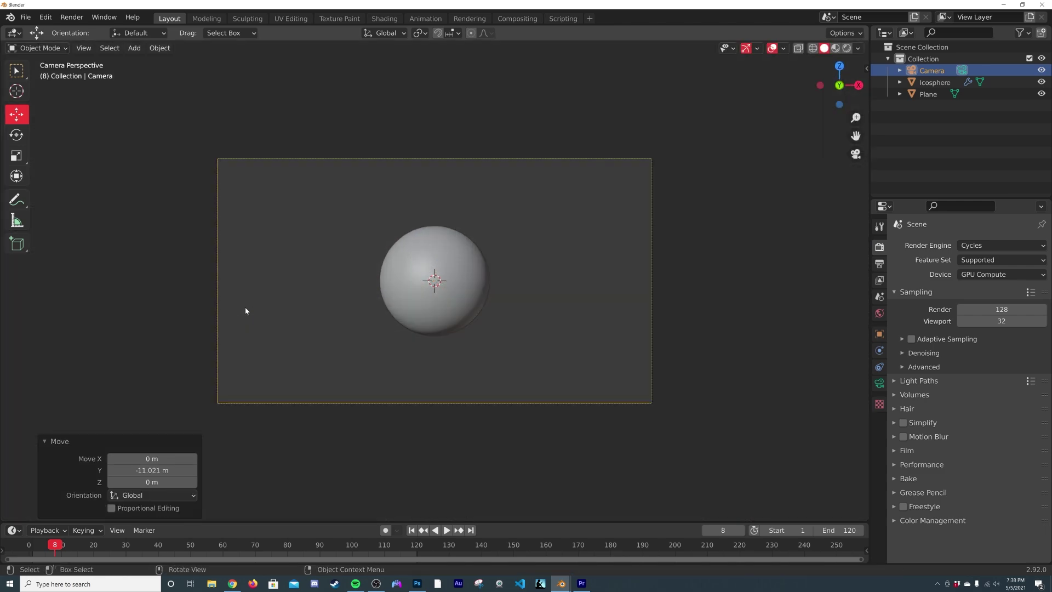
pyautogui.click(878, 384)
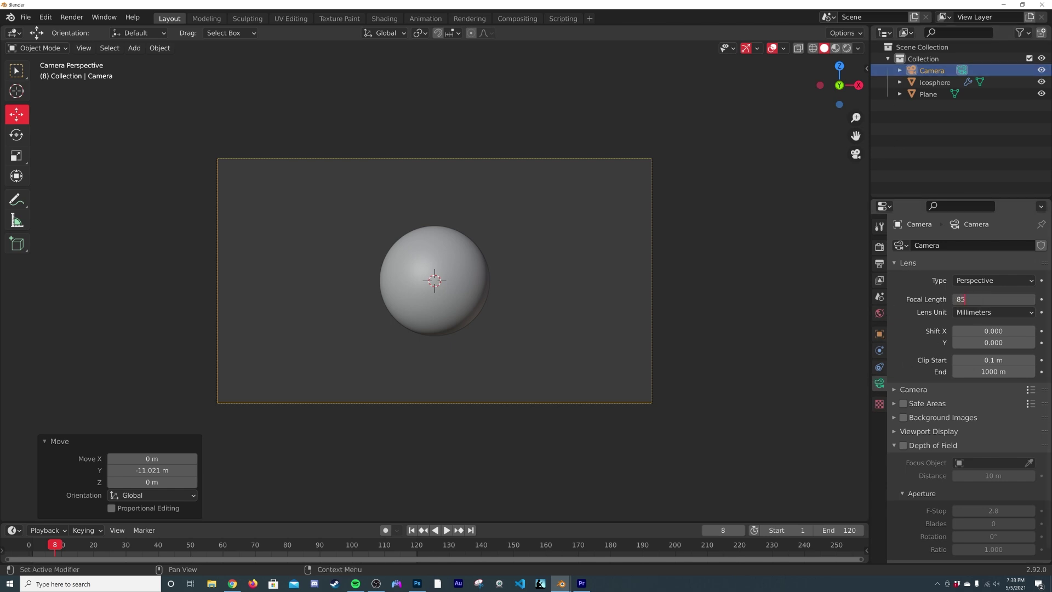
pyautogui.write('5')
pyautogui.press('Return')
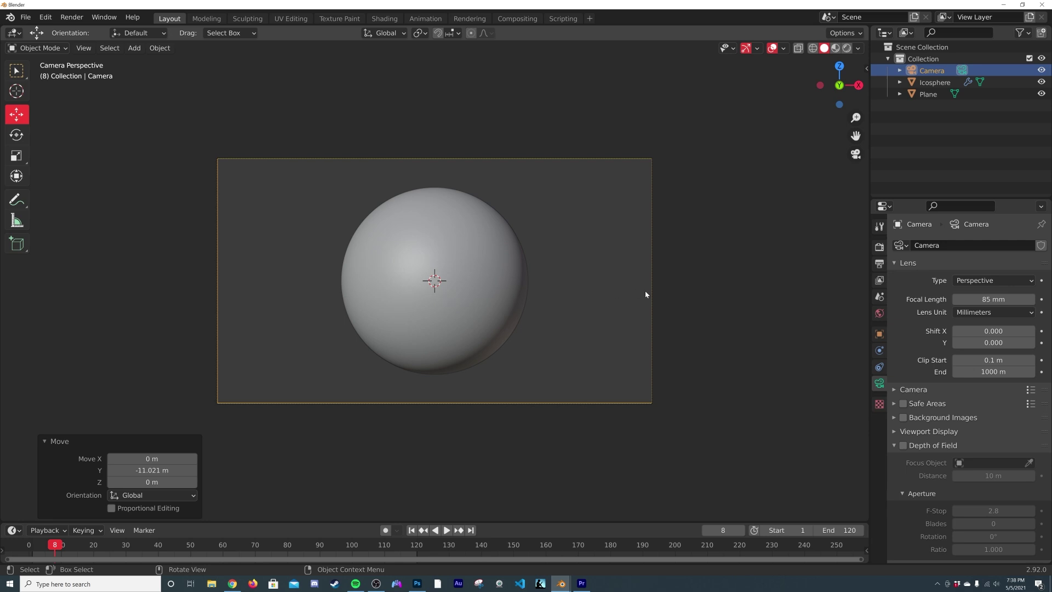
# - Scale the background plane by 8 and check through the camera that it fills the frame
pyautogui.moveTo(646, 295); pyautogui.dragTo(558, 262, button='middle')
pyautogui.click(548, 201)
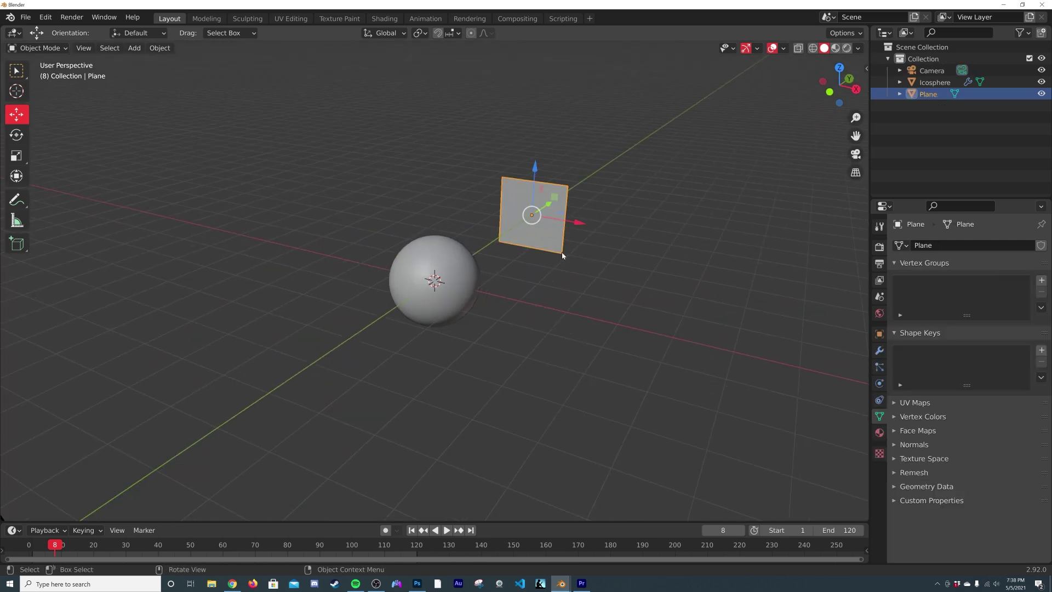
pyautogui.press('s')
pyautogui.press('8')
pyautogui.press('Return')
pyautogui.press('KP_0')
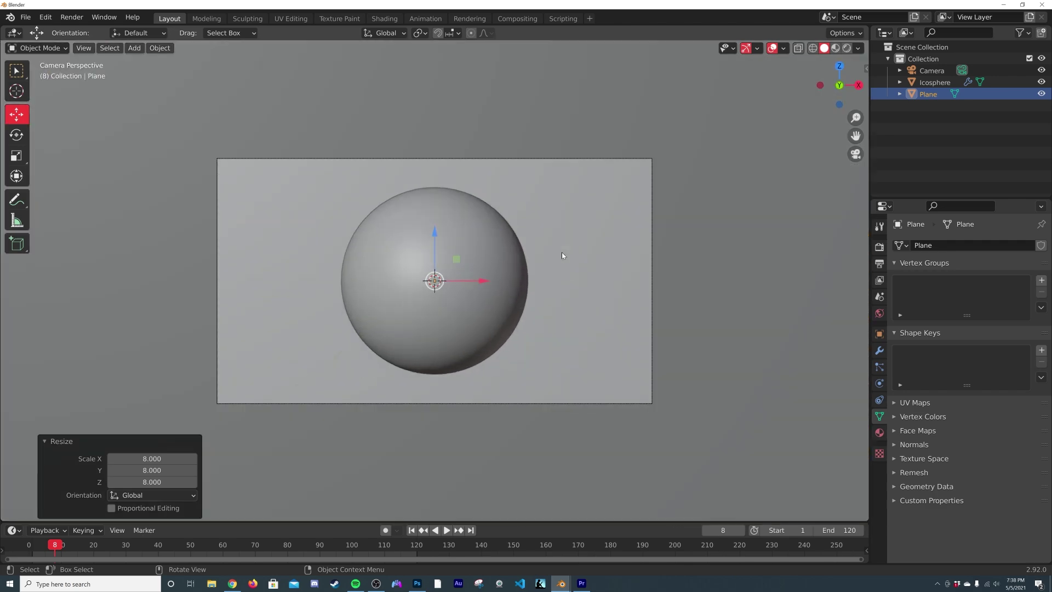
pyautogui.scroll(-7, 561, 252)
pyautogui.scroll(5, 477, 334)
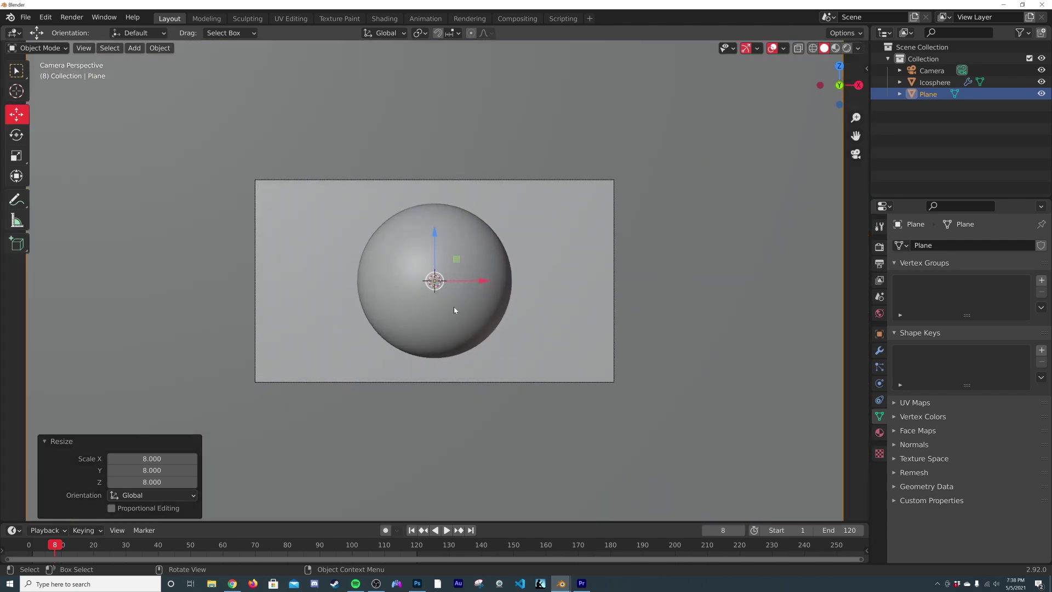
pyautogui.scroll(2, 496, 295)
pyautogui.scroll(-2, 515, 299)
pyautogui.scroll(1, 535, 301)
# - Switch the 3D viewport to Rendered shading with the plane, sphere and camera in view
pyautogui.moveTo(534, 301); pyautogui.dragTo(541, 275, button='middle')
pyautogui.scroll(-3, 502, 344)
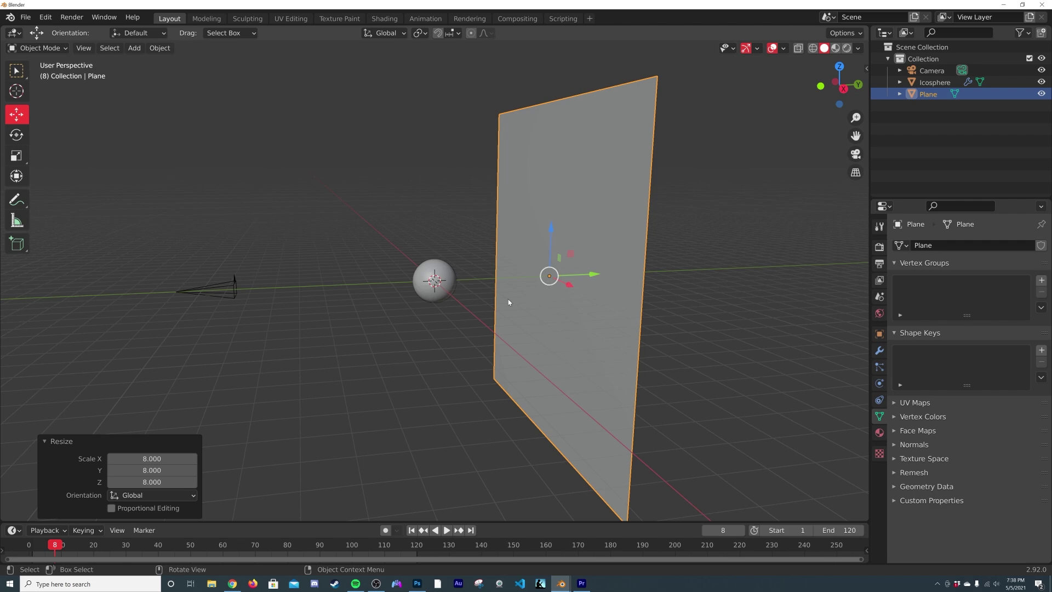
pyautogui.scroll(1, 519, 299)
pyautogui.press('z')
pyautogui.click(494, 254)
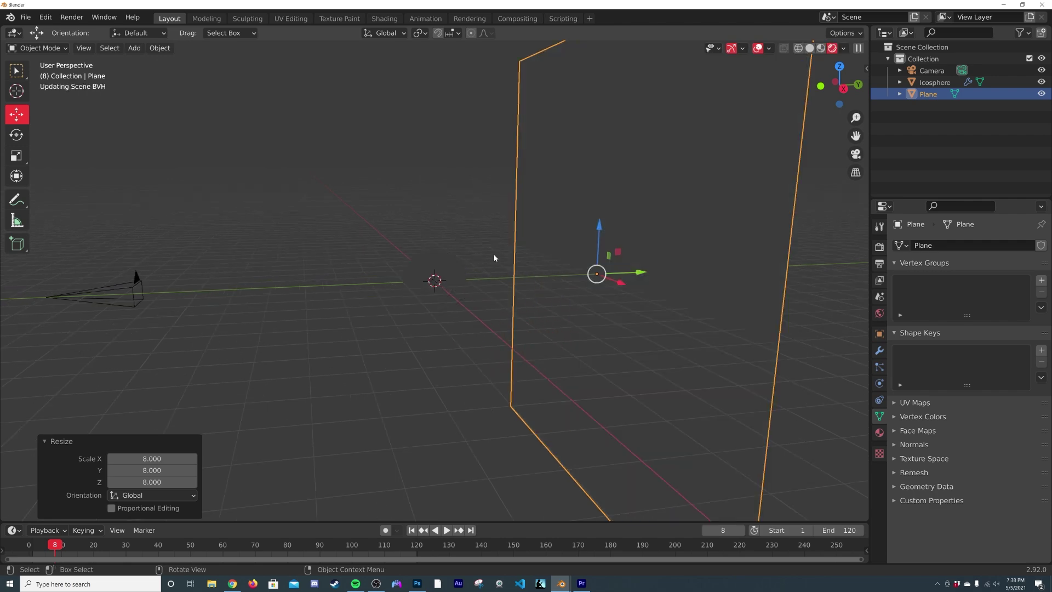
pyautogui.moveTo(613, 225); pyautogui.dragTo(535, 336, button='middle')
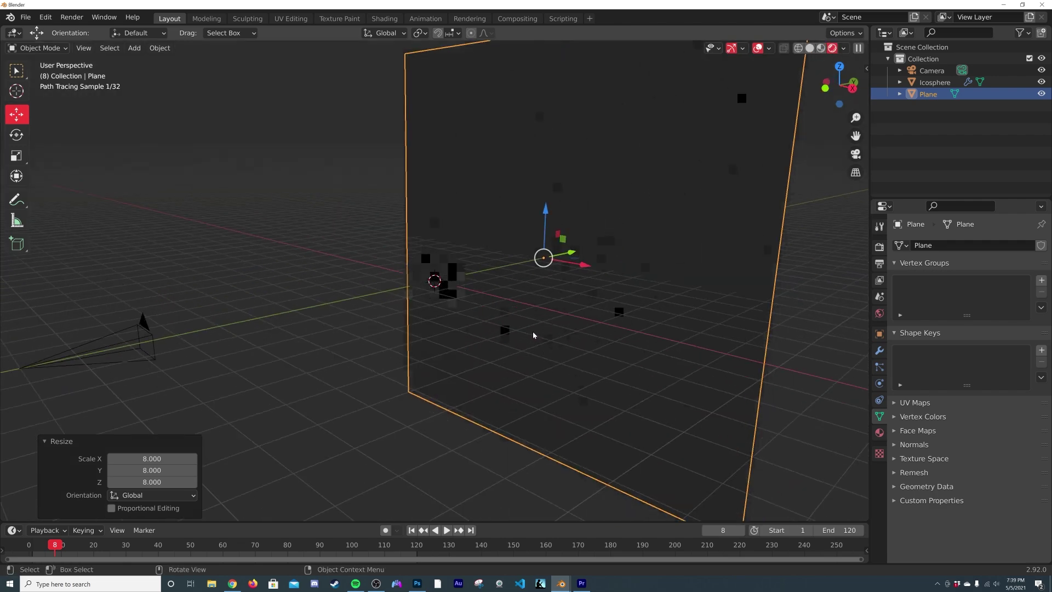
# - Add an area light and move it about 3.3 m up and 1.95 m along X from the sphere
pyautogui.hotkey('shift', 'a')
pyautogui.moveTo(509, 303)
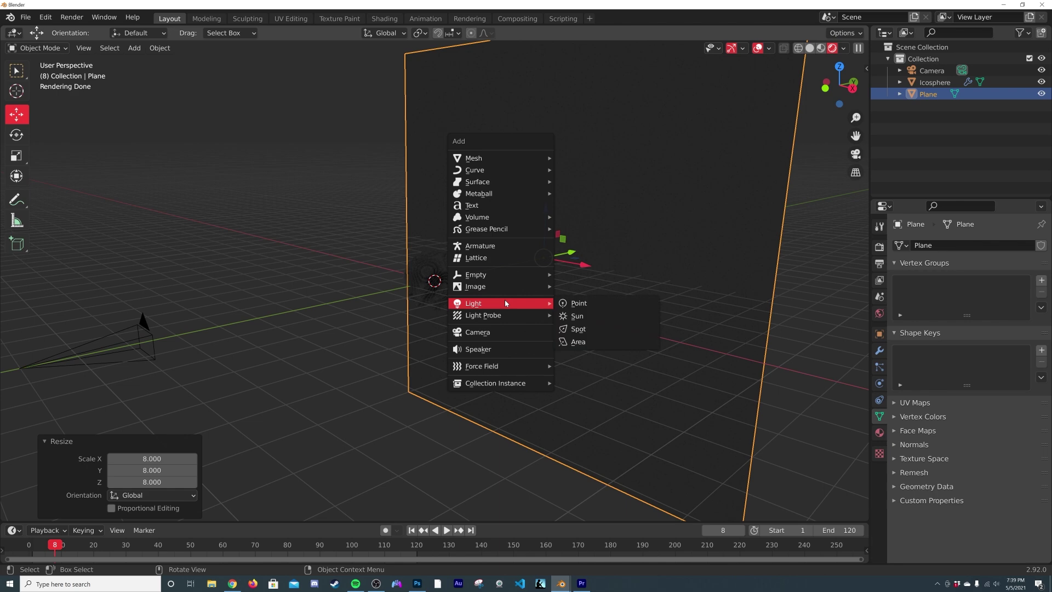
pyautogui.click(581, 342)
pyautogui.moveTo(435, 238); pyautogui.dragTo(462, 148)
pyautogui.moveTo(439, 211); pyautogui.dragTo(505, 214, button='middle')
pyautogui.scroll(3, 512, 206)
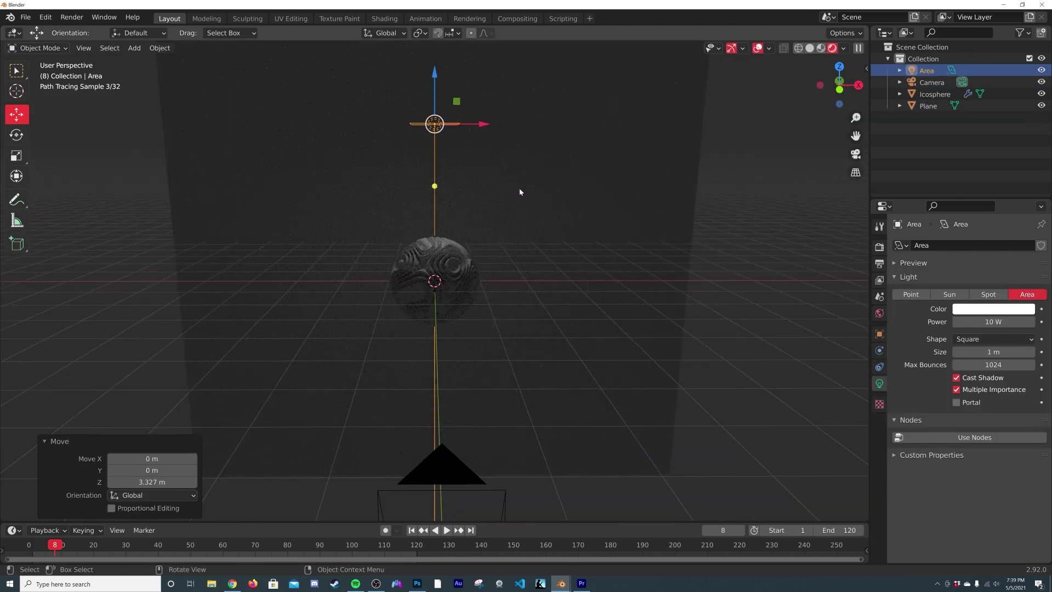
pyautogui.moveTo(487, 129); pyautogui.dragTo(588, 192)
# - Change the area light's shape to Disk, scale it up, and move it about 0.66 m further along X
pyautogui.click(974, 338)
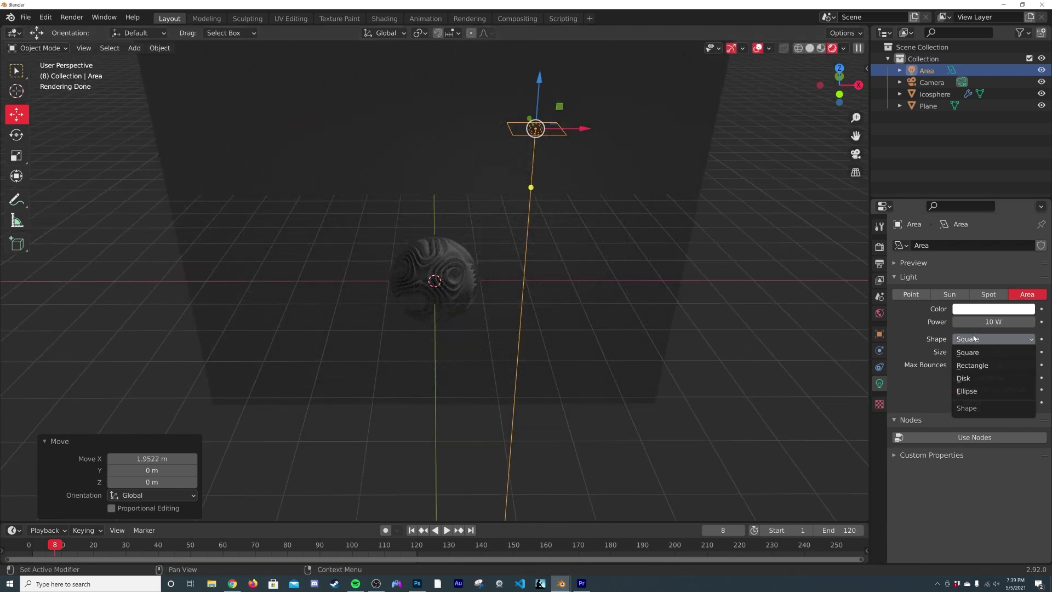
pyautogui.click(972, 377)
pyautogui.press('s')
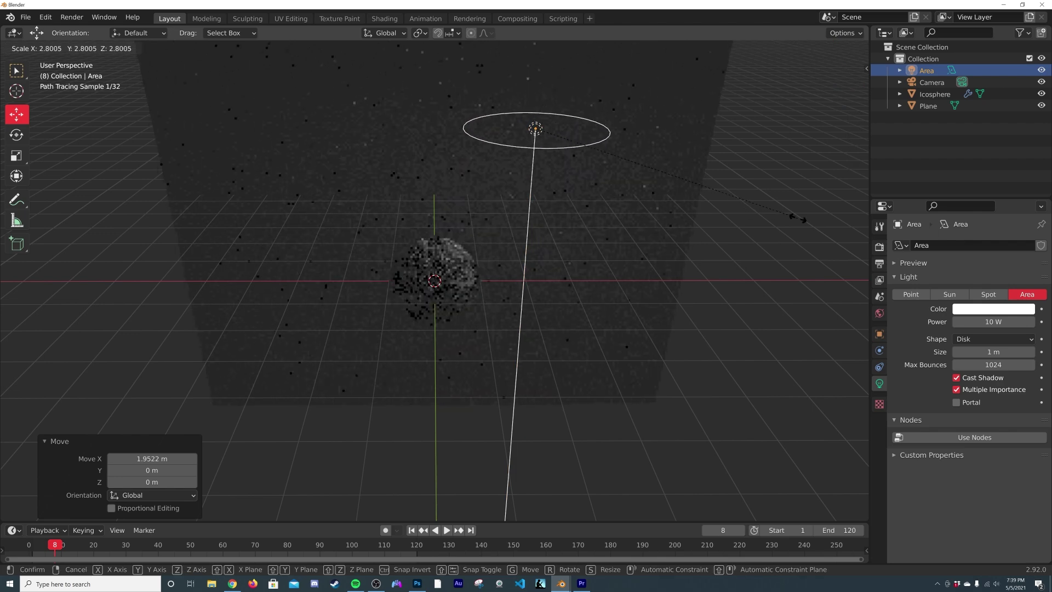
pyautogui.click(689, 181)
pyautogui.moveTo(589, 135); pyautogui.dragTo(626, 136)
# - In camera view, rotate the area light about 40° toward the sphere and raise its power to 138.2 W
pyautogui.press('KP_0')
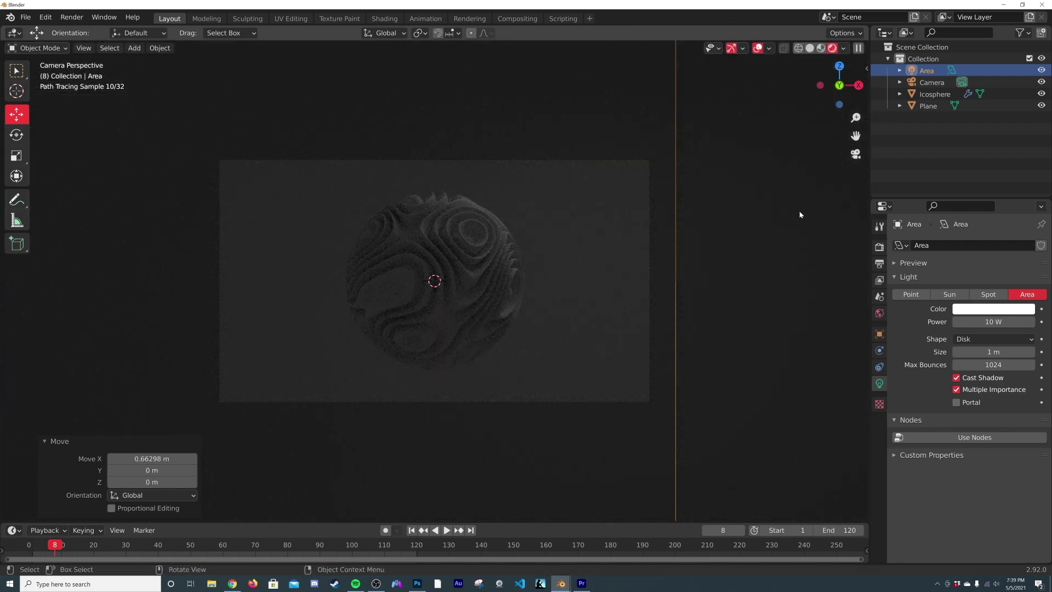
pyautogui.press('r')
pyautogui.click(580, 205)
pyautogui.moveTo(580, 206); pyautogui.dragTo(471, 252, button='middle')
pyautogui.moveTo(993, 321); pyautogui.dragTo(1020, 321)
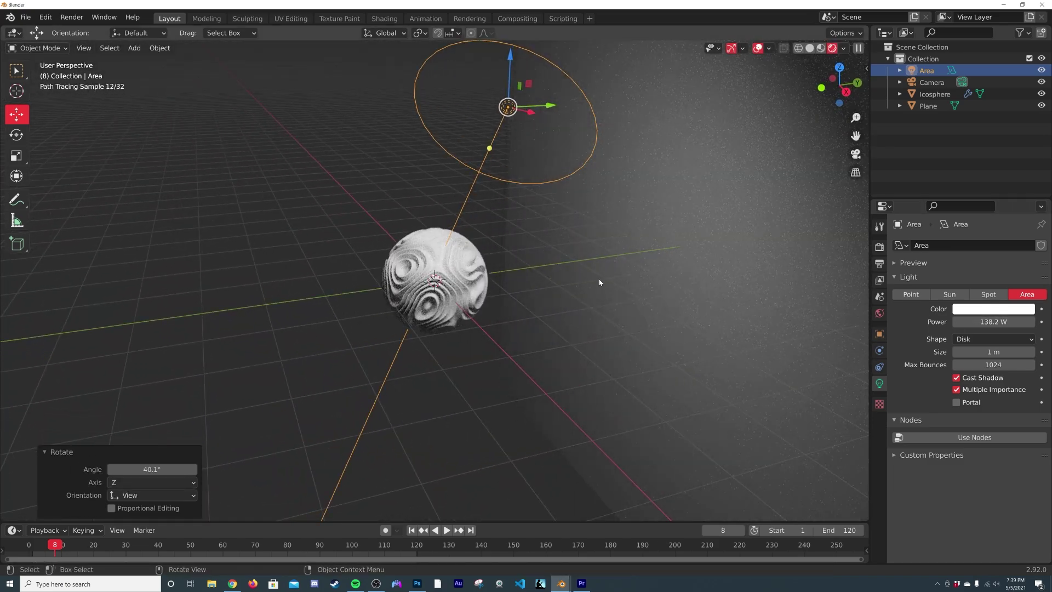
# - Move the area light farther from the sphere in camera view, about 0.96 m along X and 0.9 m up
pyautogui.press('KP_0')
pyautogui.moveTo(586, 233)
pyautogui.mouseDown(button='middle')
pyautogui.moveTo(586, 262)
pyautogui.moveTo(620, 166)
pyautogui.mouseUp(button='middle')
pyautogui.press('KP_0')
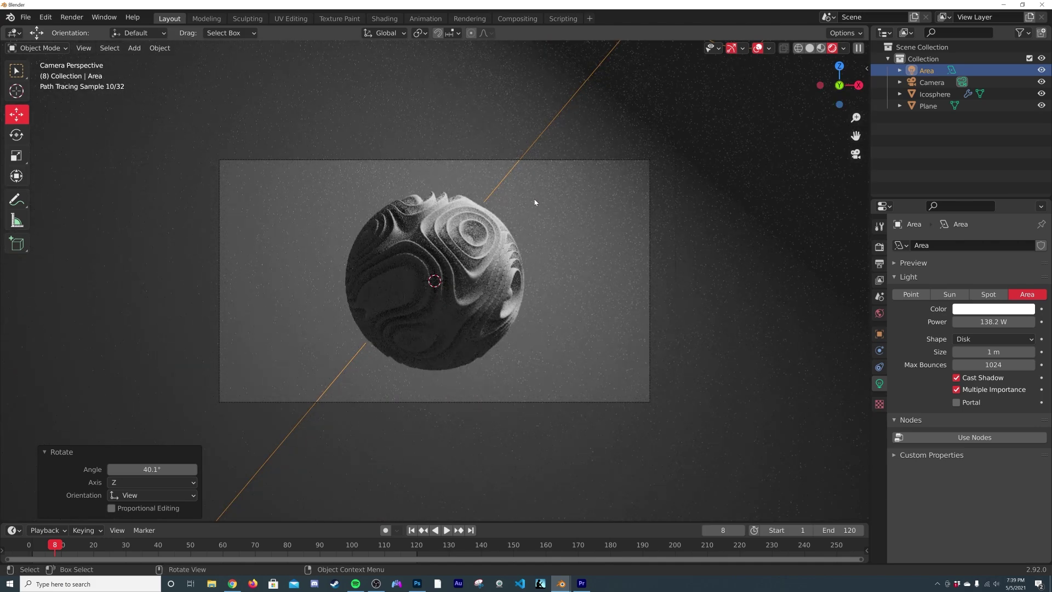
pyautogui.scroll(-4, 535, 202)
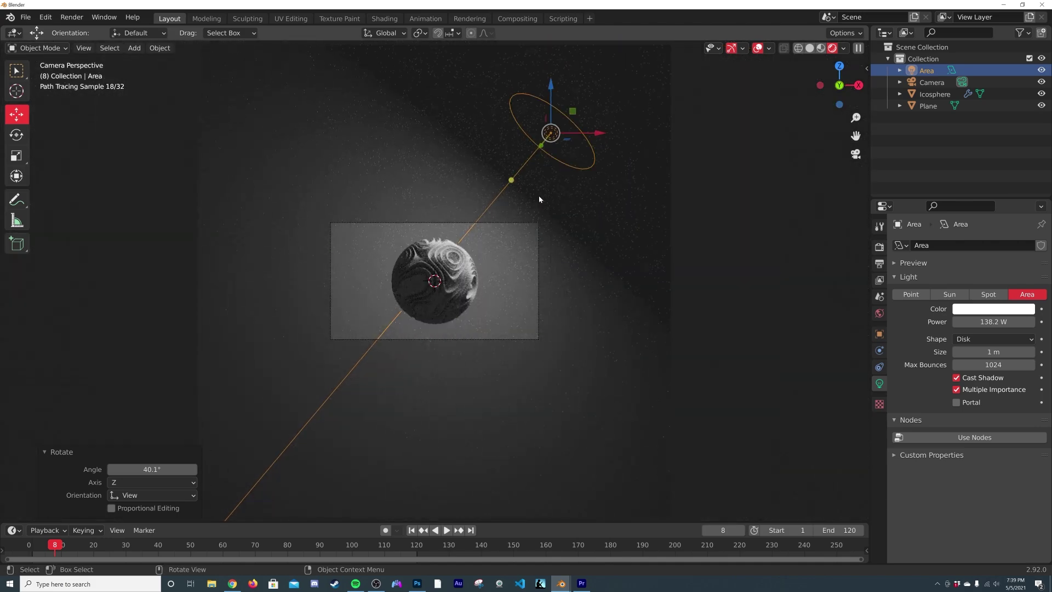
pyautogui.press('g')
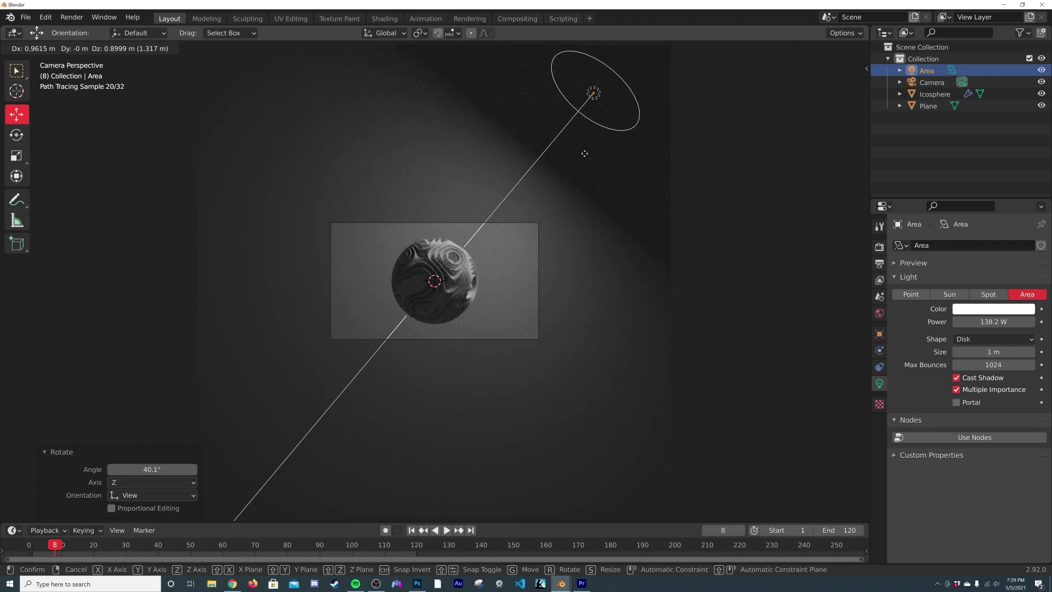
pyautogui.click(584, 154)
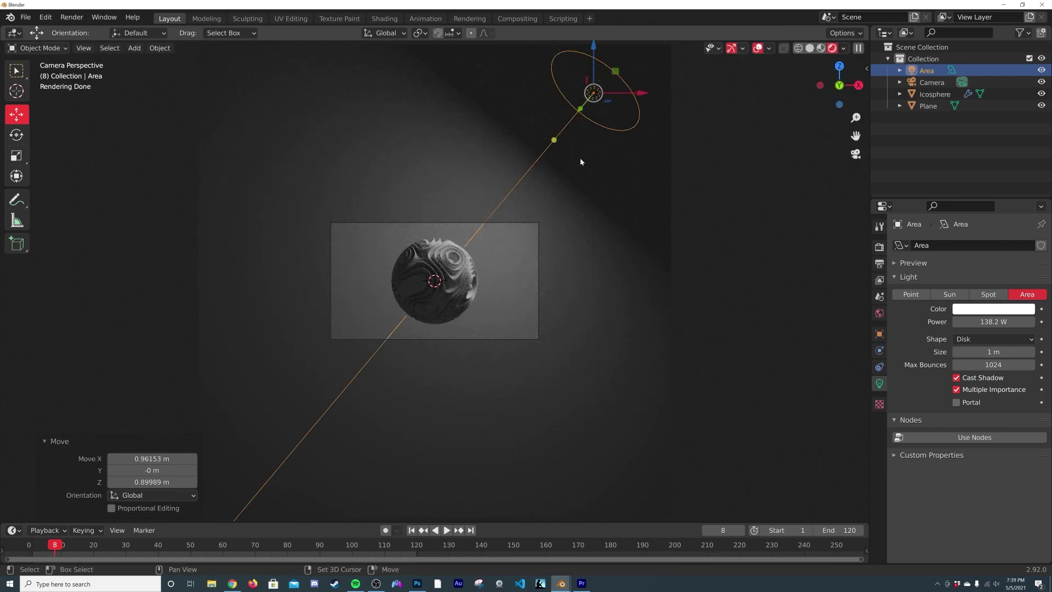
# - Duplicate the area light to the opposite side of the sphere and rotate the copy about -122° to face the sphere
pyautogui.hotkey('shift', 'd')
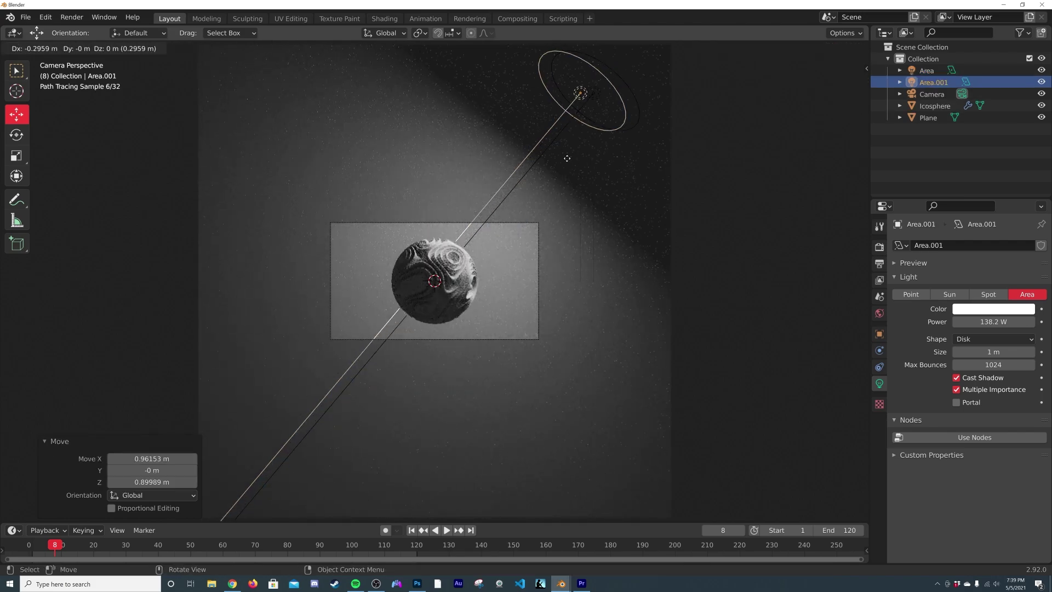
pyautogui.click(194, 315)
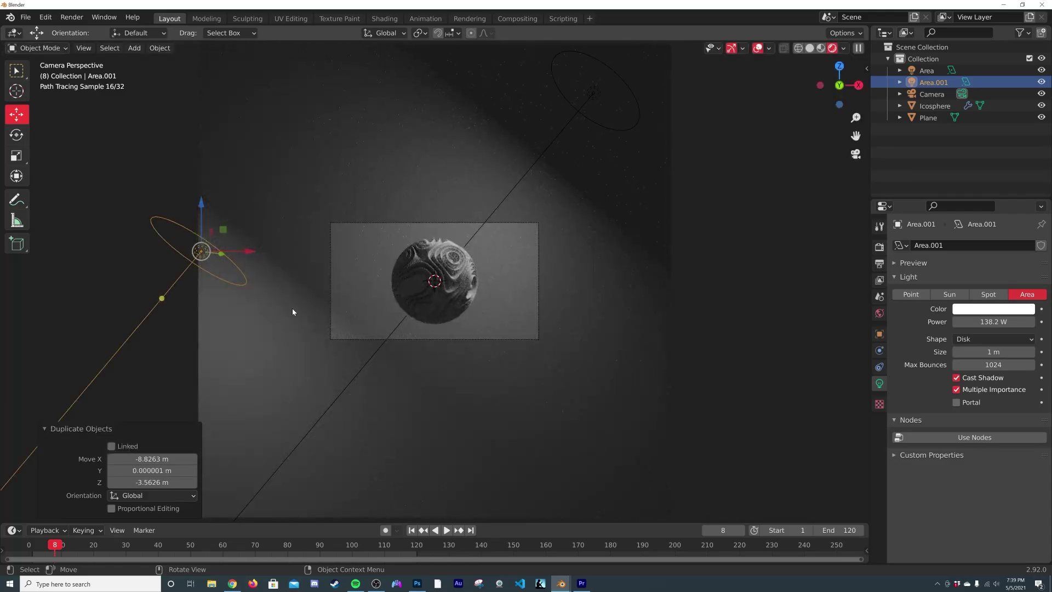
pyautogui.press('r')
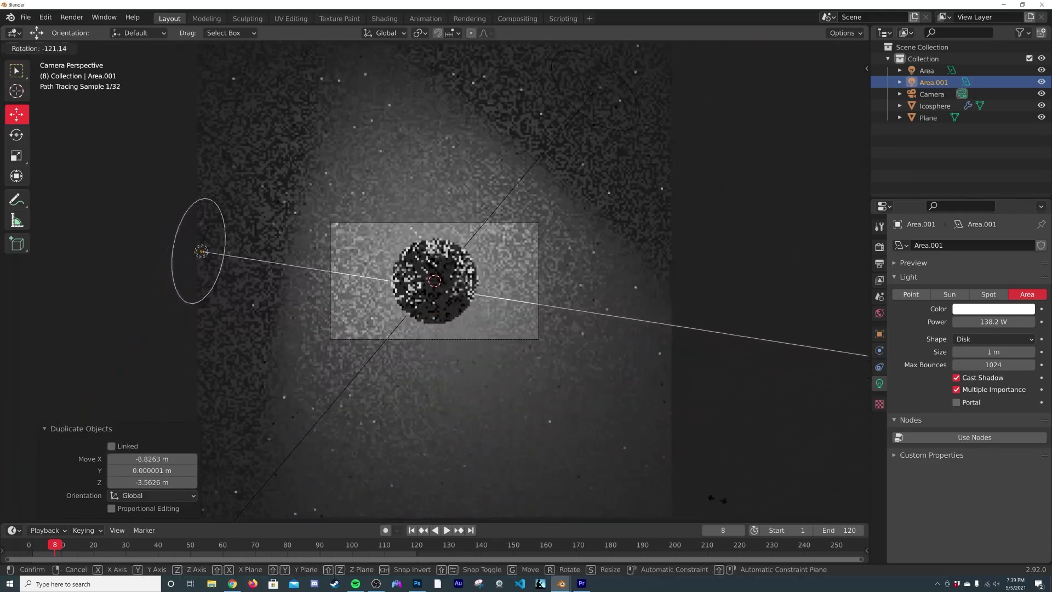
pyautogui.click(637, 402)
pyautogui.moveTo(636, 402); pyautogui.dragTo(561, 336, button='middle')
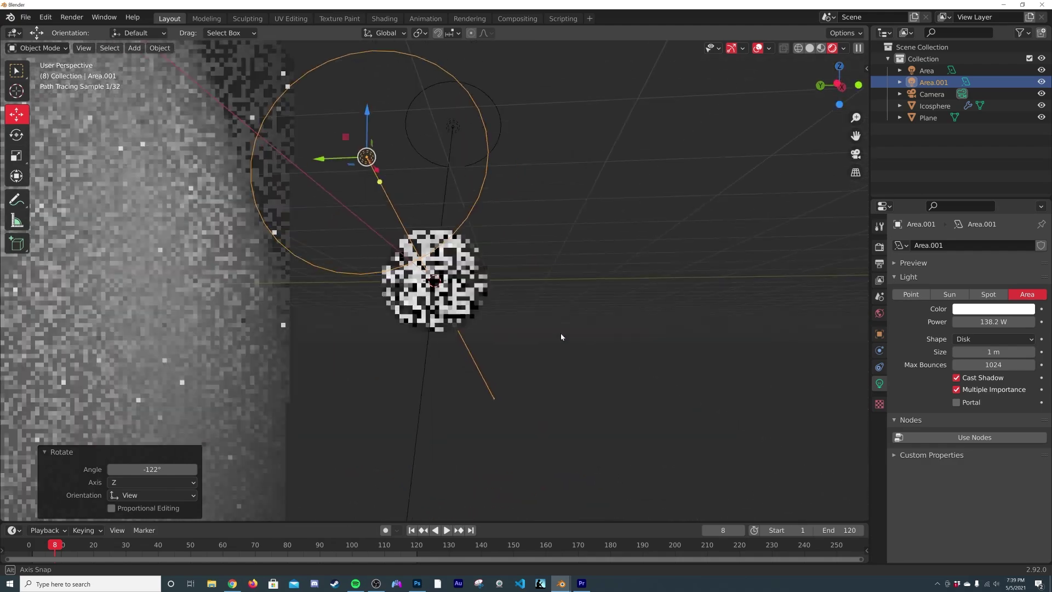
pyautogui.press('KP_0')
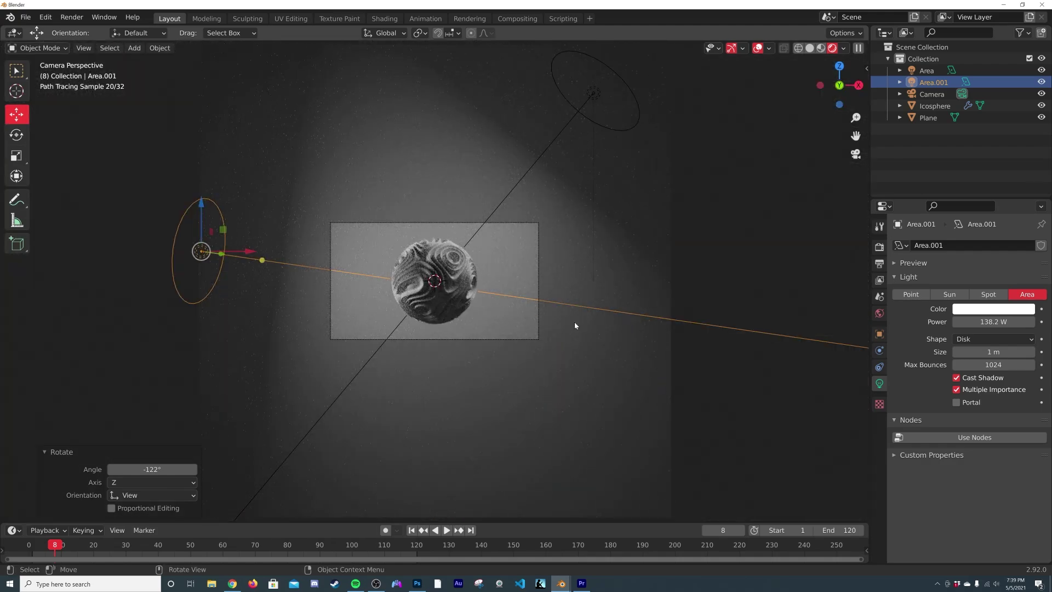
# - Duplicate the area light above the sphere and move the copy toward the camera's side of the sphere
pyautogui.click(591, 90)
pyautogui.moveTo(591, 90); pyautogui.dragTo(590, 258, button='middle')
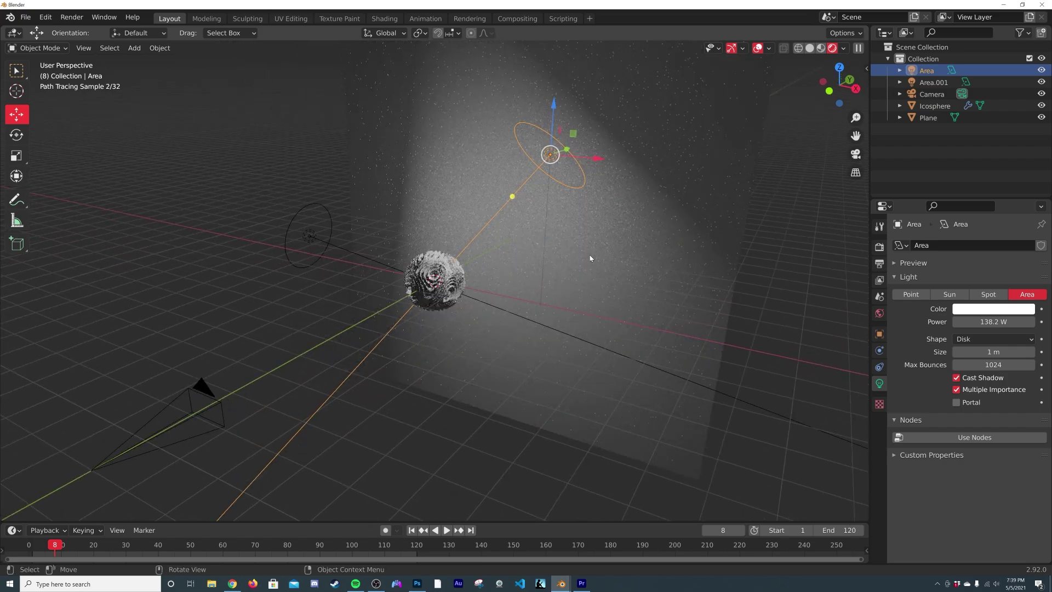
pyautogui.hotkey('shift', 'd')
pyautogui.click(440, 264)
pyautogui.moveTo(515, 249); pyautogui.dragTo(462, 405, button='middle')
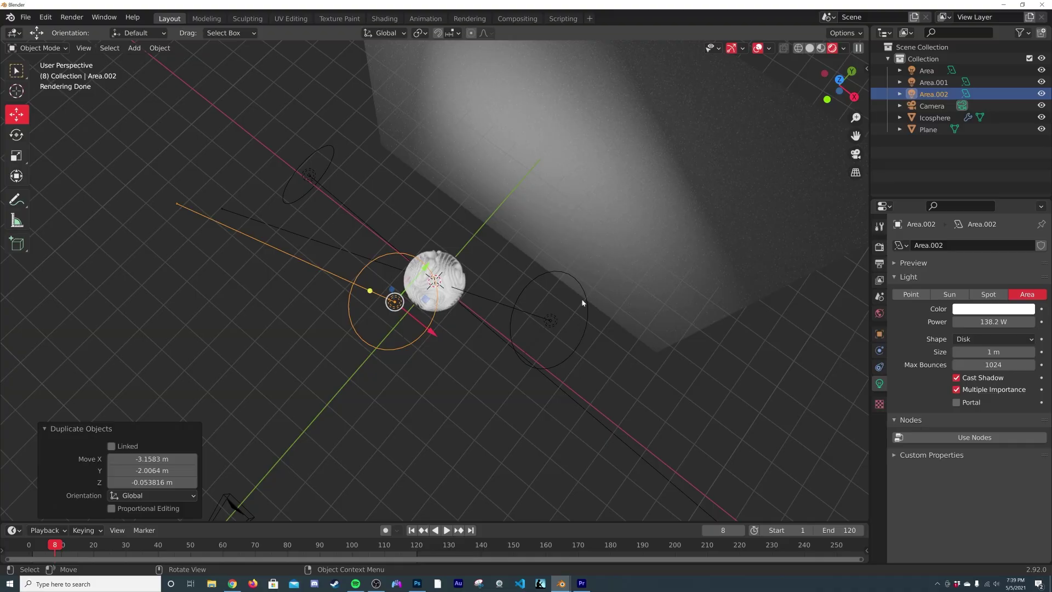
pyautogui.press('g')
pyautogui.click(366, 361)
# - Trackball-rotate the new area light about 49.3° and -71° to face the sphere, scale it by 1.957, and return to camera view
pyautogui.moveTo(367, 361); pyautogui.dragTo(448, 273, button='middle')
pyautogui.press('r')
pyautogui.press('r')
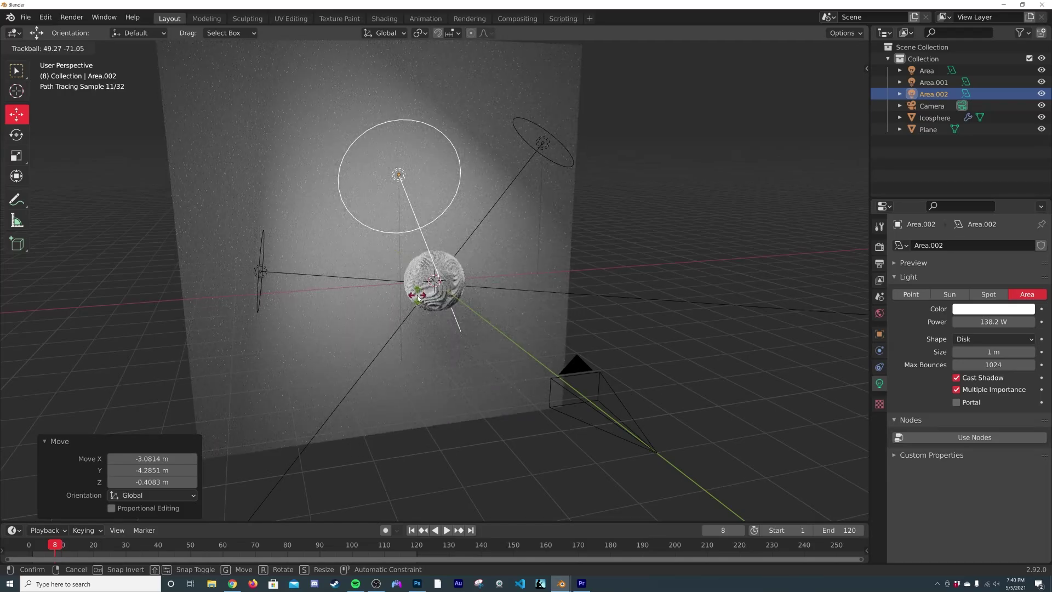
pyautogui.click(476, 249)
pyautogui.press('s')
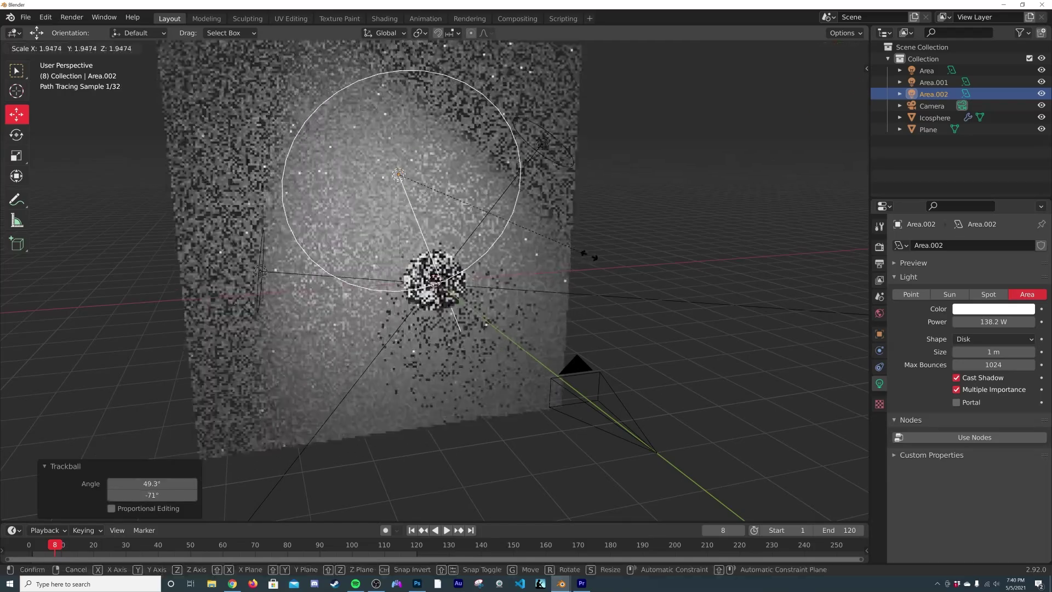
pyautogui.click(590, 257)
pyautogui.press('KP_0')
pyautogui.scroll(4, 502, 340)
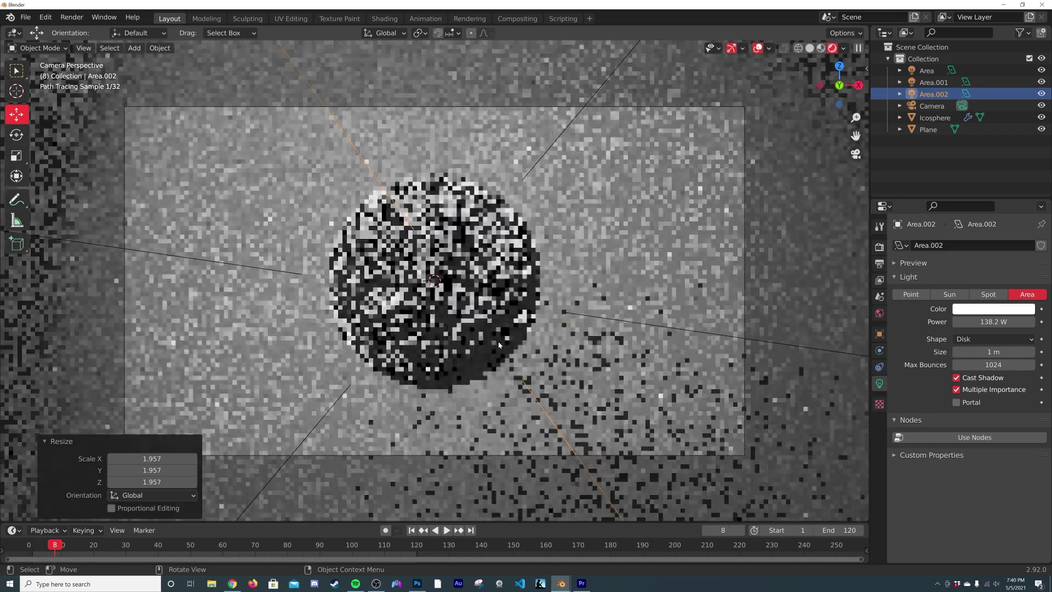
pyautogui.scroll(-2, 502, 342)
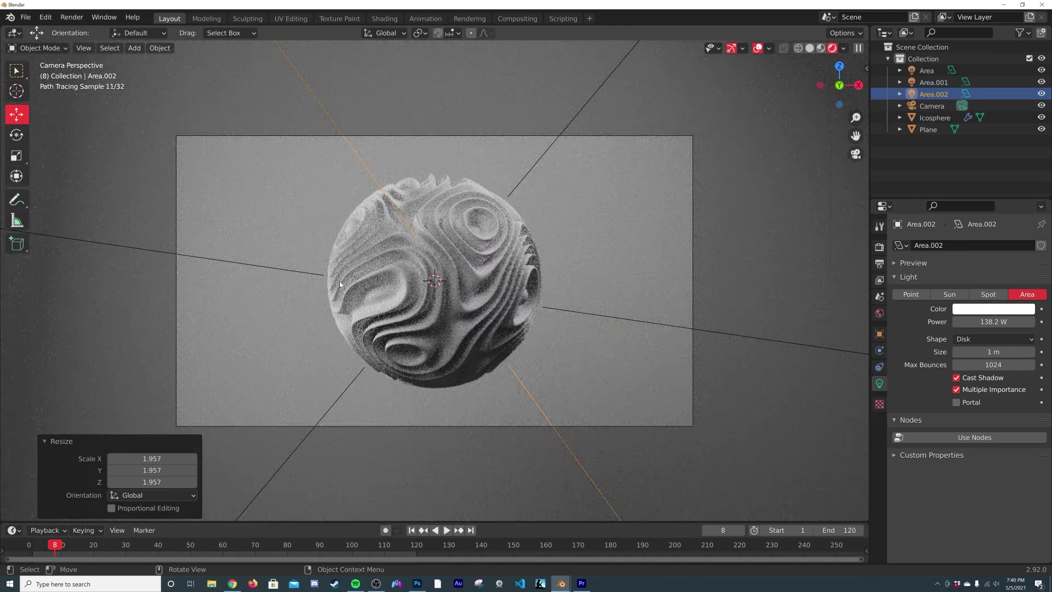
# - Set the original area light's power to 230.8 W and the enlarged front area light's power to 176.7 W
pyautogui.click(278, 274)
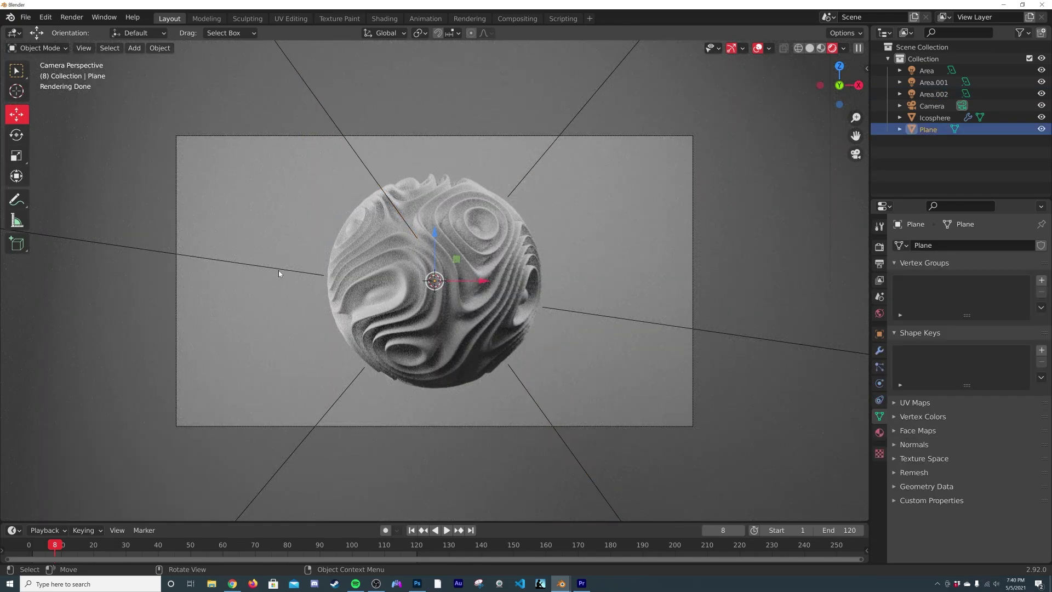
pyautogui.click(280, 272)
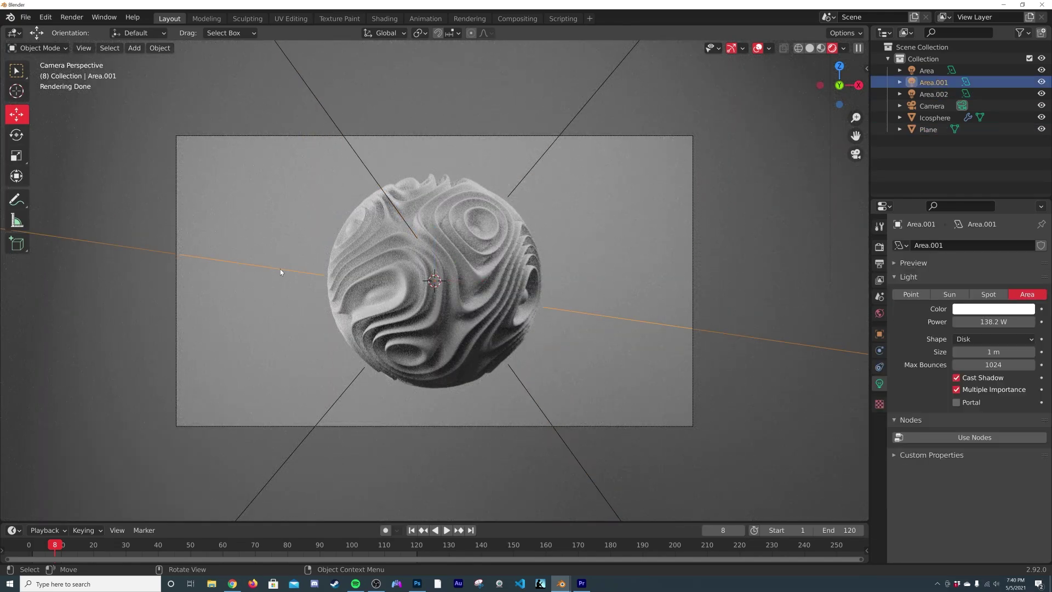
pyautogui.click(540, 161)
pyautogui.click(540, 160)
pyautogui.moveTo(993, 322); pyautogui.dragTo(1034, 321)
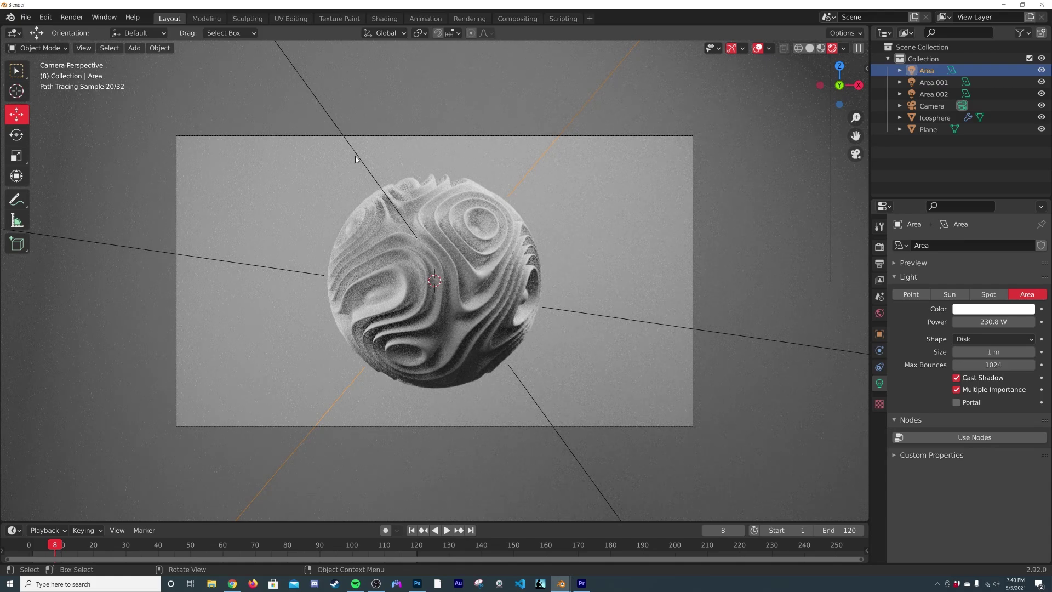
pyautogui.click(355, 156)
pyautogui.moveTo(996, 322); pyautogui.dragTo(980, 321)
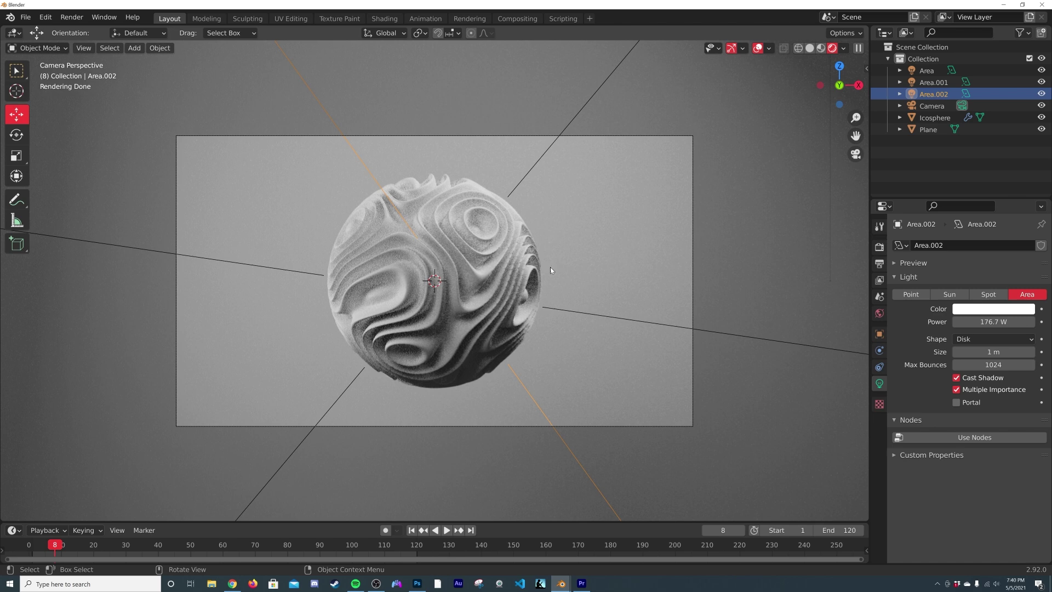
# - Open the material settings of the backdrop plane and return to camera view
pyautogui.click(472, 287)
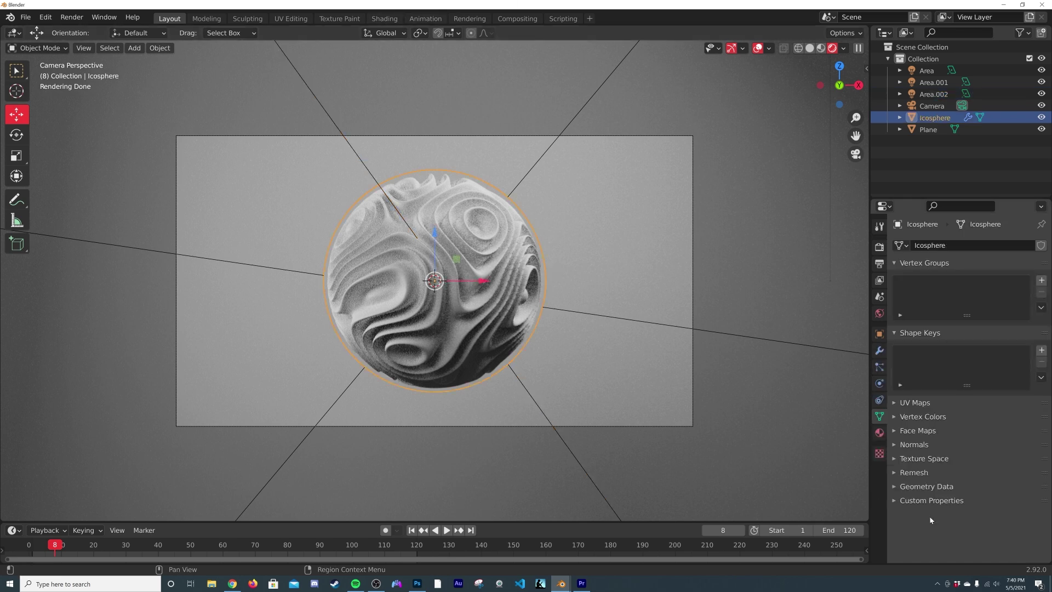
pyautogui.click(878, 433)
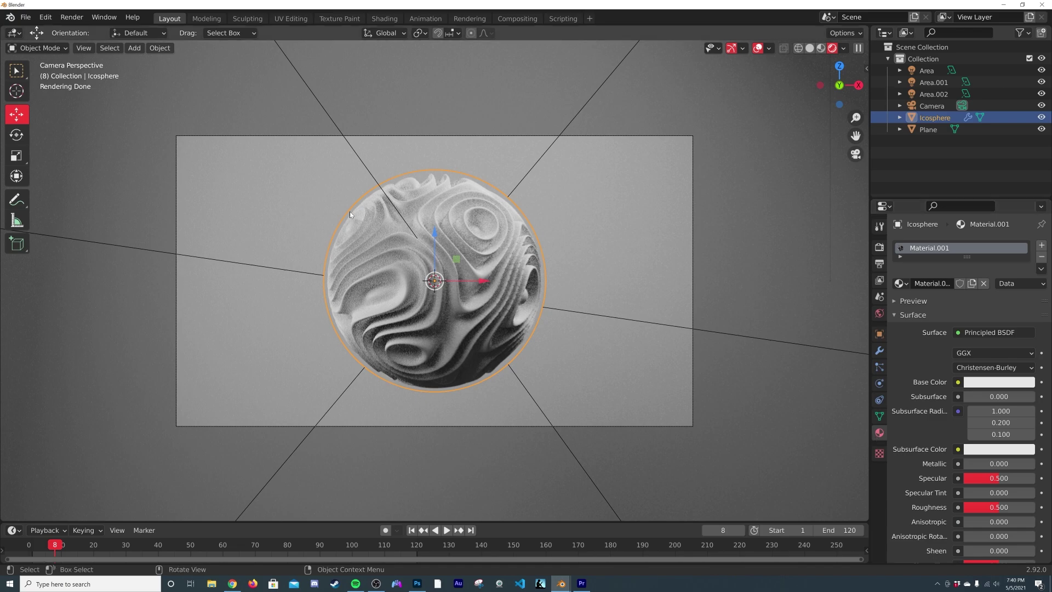
pyautogui.click(634, 264)
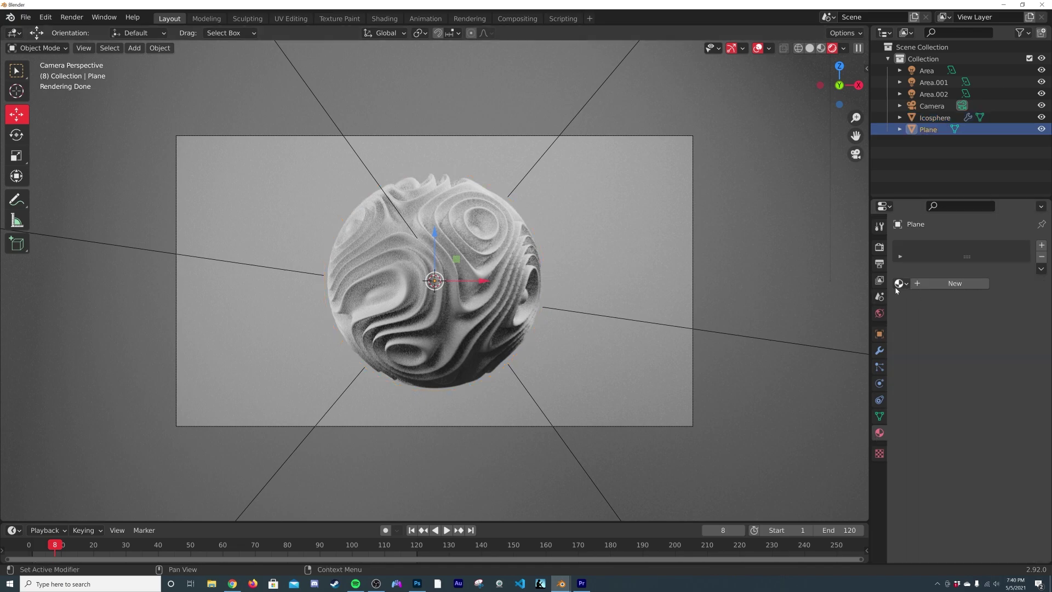
pyautogui.moveTo(794, 273); pyautogui.dragTo(667, 219, button='middle')
pyautogui.press('KP_0')
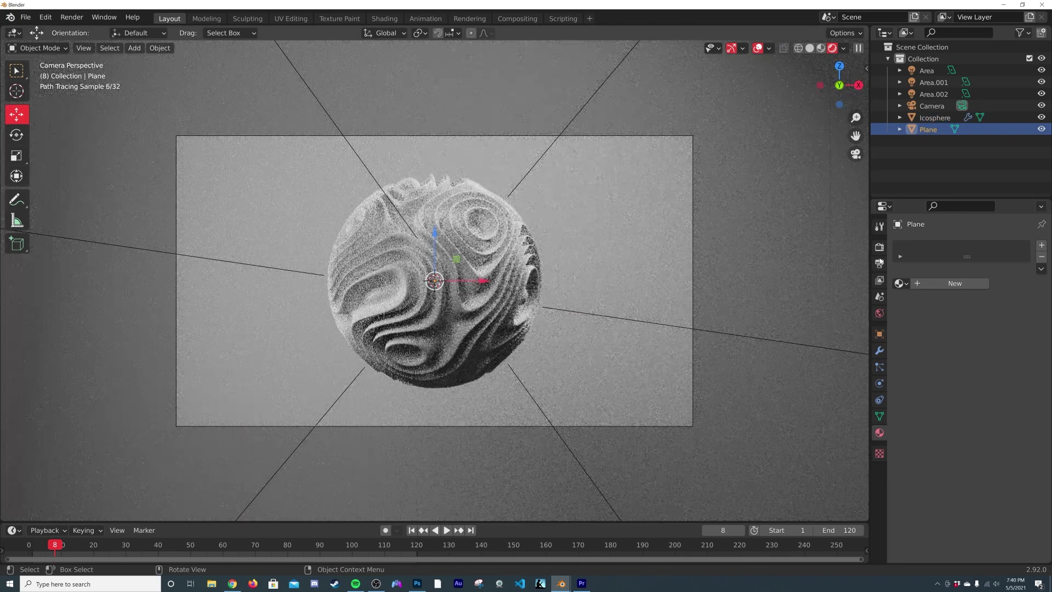
# - Try the existing material named Material on the backdrop plane and remove it again
pyautogui.click(900, 283)
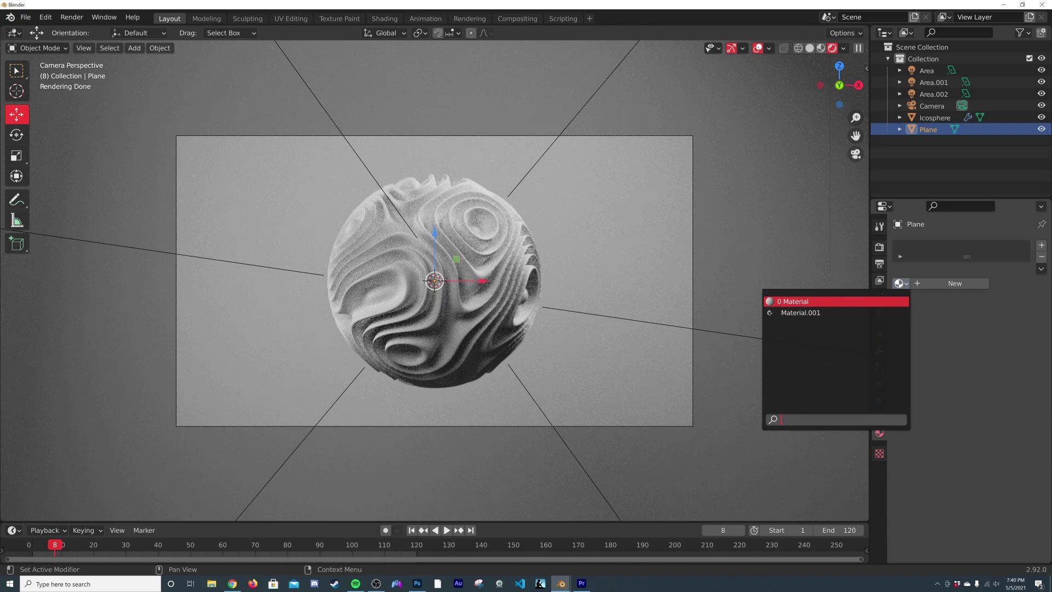
pyautogui.click(794, 301)
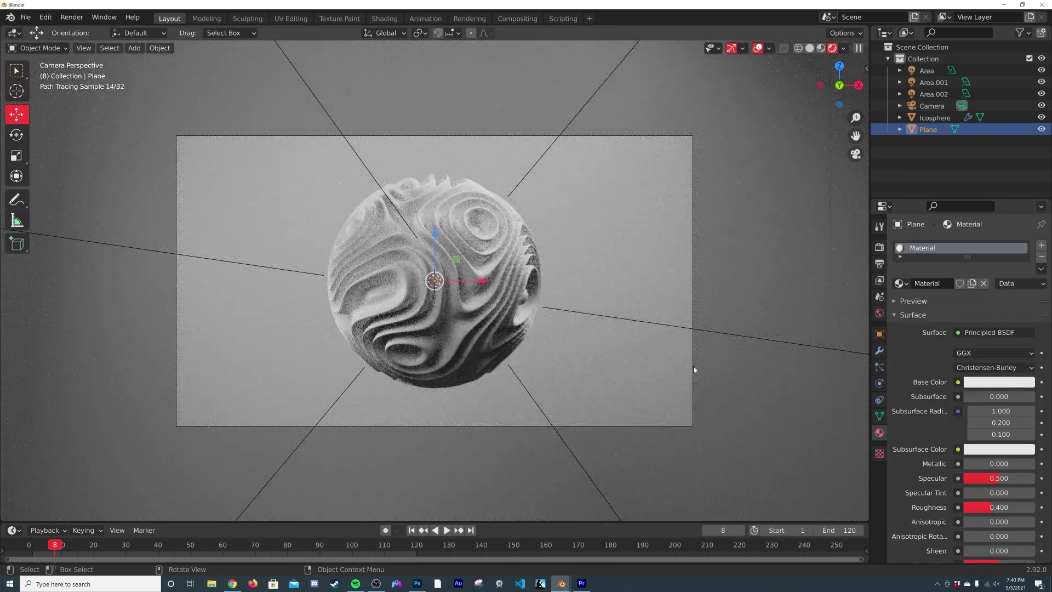
pyautogui.click(983, 283)
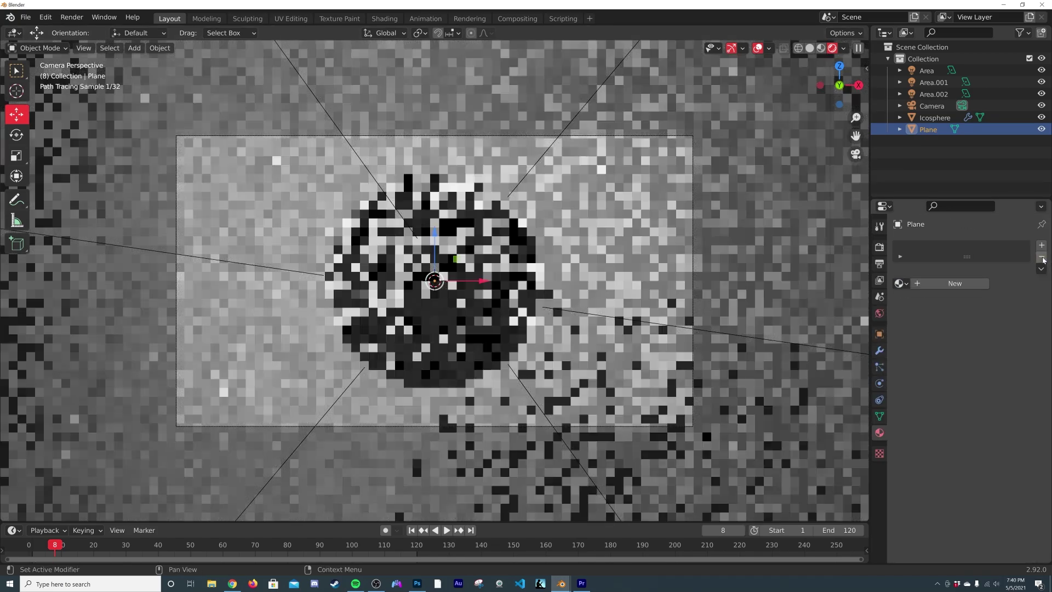
# - Give the backdrop plane a new material with light blue base color 84BEE7 and copy its hex code
pyautogui.click(955, 283)
pyautogui.click(1031, 382)
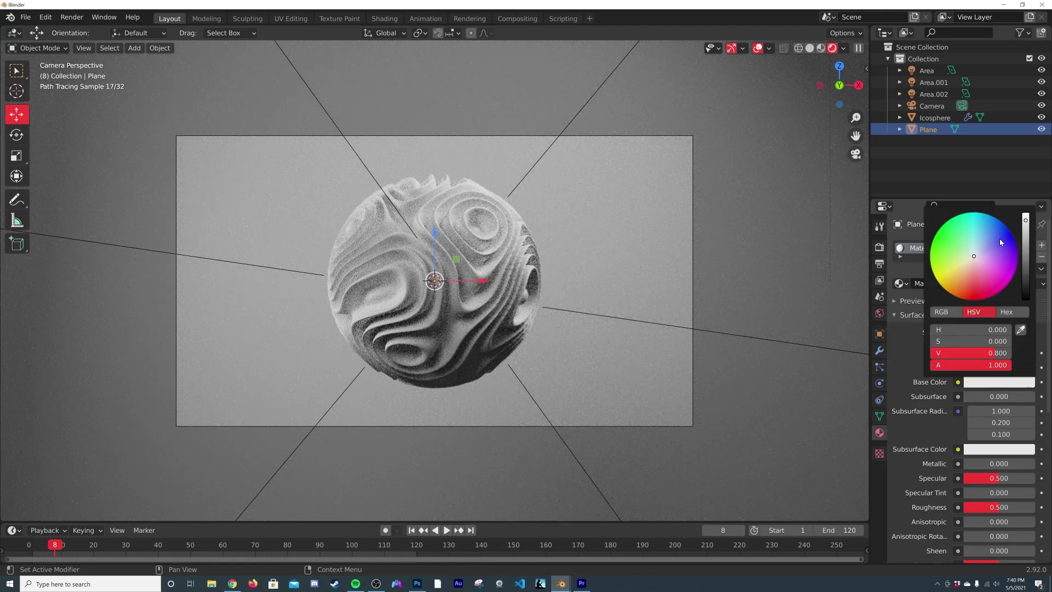
pyautogui.click(982, 239)
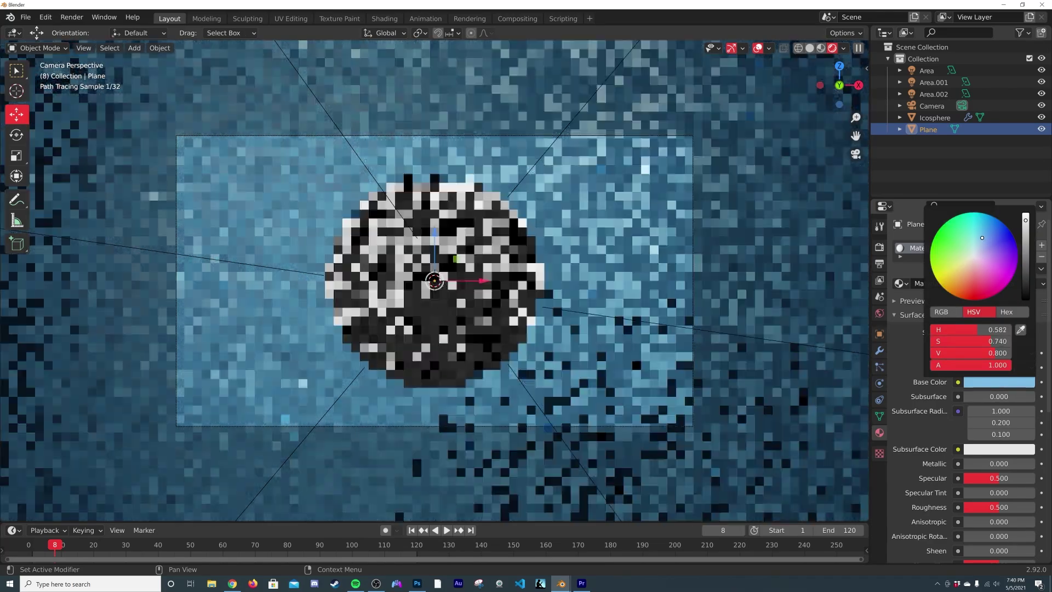
pyautogui.click(1006, 311)
pyautogui.click(970, 329)
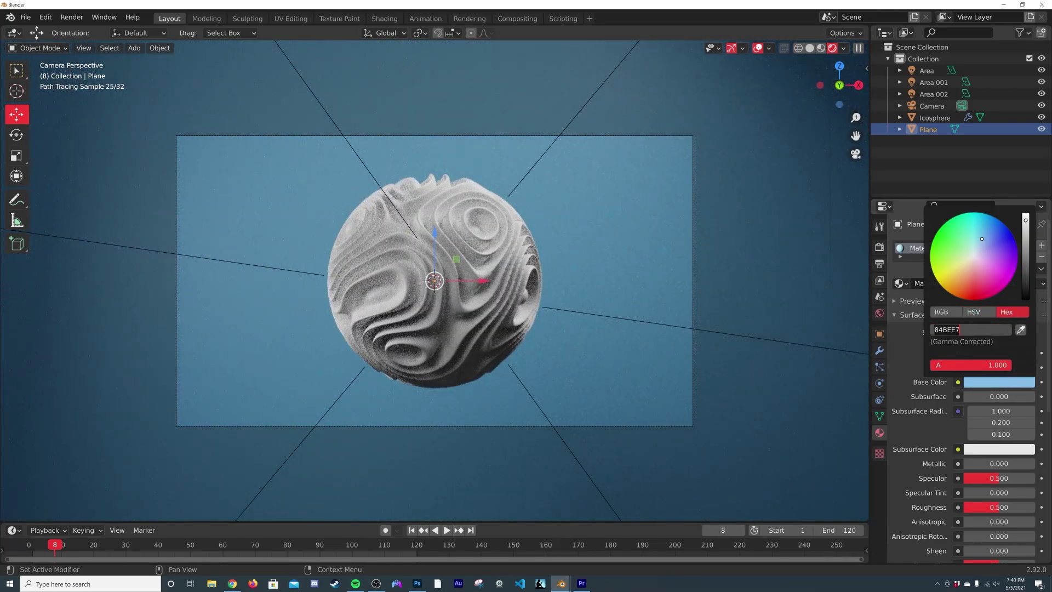
pyautogui.press('Return')
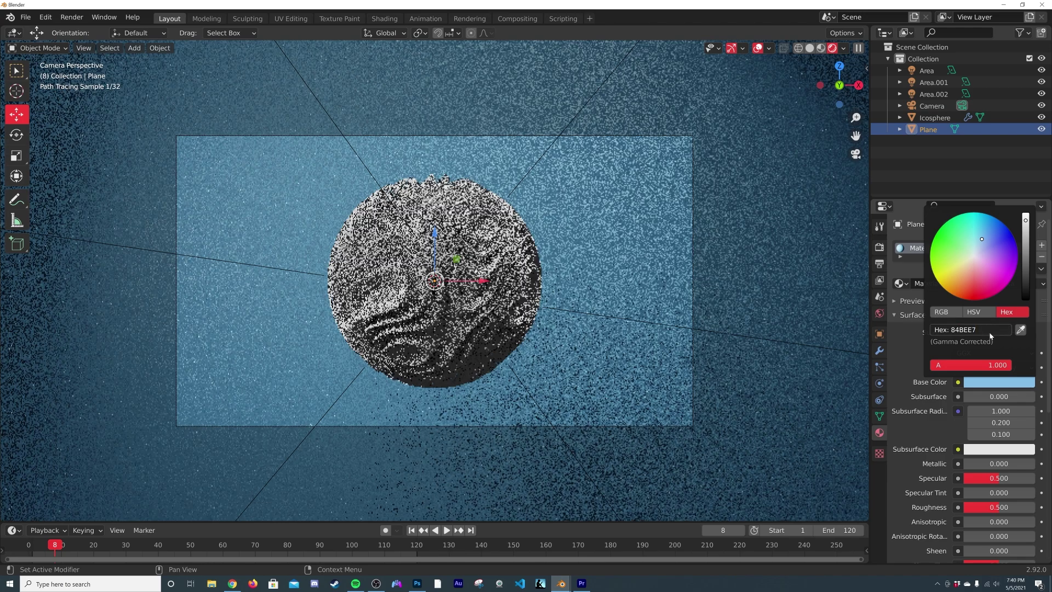
# - Paste the copied hex color 84BEE7 as the base color of the sphere's material
pyautogui.click(448, 219)
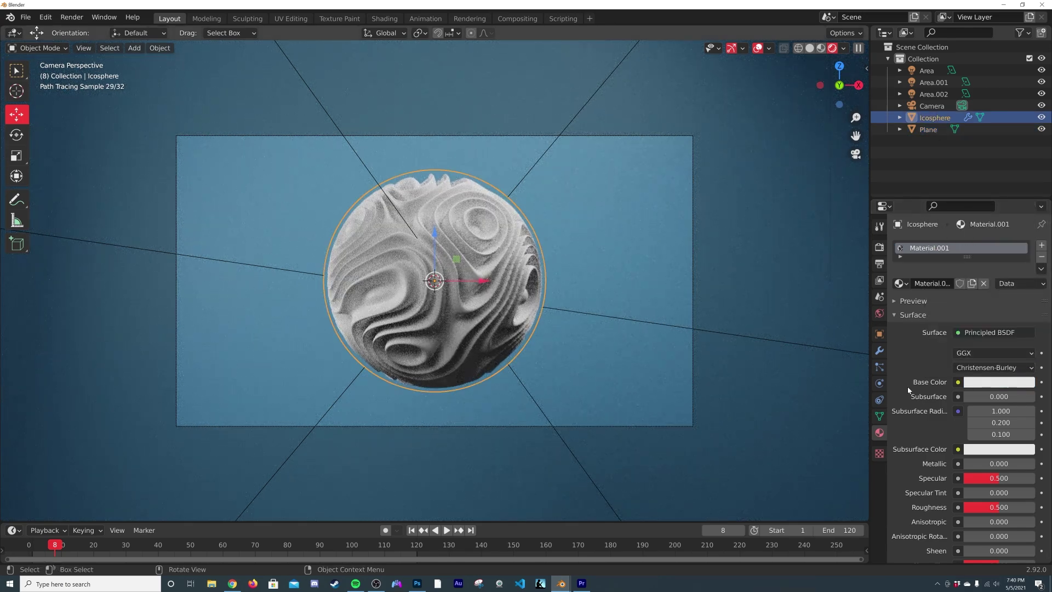
pyautogui.click(976, 384)
pyautogui.click(984, 331)
pyautogui.write('84BEE7')
pyautogui.press('Return')
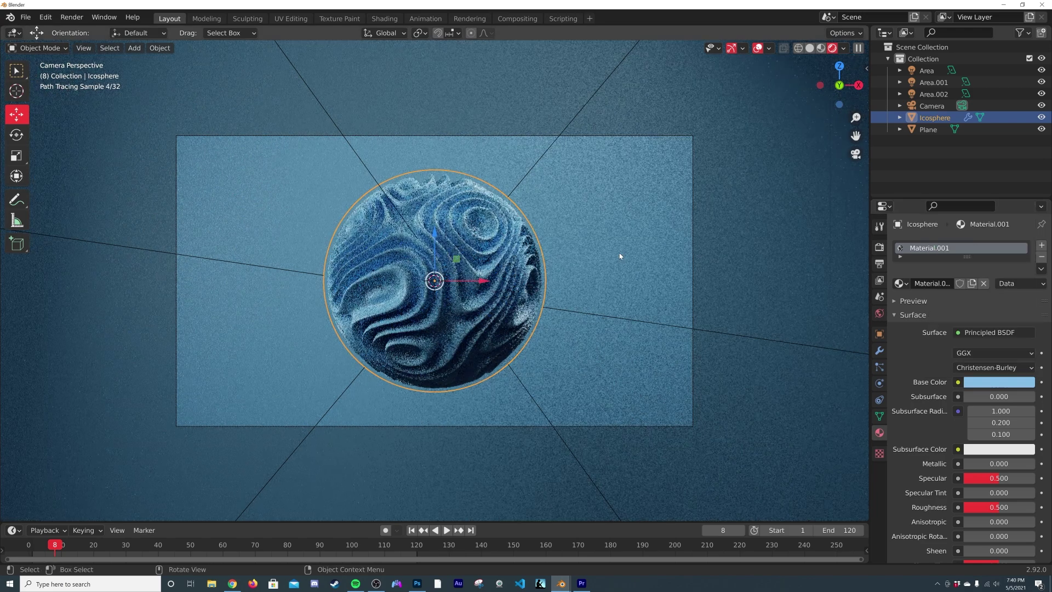
# - Raise the power of the area light beside the sphere to 331.4 W and the enlarged front light to 237 W
pyautogui.click(659, 227)
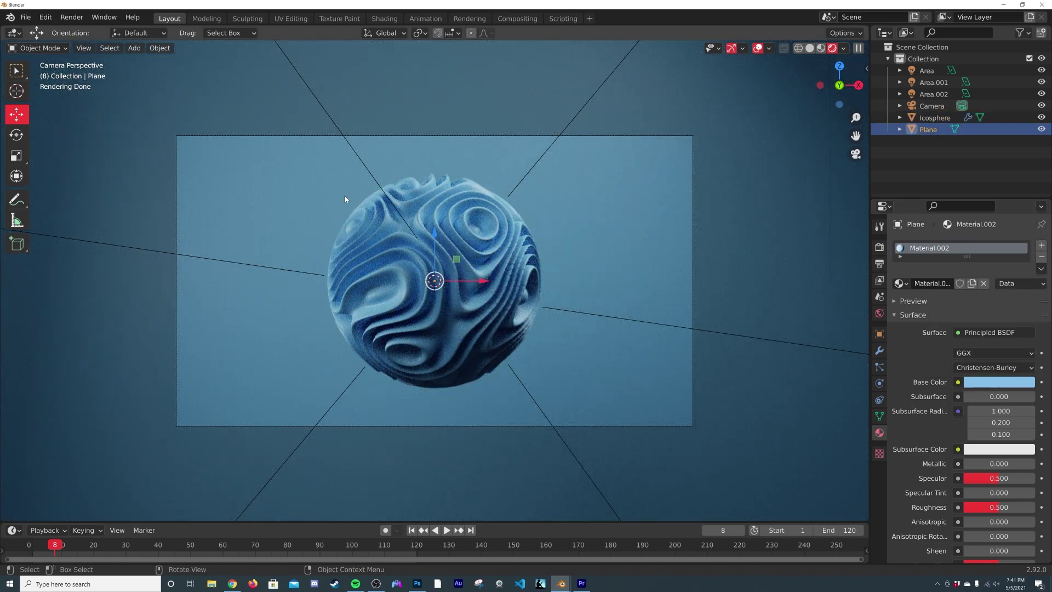
pyautogui.click(934, 83)
pyautogui.moveTo(1014, 317); pyautogui.dragTo(1047, 322)
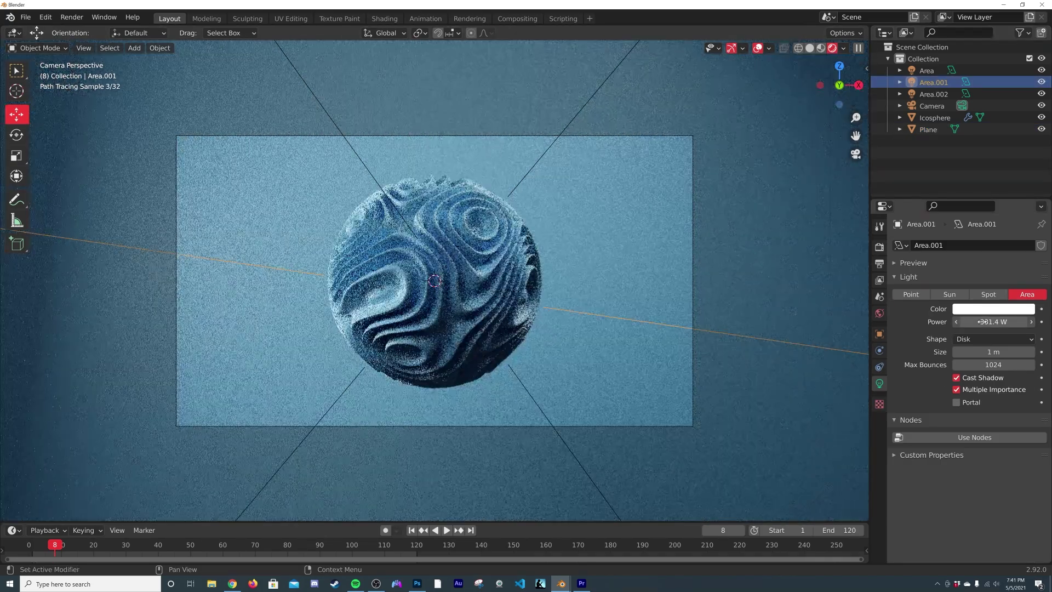
pyautogui.click(393, 211)
pyautogui.click(396, 207)
pyautogui.moveTo(984, 322)
pyautogui.mouseDown()
pyautogui.moveTo(1043, 321)
pyautogui.moveTo(976, 321)
pyautogui.mouseUp()
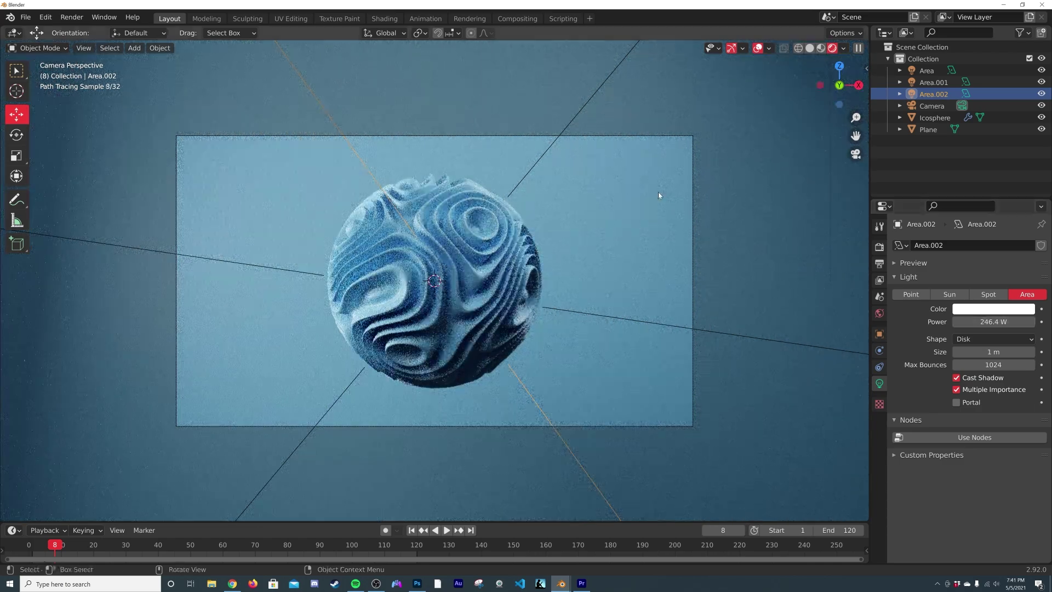
# - Render the current frame as a still image, inspect the result up close, and close the render window
pyautogui.click(659, 194)
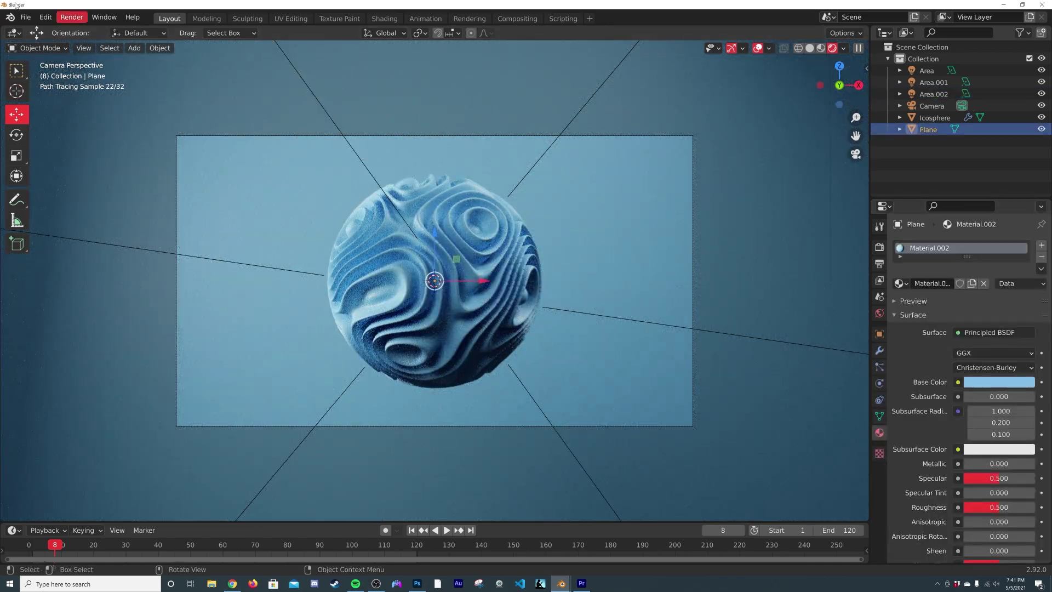
pyautogui.click(72, 17)
pyautogui.click(83, 32)
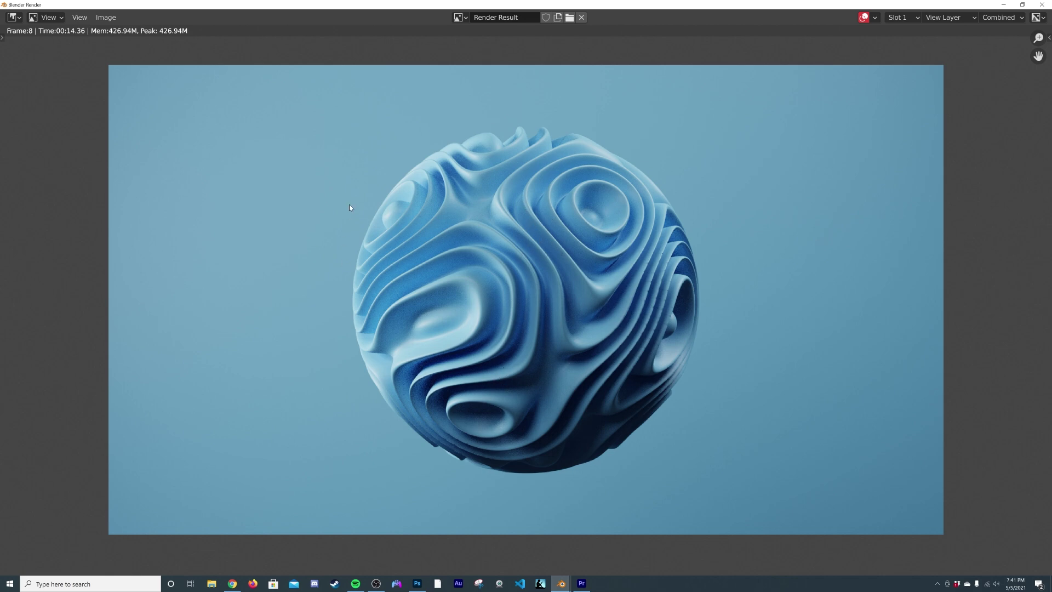
pyautogui.scroll(-2, 582, 353)
pyautogui.scroll(2, 582, 352)
pyautogui.press('Escape')
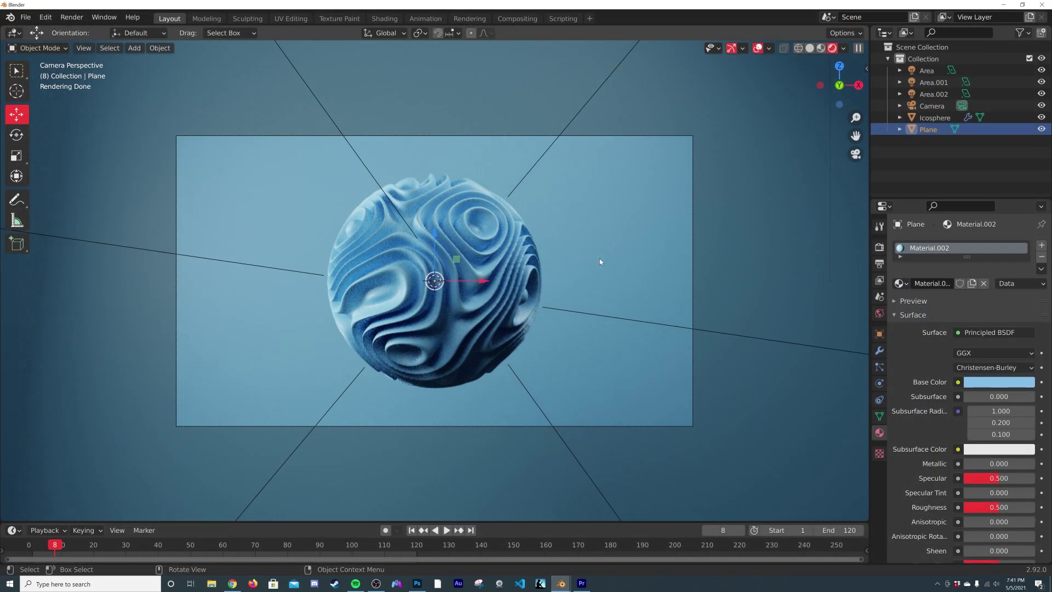
# - Set the Cycles render samples to 85
pyautogui.scroll(2, 613, 250)
pyautogui.click(879, 247)
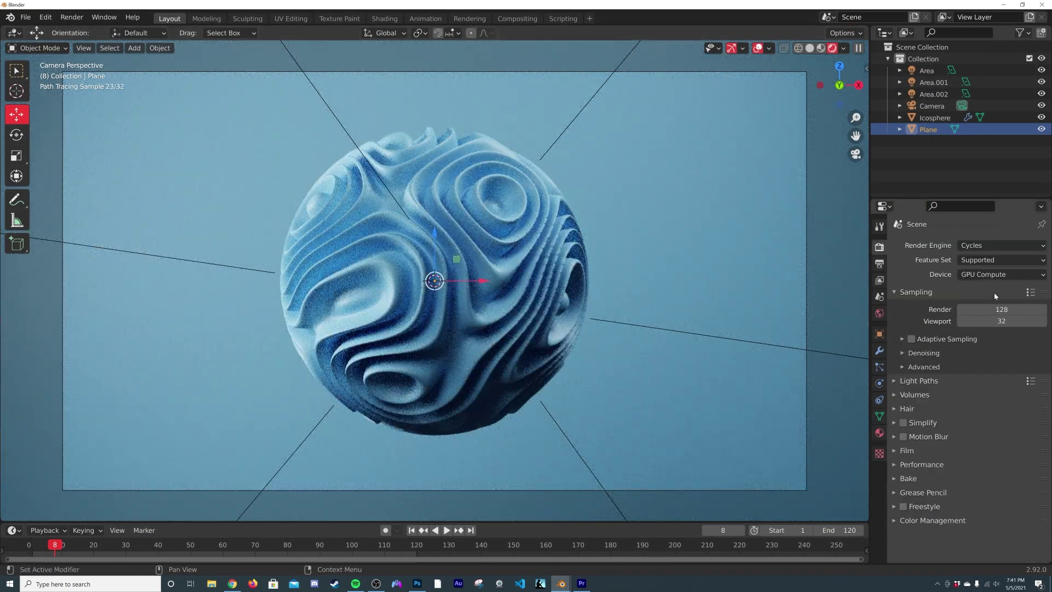
pyautogui.doubleClick(994, 309)
pyautogui.write('85')
pyautogui.press('Return')
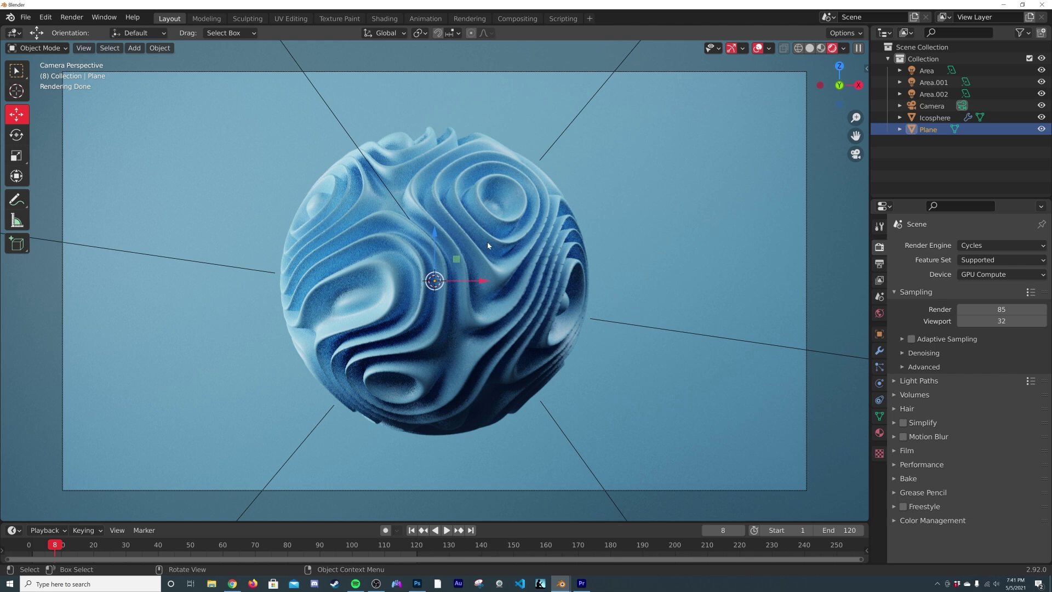
# - In the light path settings, set the total max bounces to 5 and the diffuse bounces to 1
pyautogui.click(924, 383)
pyautogui.scroll(-2, 1012, 374)
pyautogui.click(1014, 379)
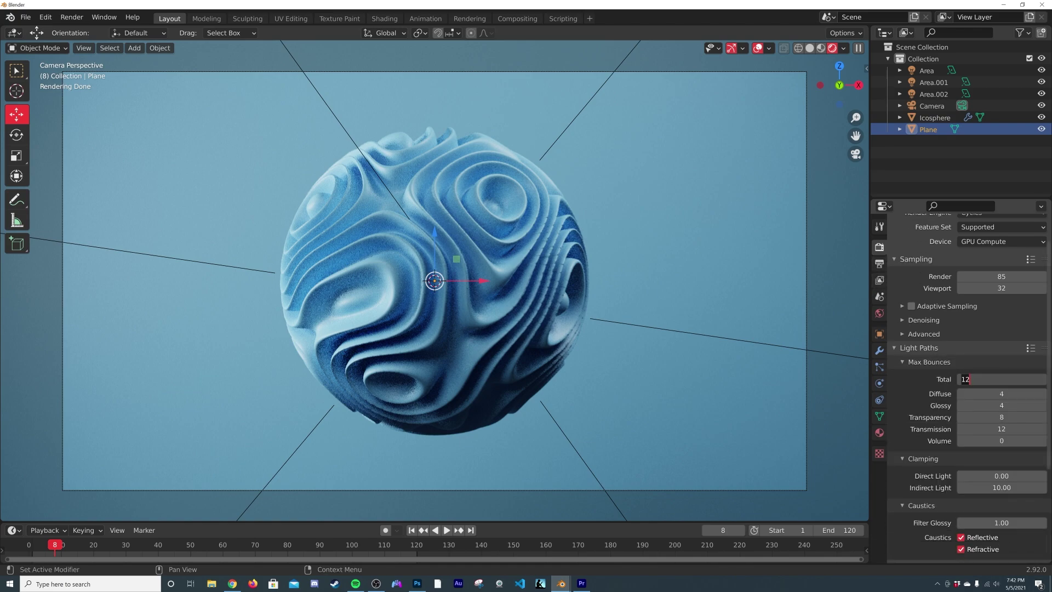
pyautogui.press('Return')
pyautogui.click(1013, 393)
pyautogui.write('1')
pyautogui.press('Return')
# - Set the glossy, transparency and transmission max bounces to 1 each
pyautogui.moveTo(1002, 406); pyautogui.dragTo(993, 408)
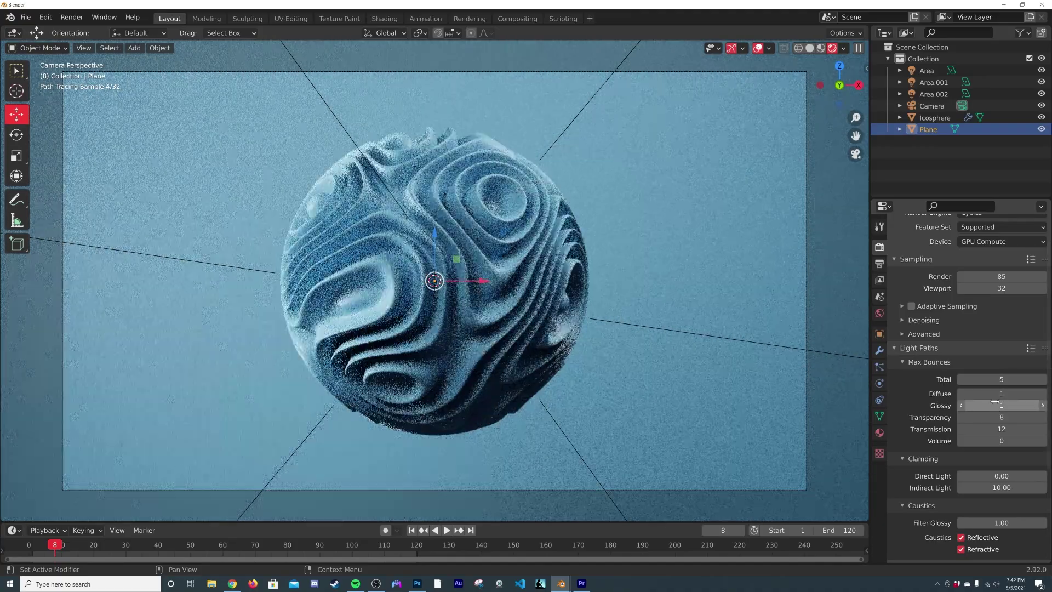
pyautogui.click(994, 417)
pyautogui.press('Return')
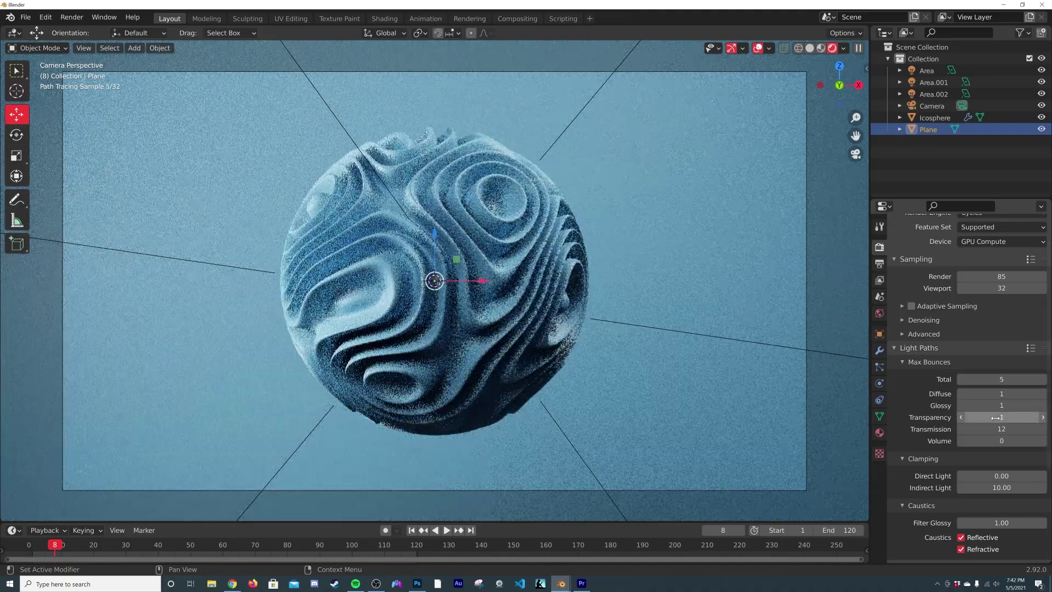
pyautogui.click(998, 430)
pyautogui.write('1')
pyautogui.press('Return')
pyautogui.scroll(-3, 969, 509)
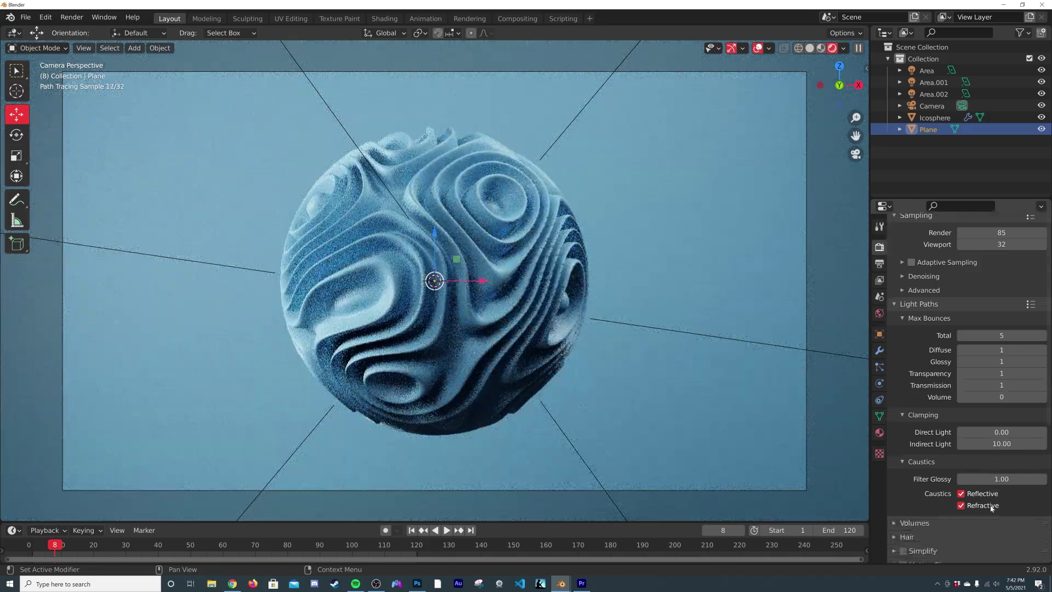
# - Turn off both reflective and refractive caustics in the Cycles light path settings
pyautogui.click(961, 493)
pyautogui.click(960, 505)
pyautogui.scroll(1, 983, 507)
pyautogui.scroll(3, 984, 507)
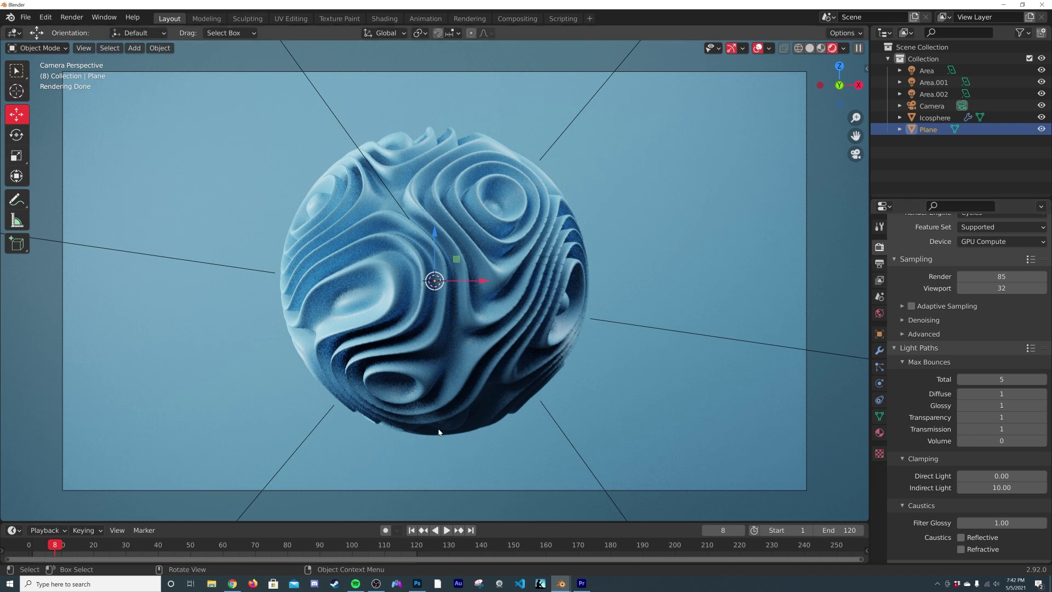
# - Enable the Denoising Data pass for the view layer and set the viewport to solid shading
pyautogui.click(879, 264)
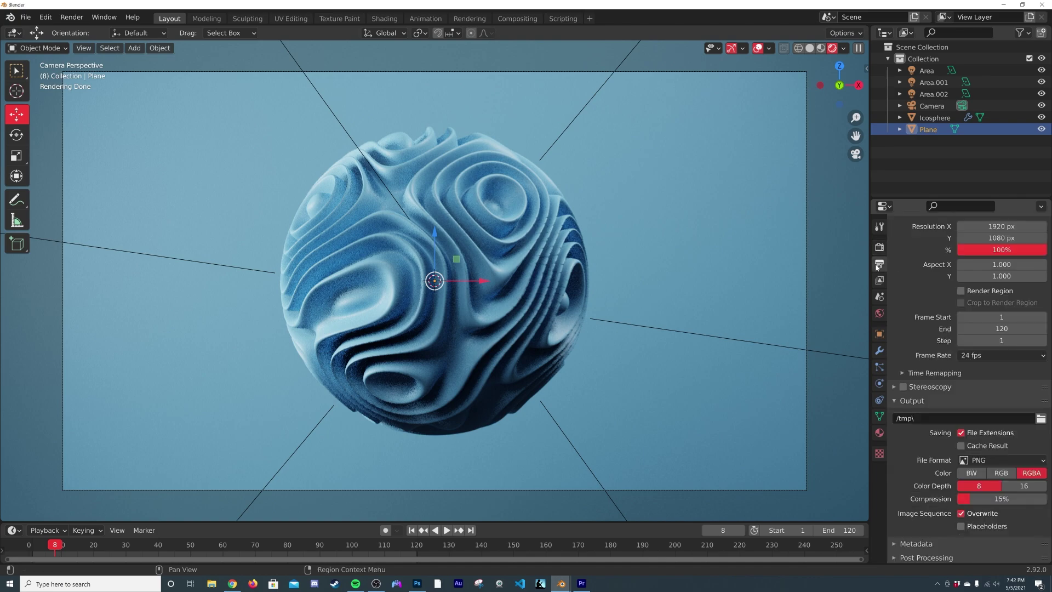
pyautogui.click(878, 279)
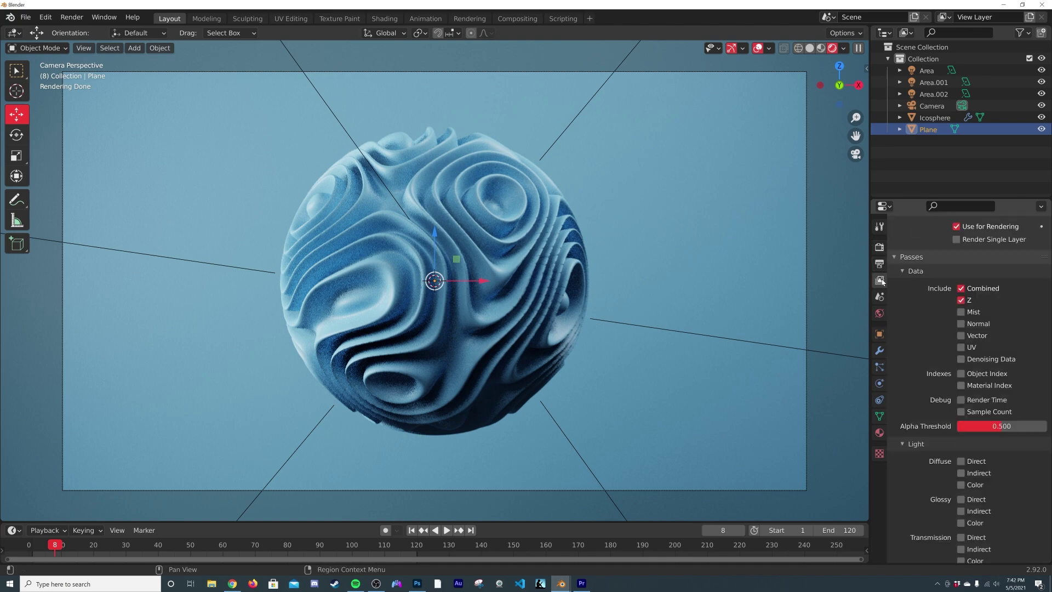
pyautogui.click(960, 359)
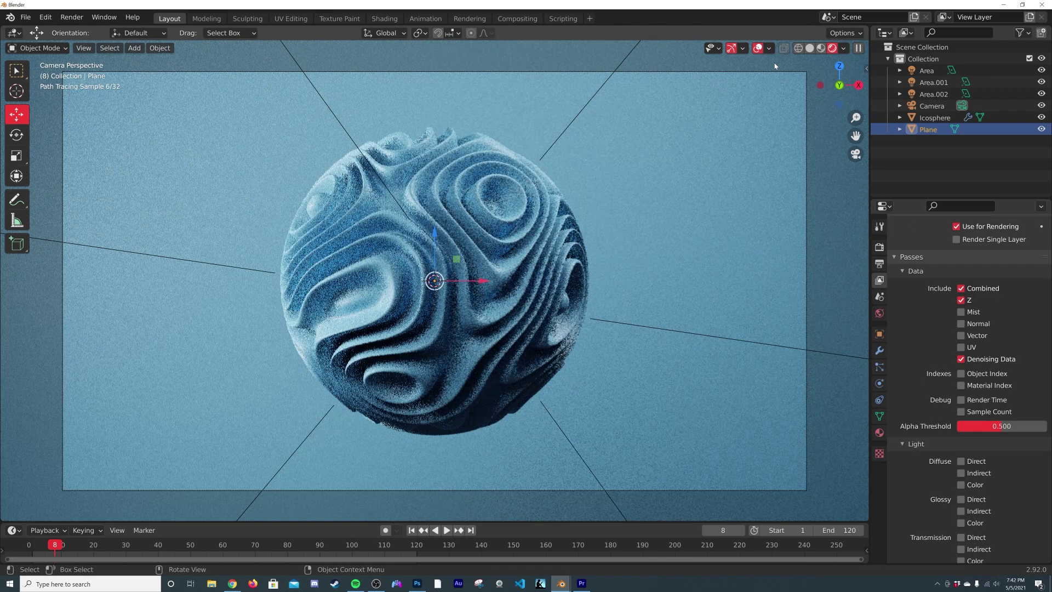
pyautogui.click(810, 48)
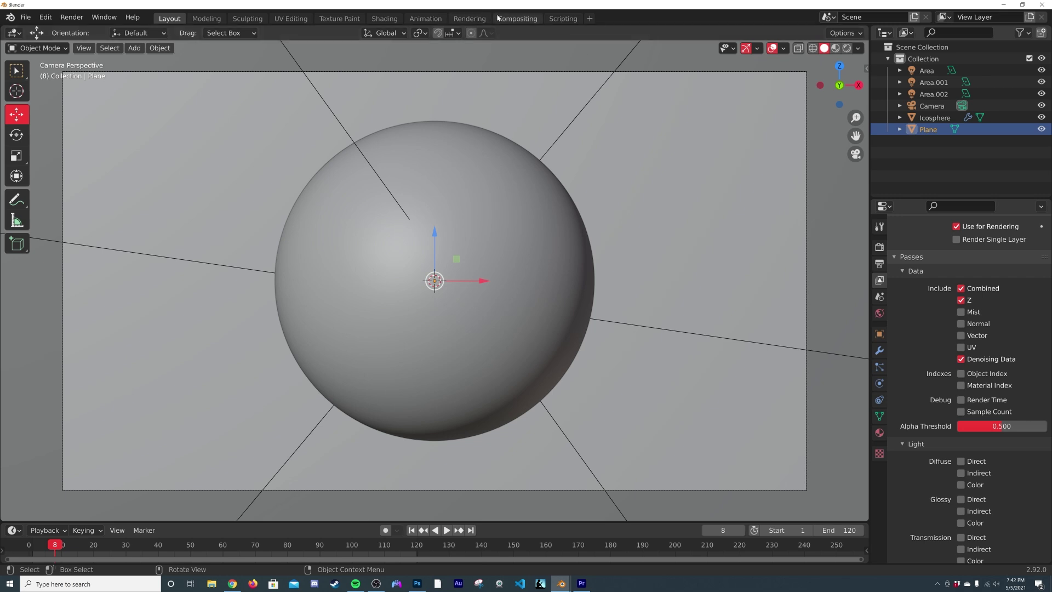
# - Open the Compositing workspace and enable the use of nodes
pyautogui.click(504, 19)
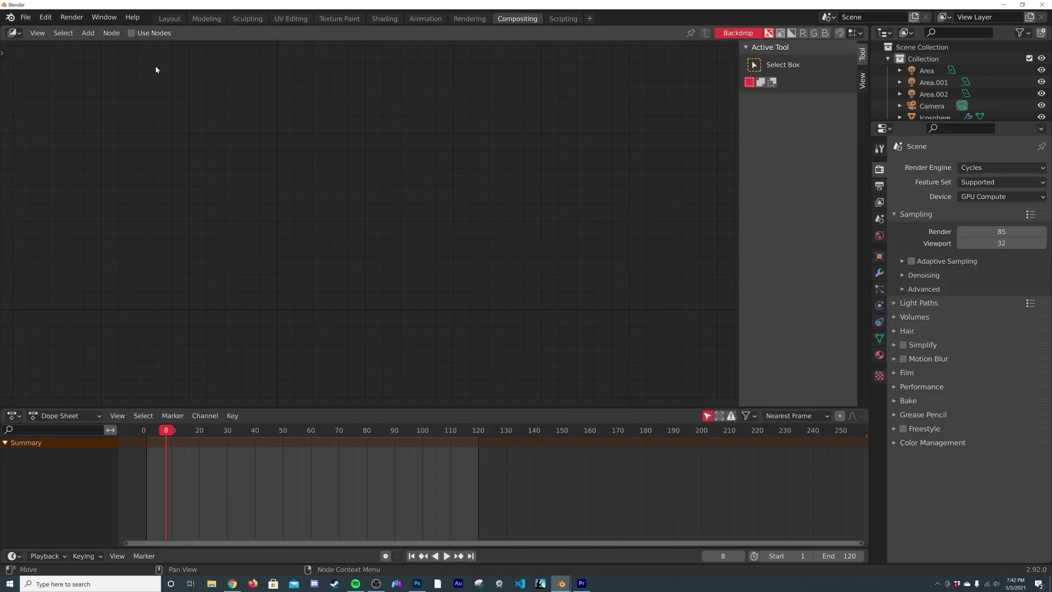
pyautogui.click(131, 33)
pyautogui.press('Home')
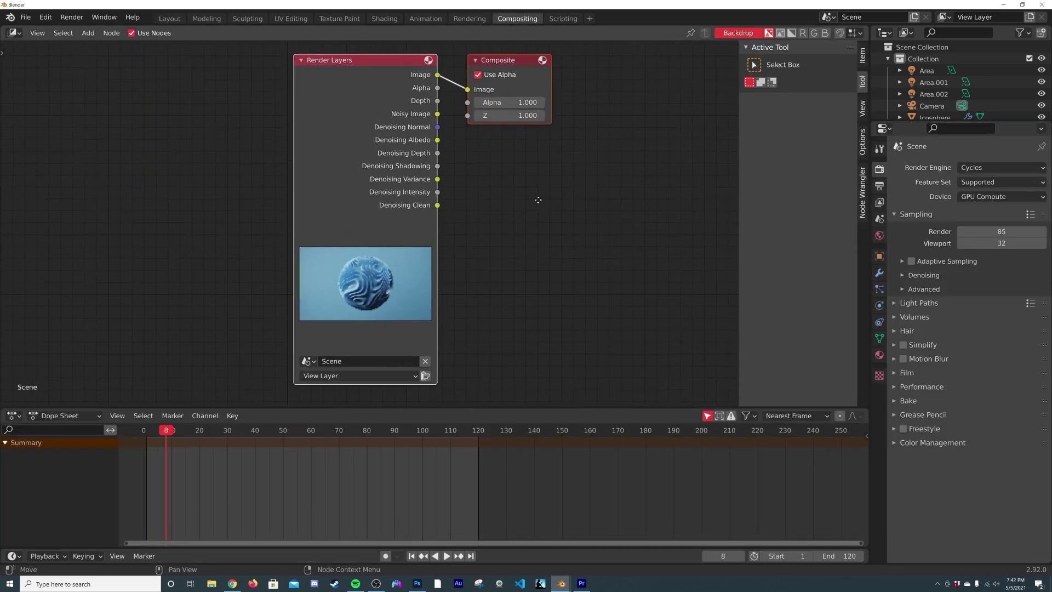
# - Add a Viewer node and connect the Render Layers Image output to its Image input
pyautogui.hotkey('shift', 'a')
pyautogui.click(544, 167)
pyautogui.write('vie')
pyautogui.press('Down')
pyautogui.press('Return')
pyautogui.click(544, 167)
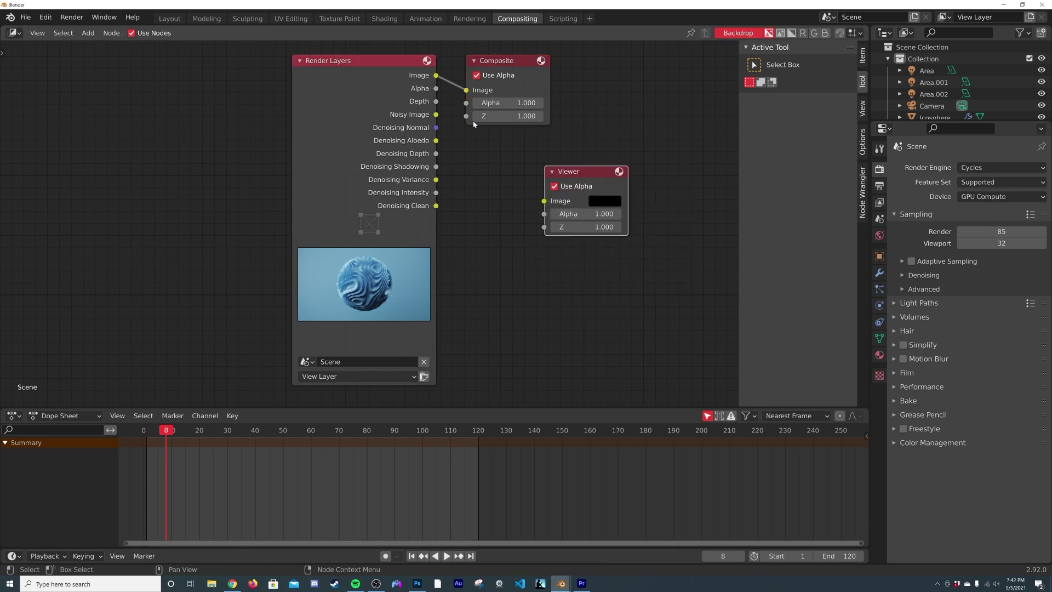
pyautogui.moveTo(436, 75); pyautogui.dragTo(543, 201)
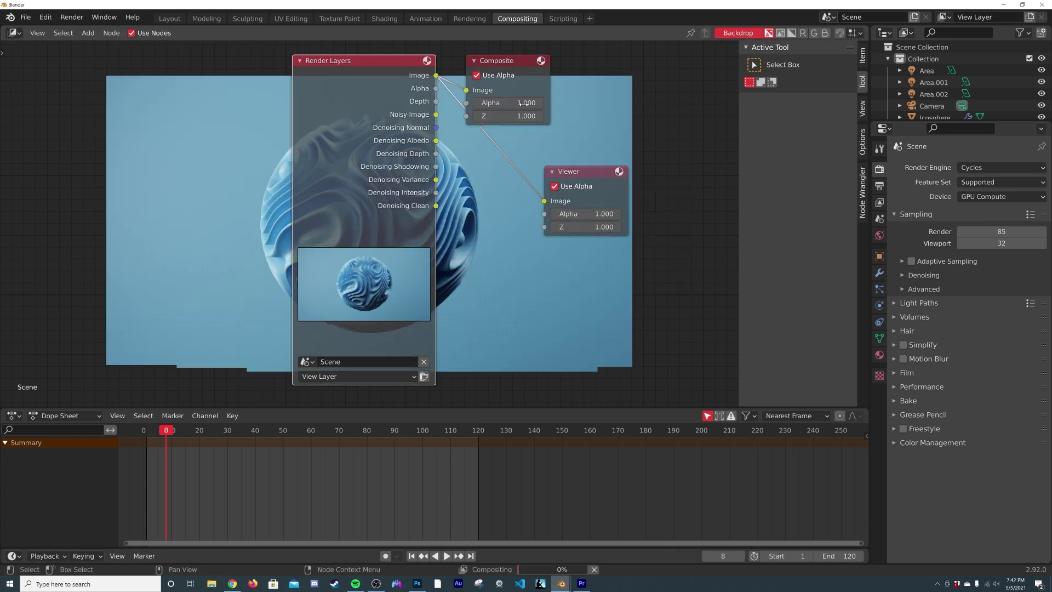
# - Route the Composite and Viewer image links through one shared reroute point and spread the nodes apart to make room between them
pyautogui.moveTo(510, 67); pyautogui.dragTo(620, 77)
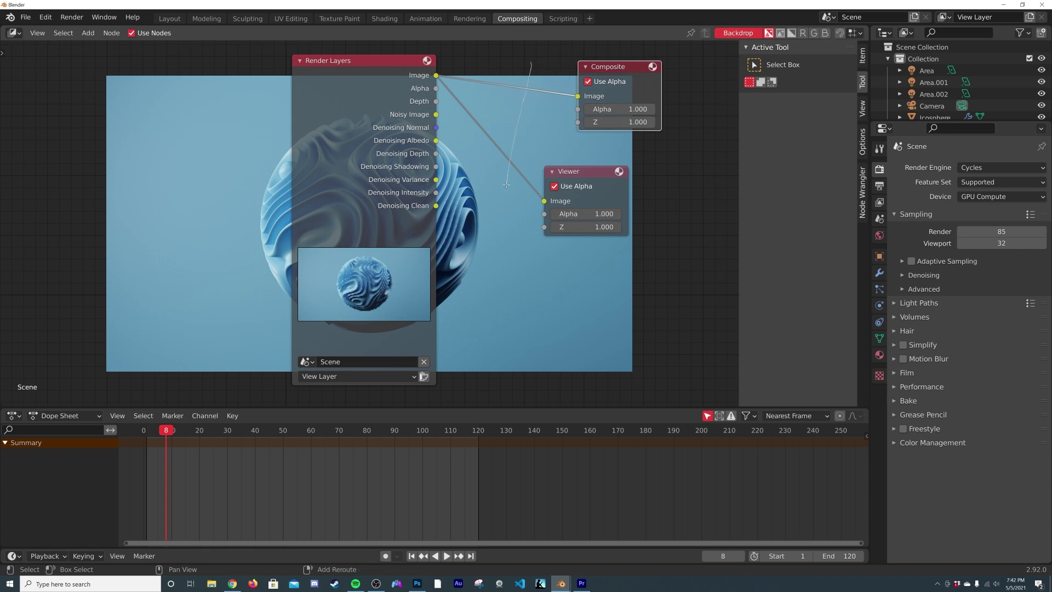
pyautogui.keyDown('shift'); pyautogui.moveTo(506, 184); pyautogui.dragTo(506, 184, button='right'); pyautogui.keyUp('shift')
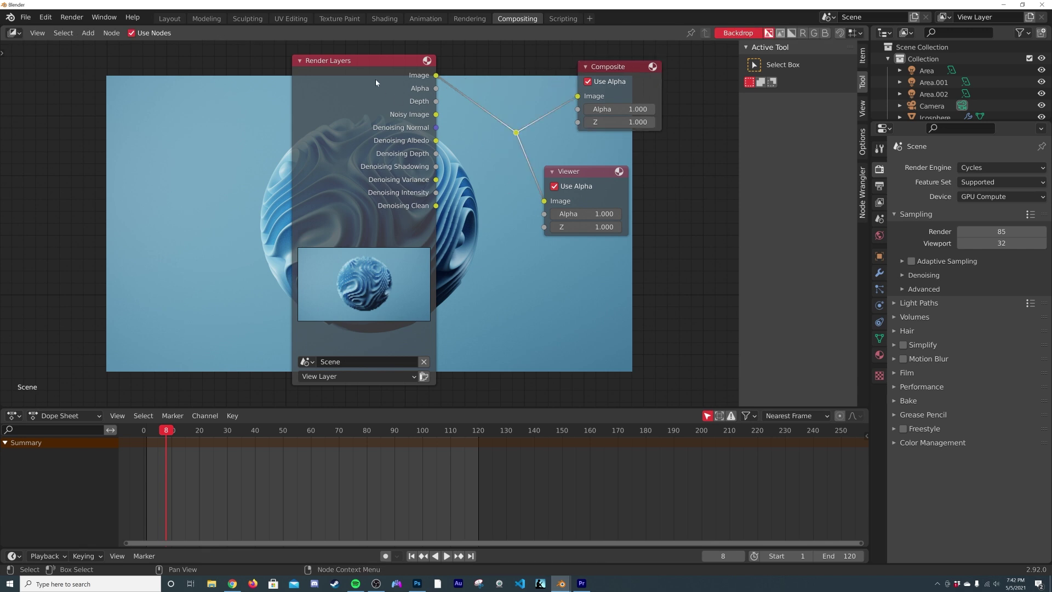
pyautogui.moveTo(395, 80); pyautogui.dragTo(210, 115)
pyautogui.moveTo(591, 82); pyautogui.dragTo(597, 70)
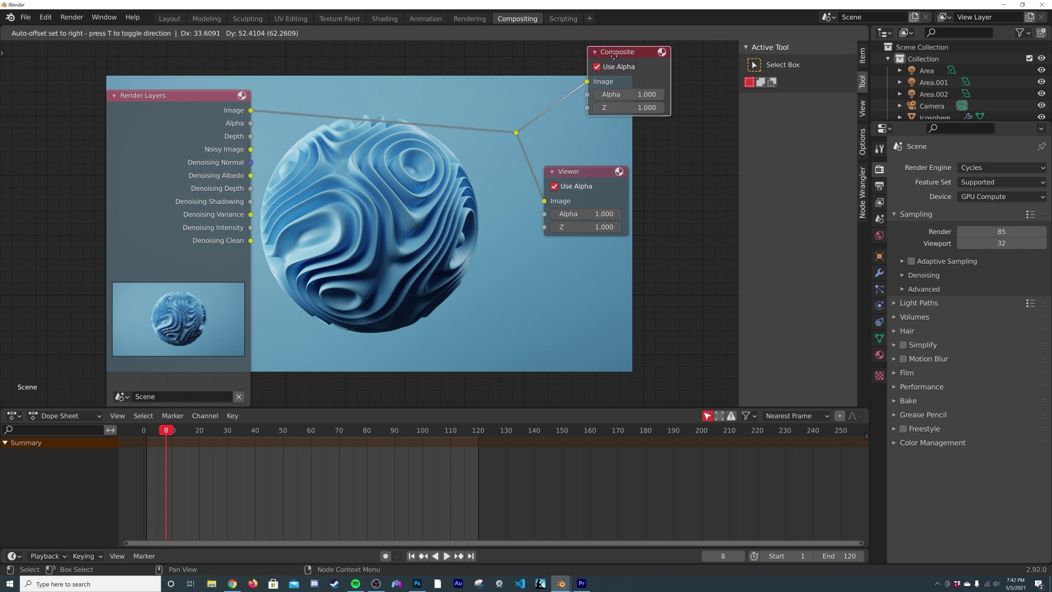
pyautogui.moveTo(579, 174); pyautogui.dragTo(629, 147)
pyautogui.scroll(2, 421, 140)
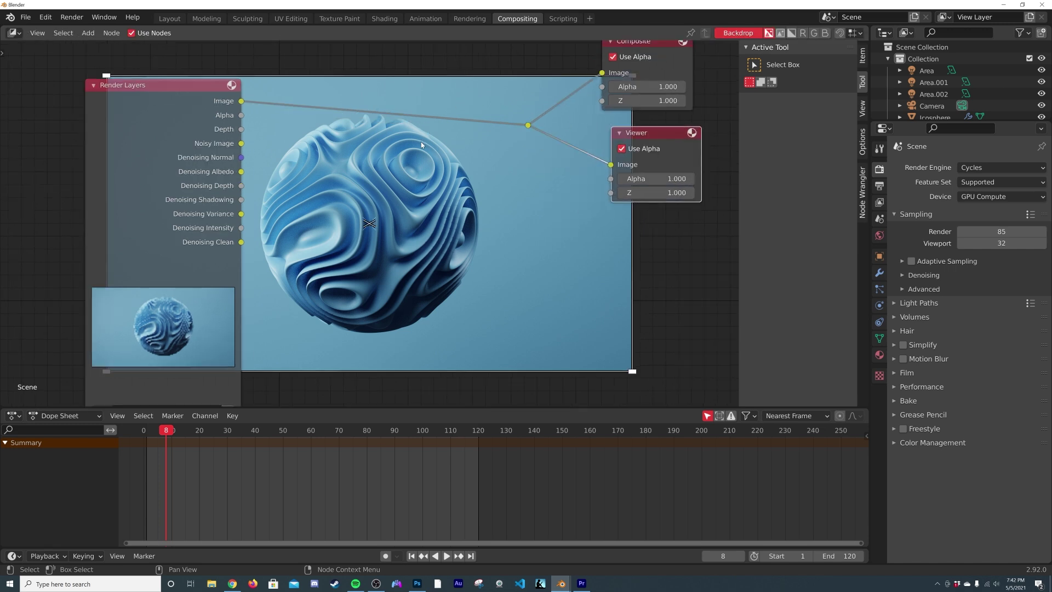
# - Add a Denoise node on the link between Render Layers and the reroute point
pyautogui.hotkey('shift', 'a')
pyautogui.click(438, 83)
pyautogui.write('de')
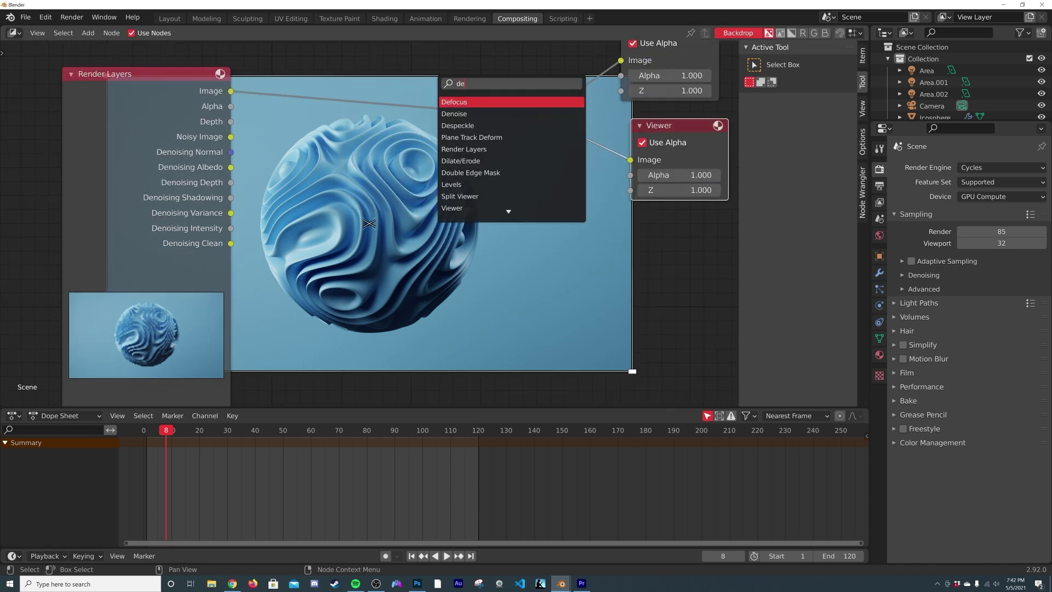
pyautogui.click(454, 113)
pyautogui.click(368, 103)
# - Connect Noisy Image, Denoising Normal and Denoising Albedo to the Denoise node's Image, Normal and Albedo inputs
pyautogui.moveTo(231, 137); pyautogui.dragTo(354, 131)
pyautogui.moveTo(231, 151); pyautogui.dragTo(354, 146)
pyautogui.moveTo(230, 167); pyautogui.dragTo(354, 161)
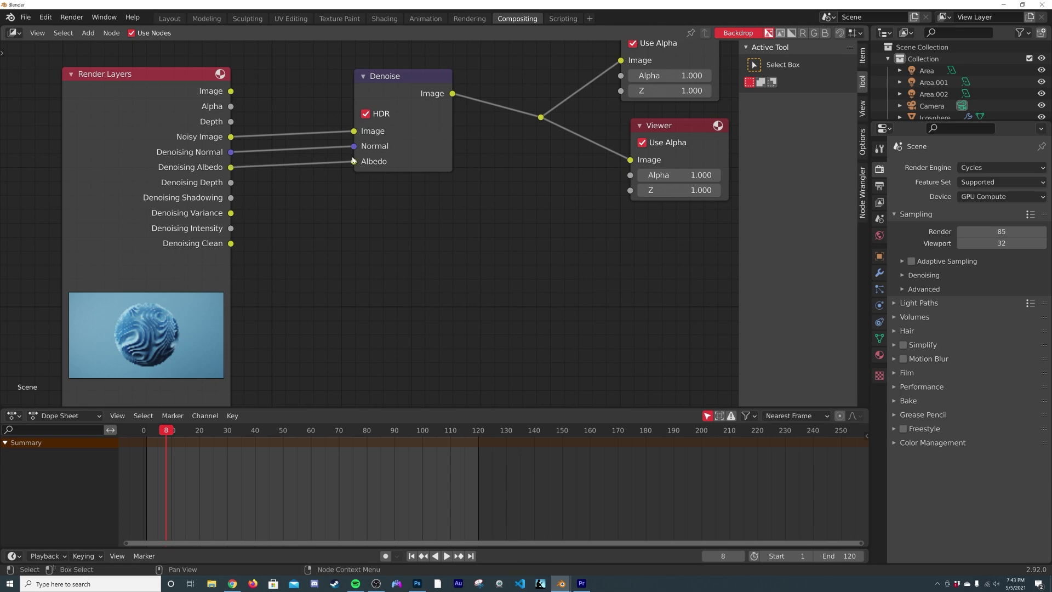
# - In the Rendering workspace, render the current frame as a still, inspect the denoised result up close, and close the render window
pyautogui.click(469, 18)
pyautogui.click(72, 17)
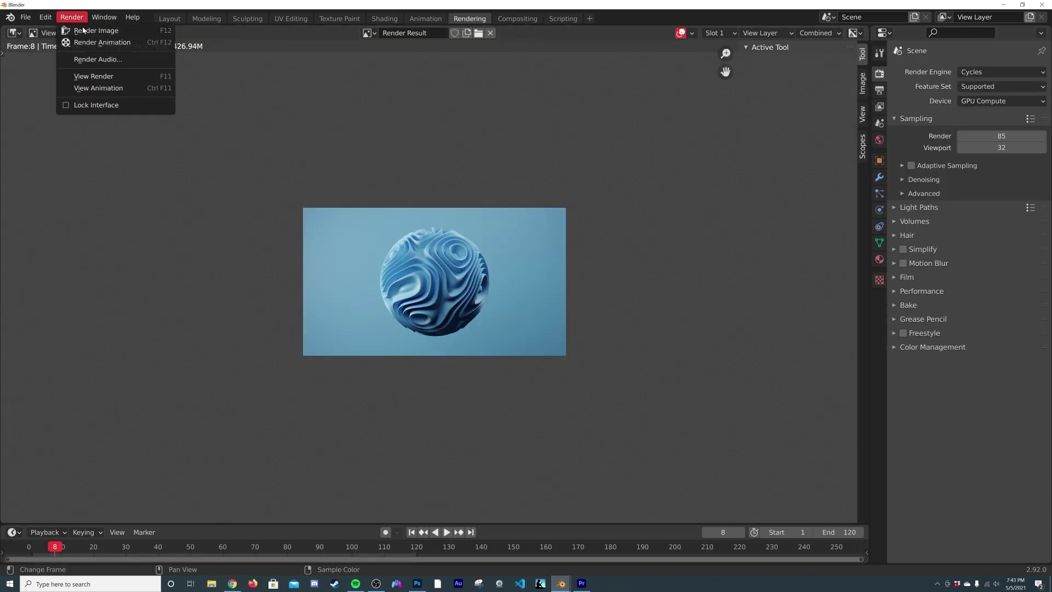
pyautogui.click(93, 28)
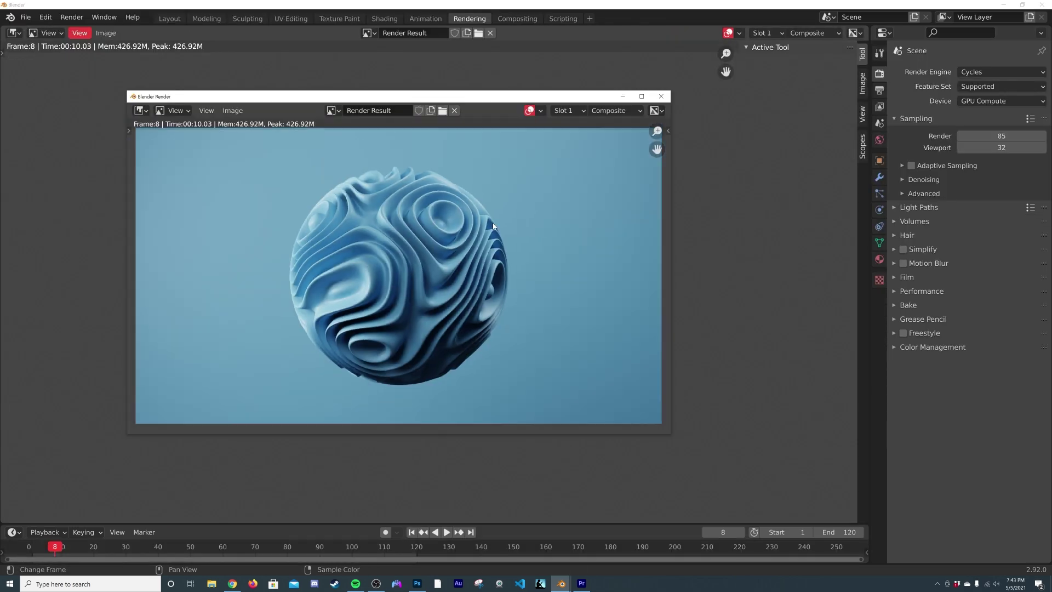
pyautogui.scroll(2, 434, 281)
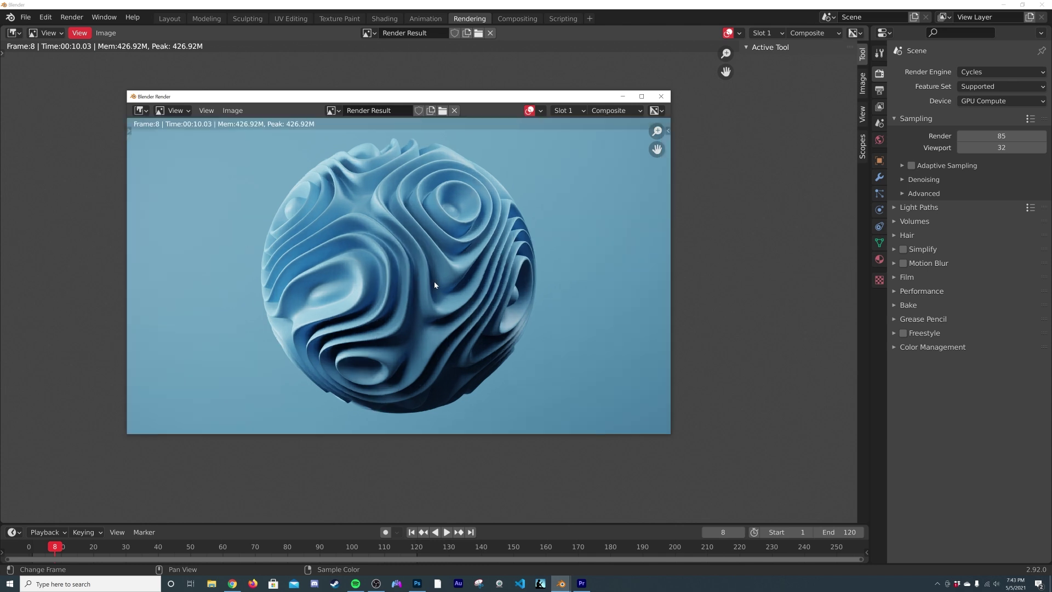
pyautogui.scroll(-2, 426, 297)
pyautogui.scroll(-1, 425, 296)
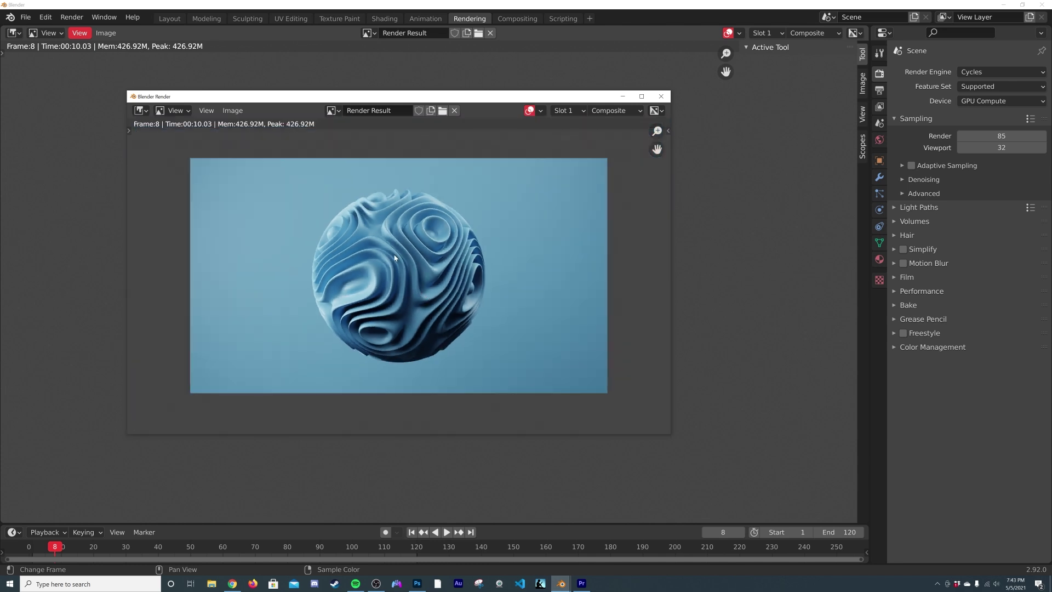
pyautogui.scroll(1, 395, 258)
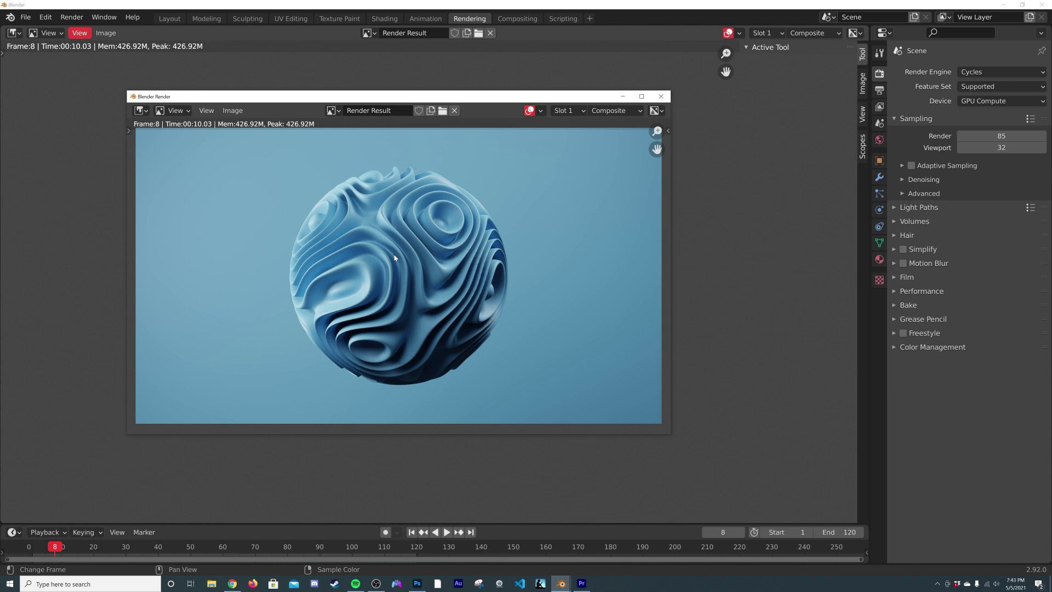
pyautogui.scroll(4, 423, 231)
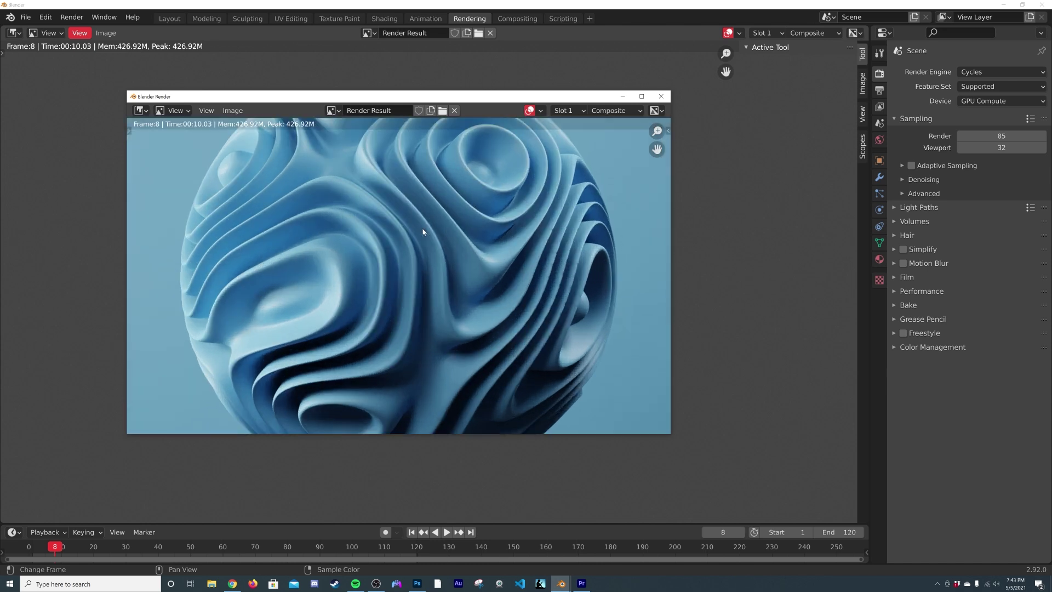
pyautogui.scroll(-3, 423, 231)
pyautogui.scroll(-1, 433, 308)
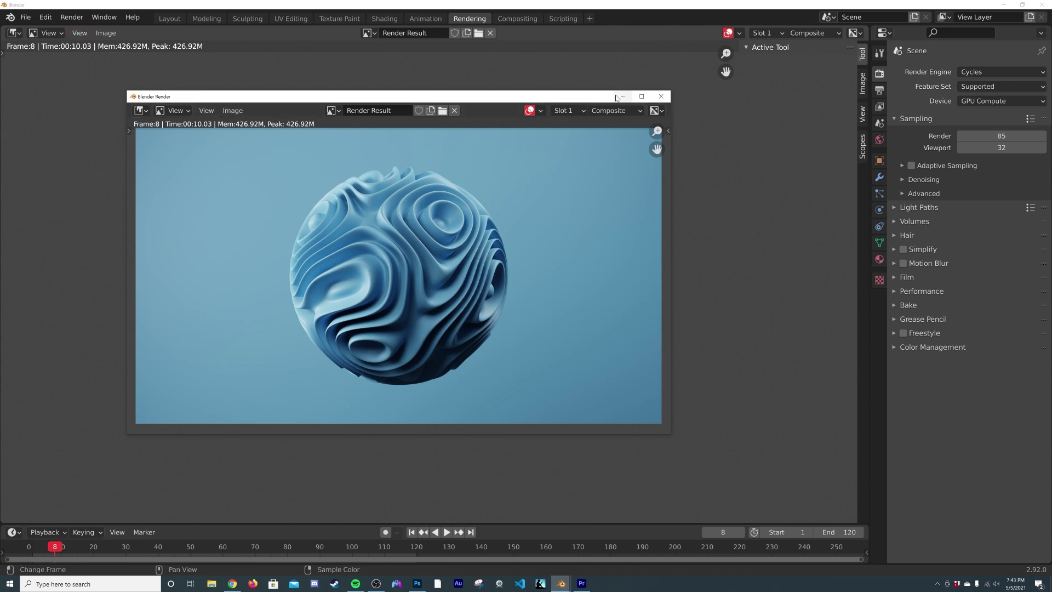
pyautogui.click(660, 96)
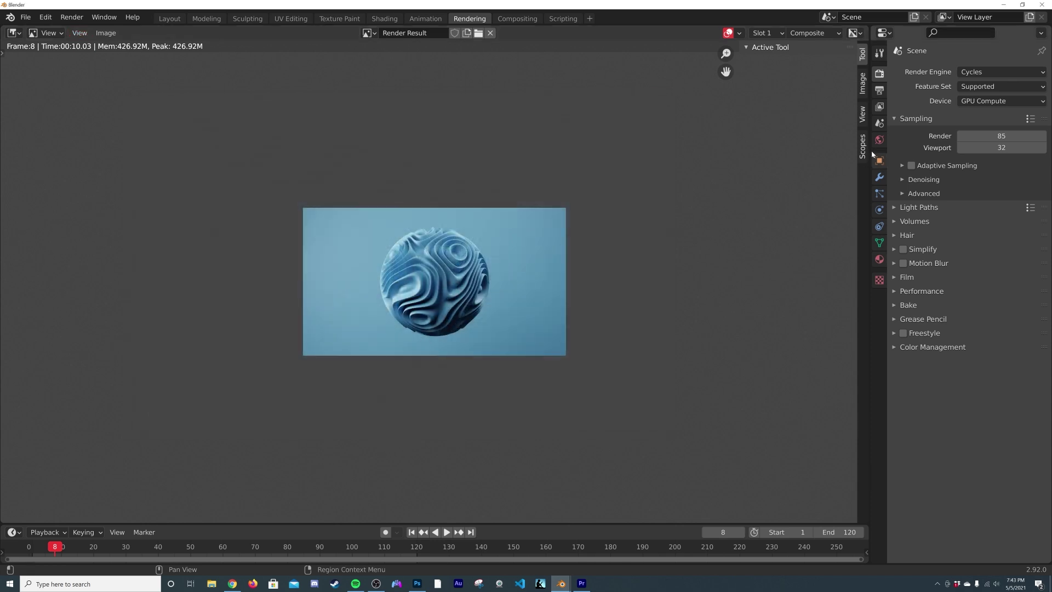
# - Set the output file format to FFmpeg Video and show its encoding settings
pyautogui.click(879, 90)
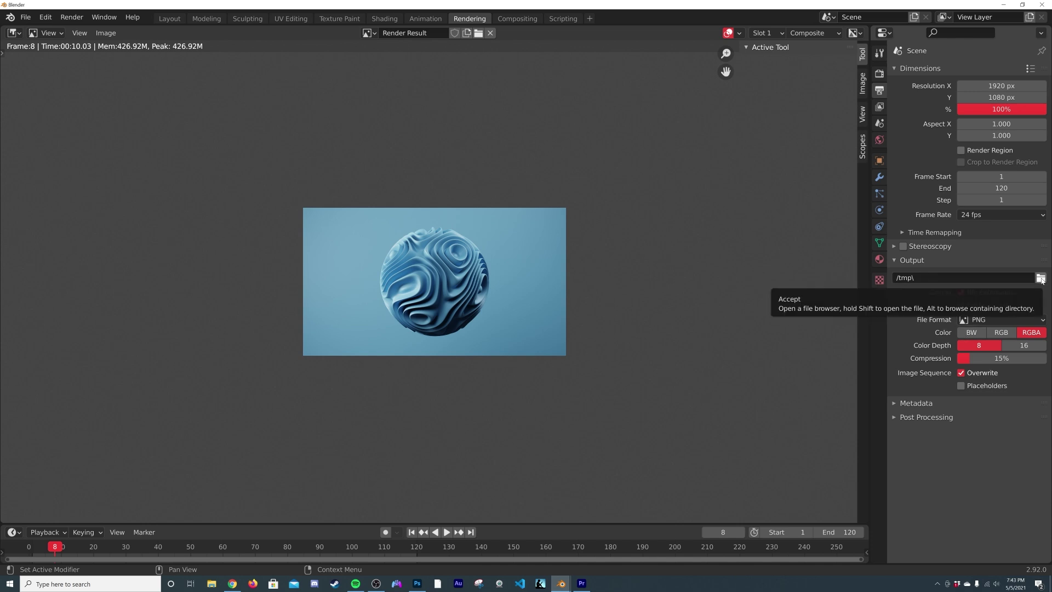
pyautogui.scroll(2, 642, 320)
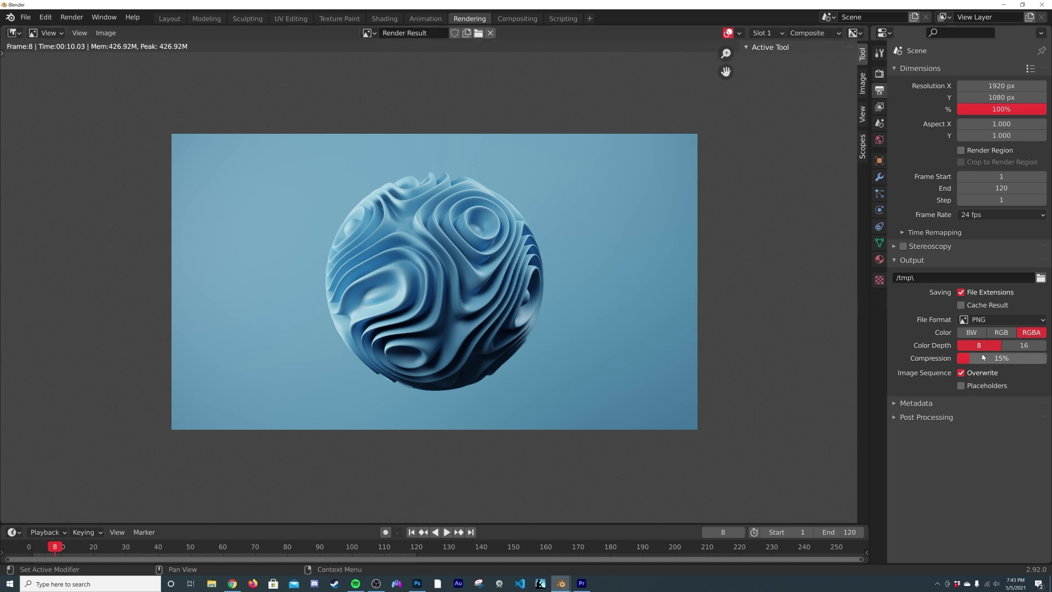
pyautogui.click(996, 323)
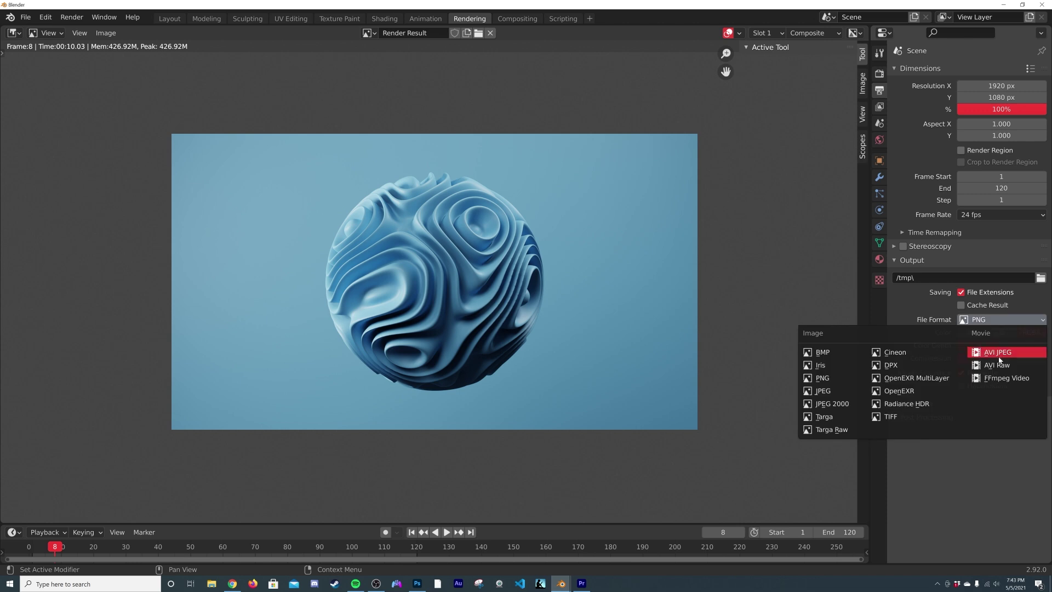
pyautogui.click(1000, 378)
pyautogui.click(922, 350)
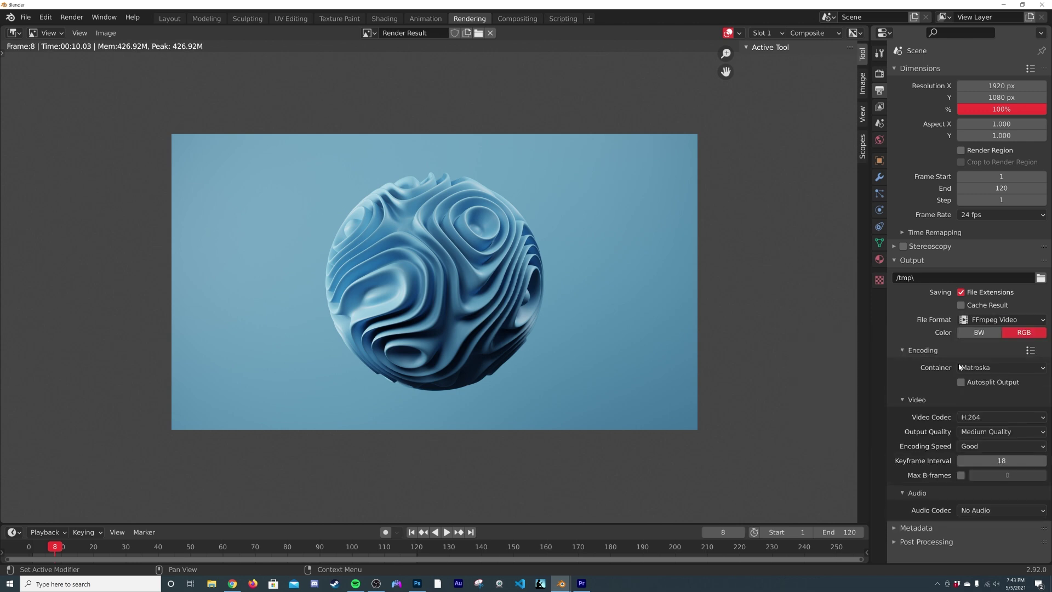
# - Set the video container to MPEG-4 and the output quality to Perceptually Lossless
pyautogui.click(986, 431)
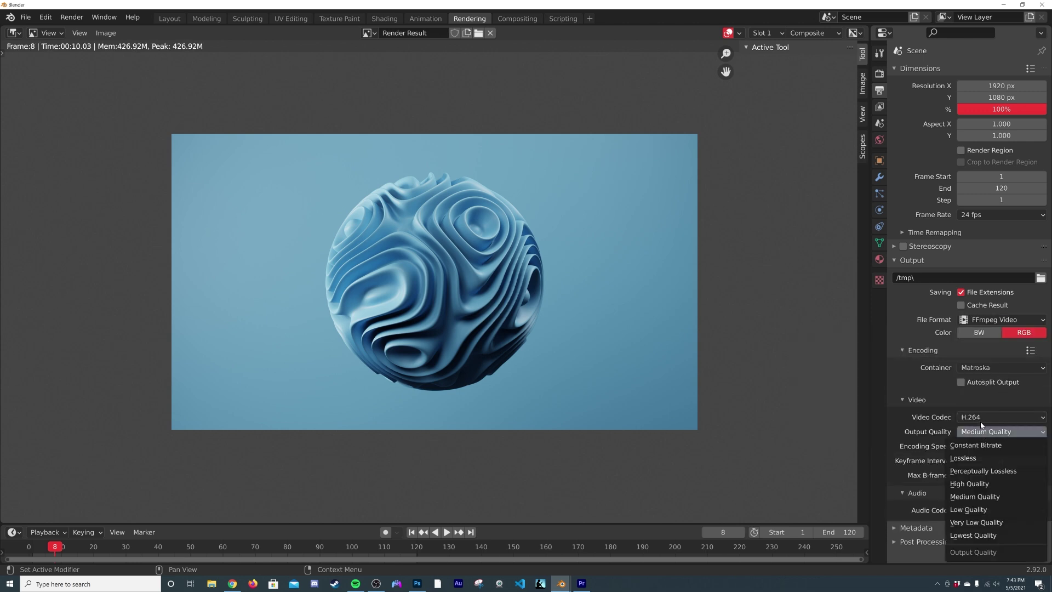
pyautogui.click(986, 369)
pyautogui.click(974, 407)
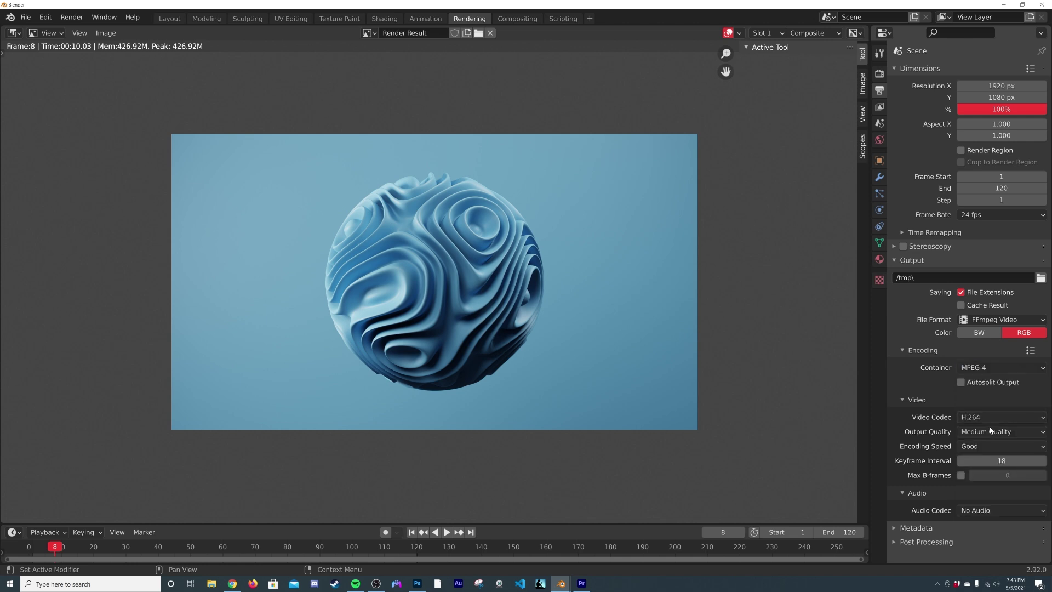
pyautogui.click(991, 431)
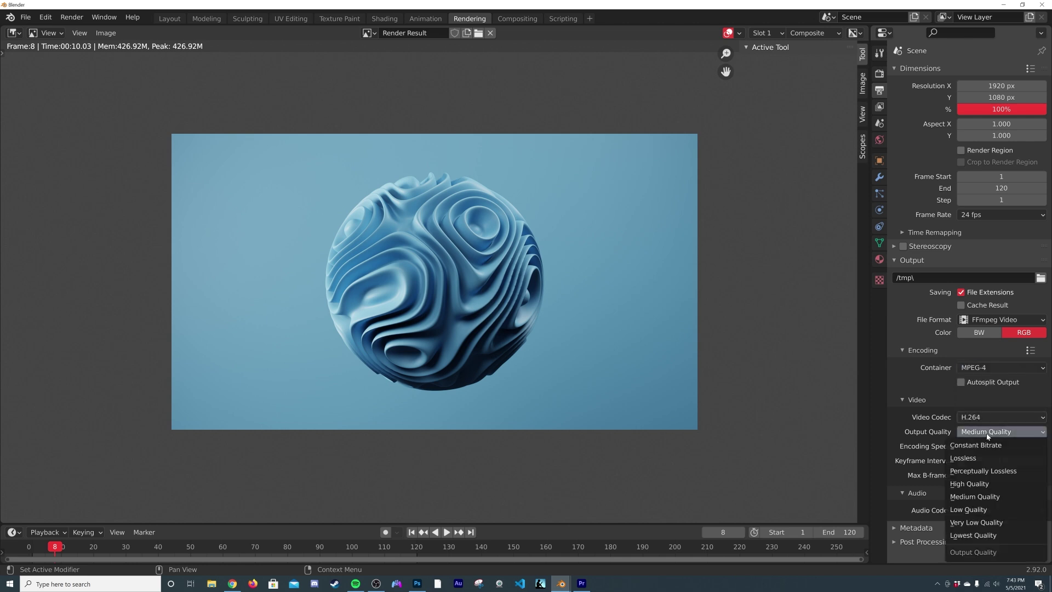
pyautogui.click(982, 472)
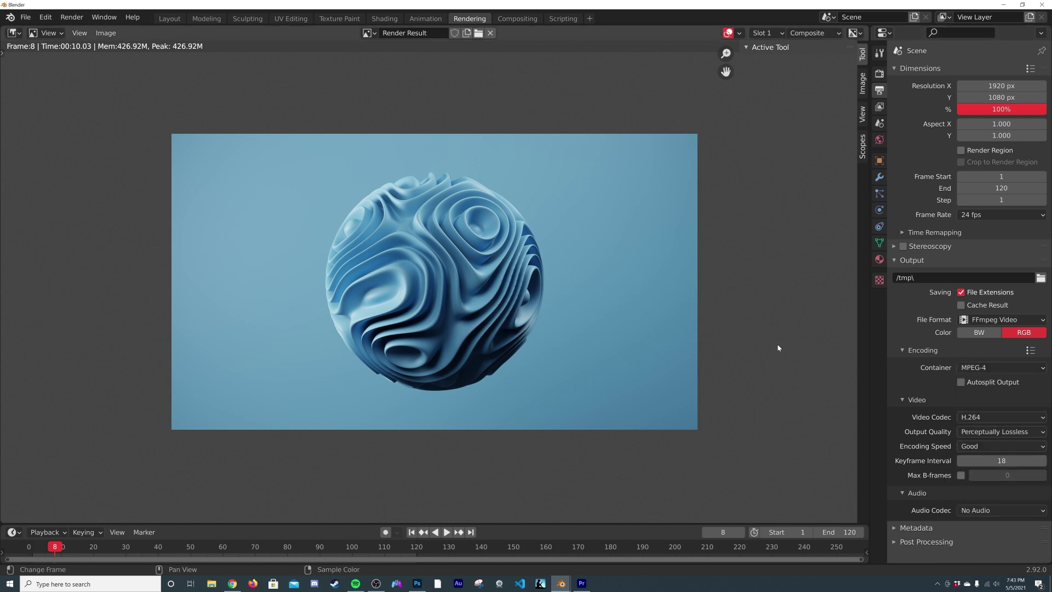
# - Render the full animation
pyautogui.click(84, 18)
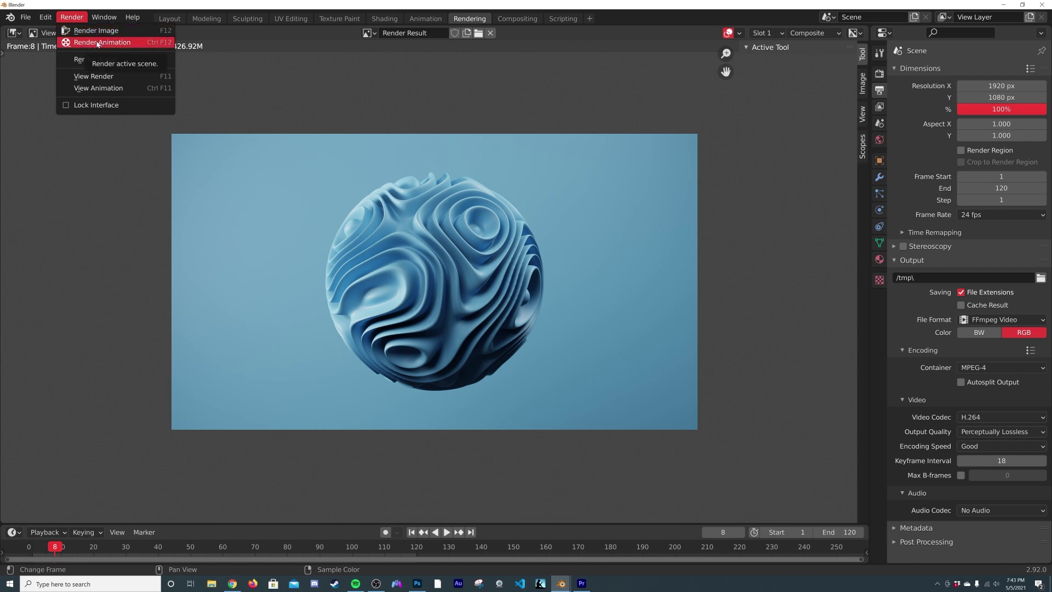